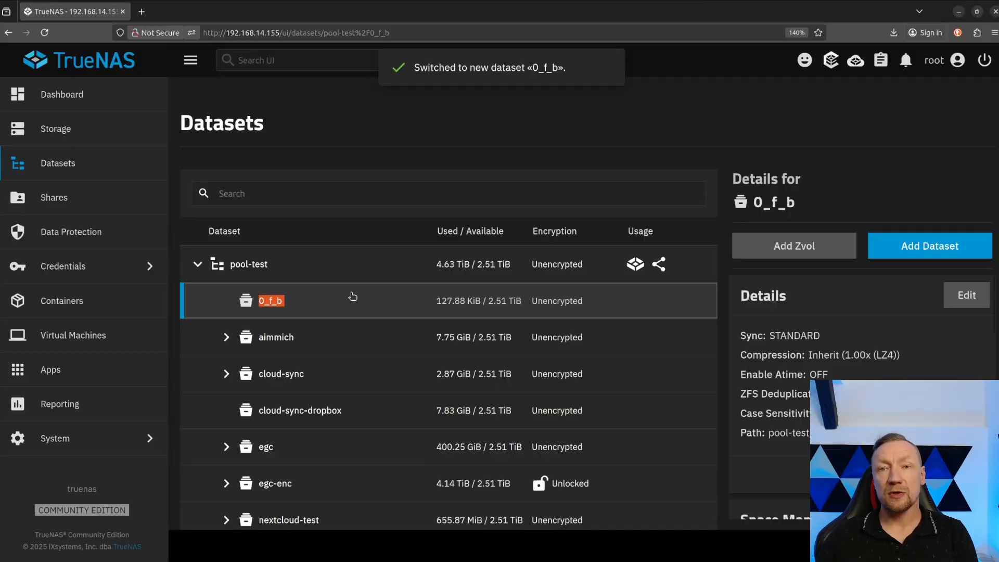
Edit the permissions of the 0_f_b dataset, setting the owner user to apps with Apply User enabled.
scroll(884, 343, down, 3)
scroll(866, 358, down, 5)
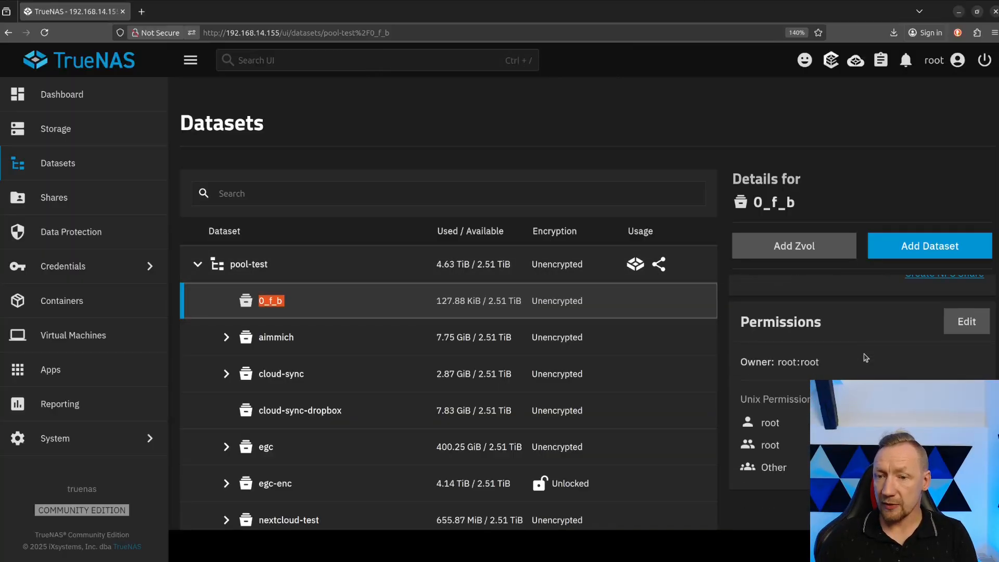
double_click(767, 419)
double_click(770, 441)
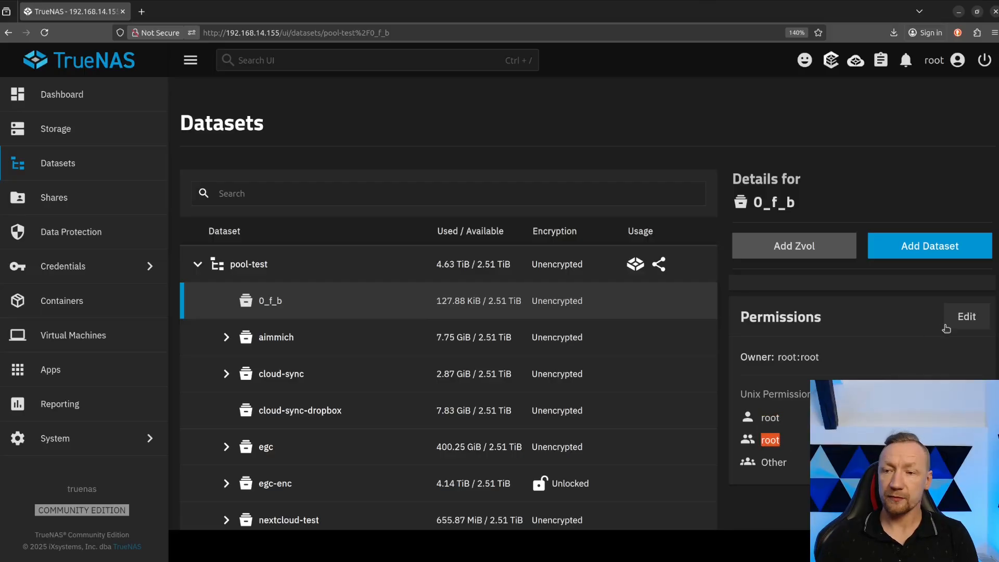
click(966, 316)
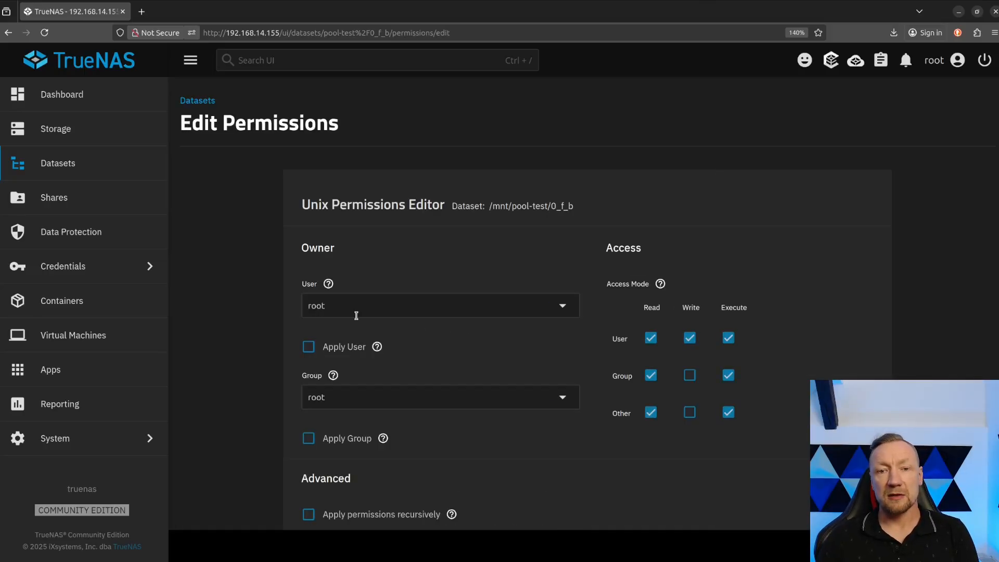
click(333, 307)
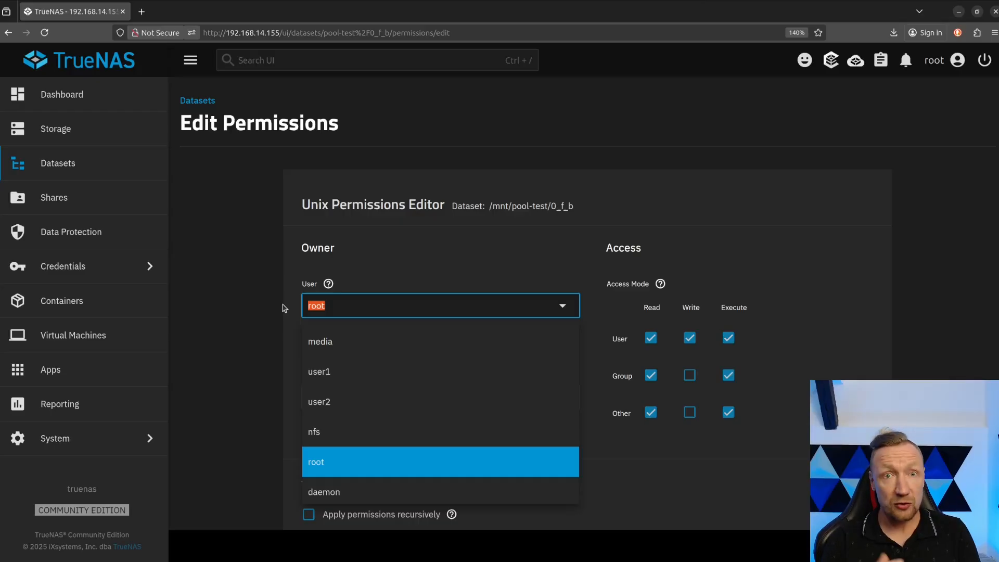
text(ap)
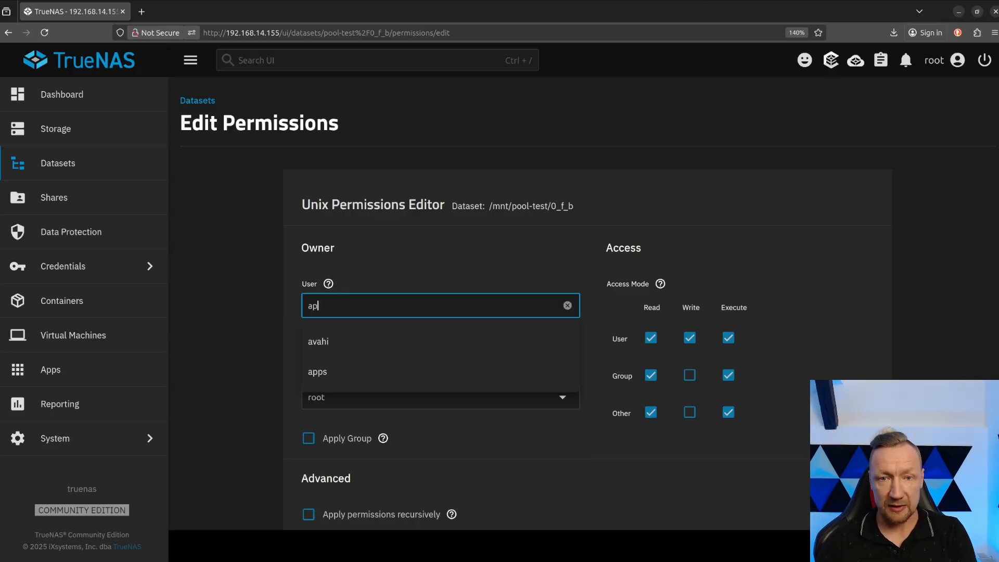
text(ps)
click(324, 348)
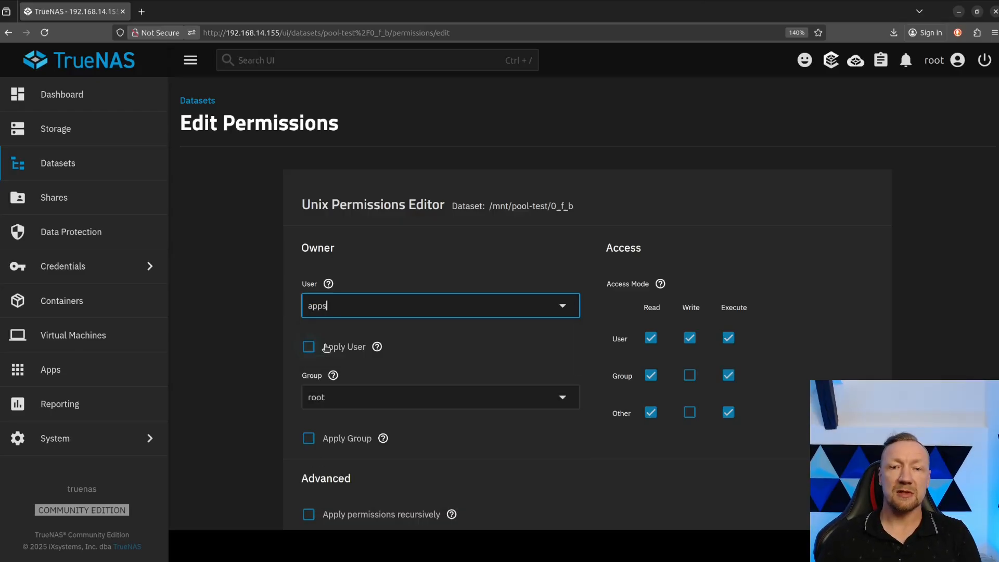
click(308, 346)
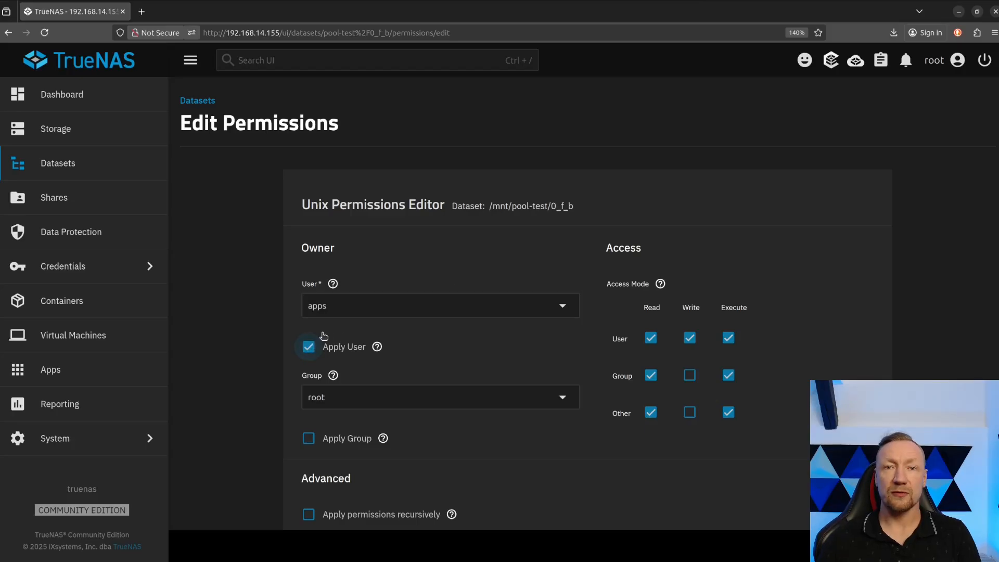
Set the dataset's owner group to apps, enable Apply Group while keeping Apply User enabled, and save the permissions.
click(333, 397)
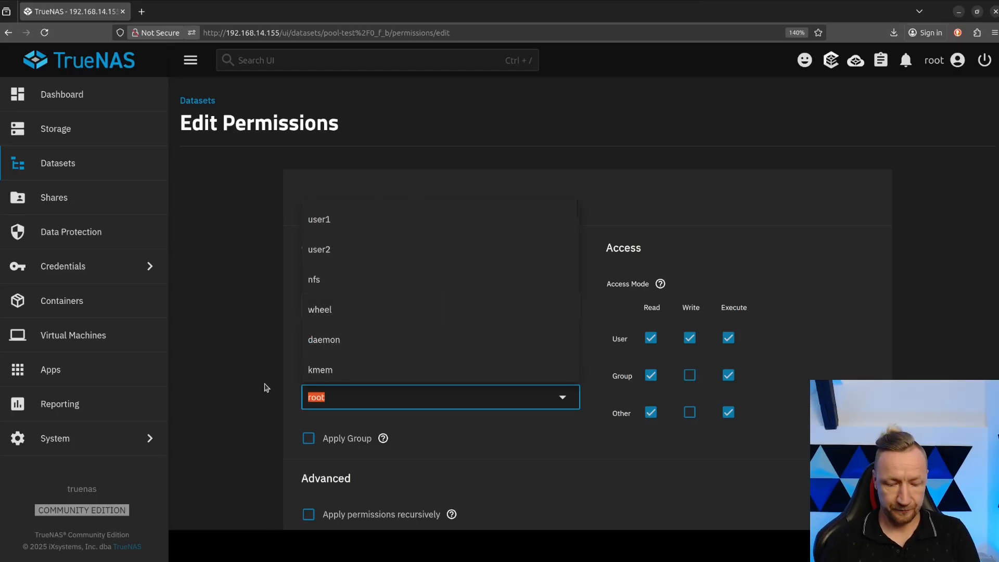
text(app)
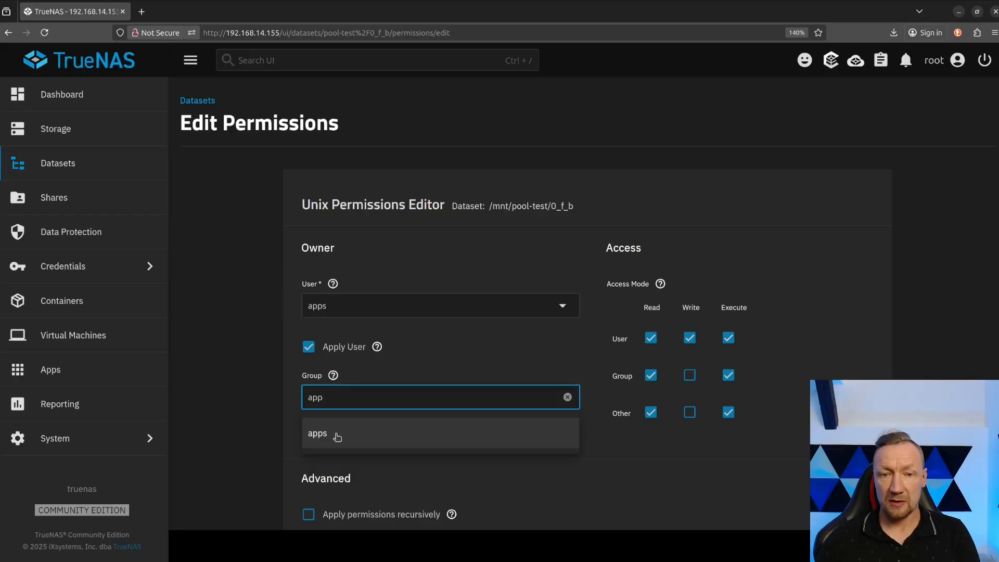
click(334, 436)
click(309, 443)
click(308, 346)
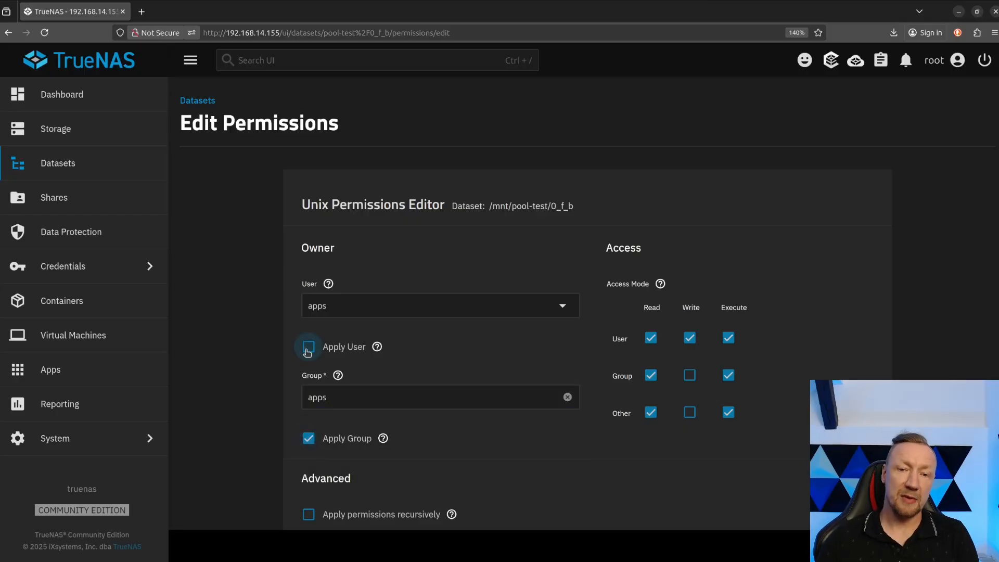
click(308, 347)
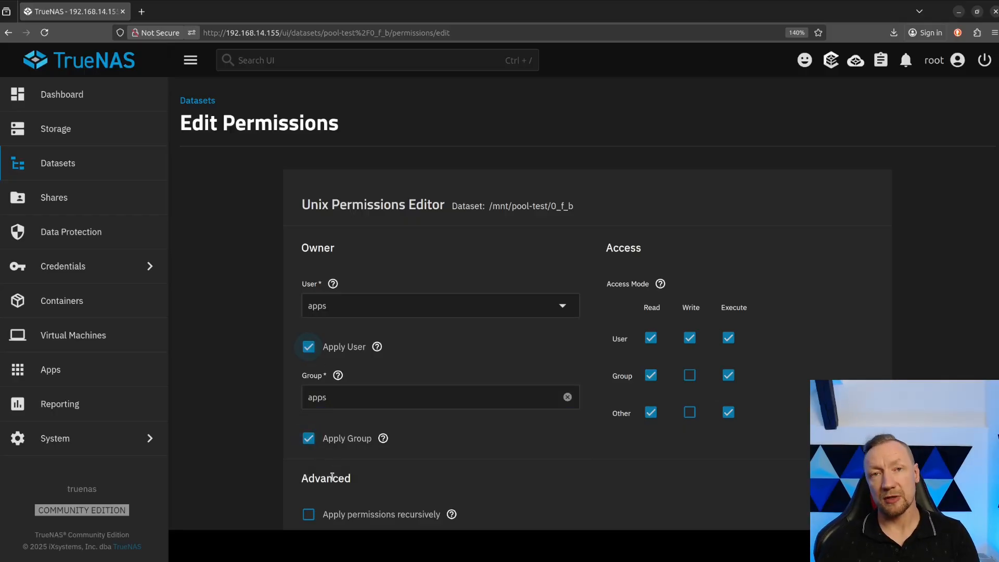
scroll(250, 411, down, 2)
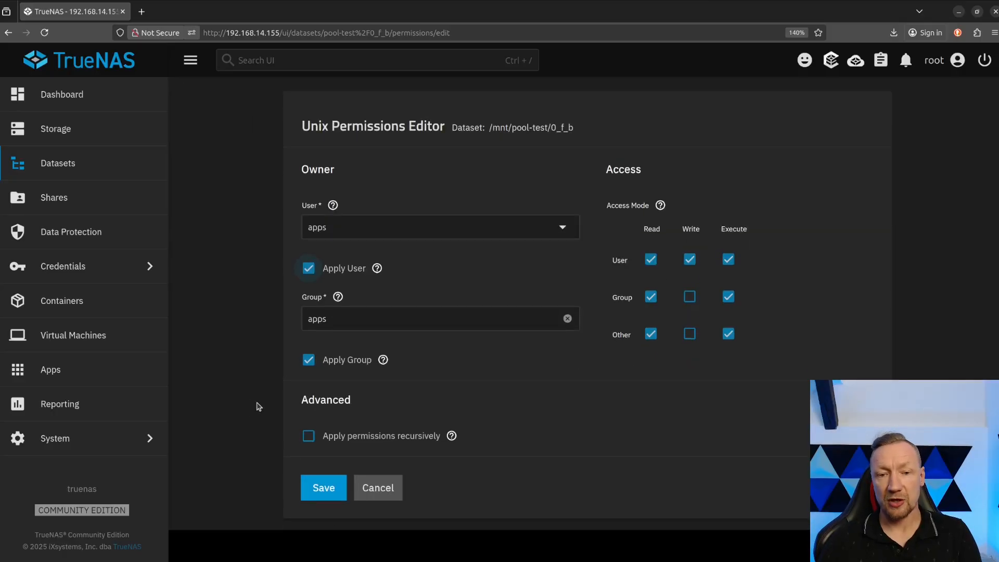
click(328, 491)
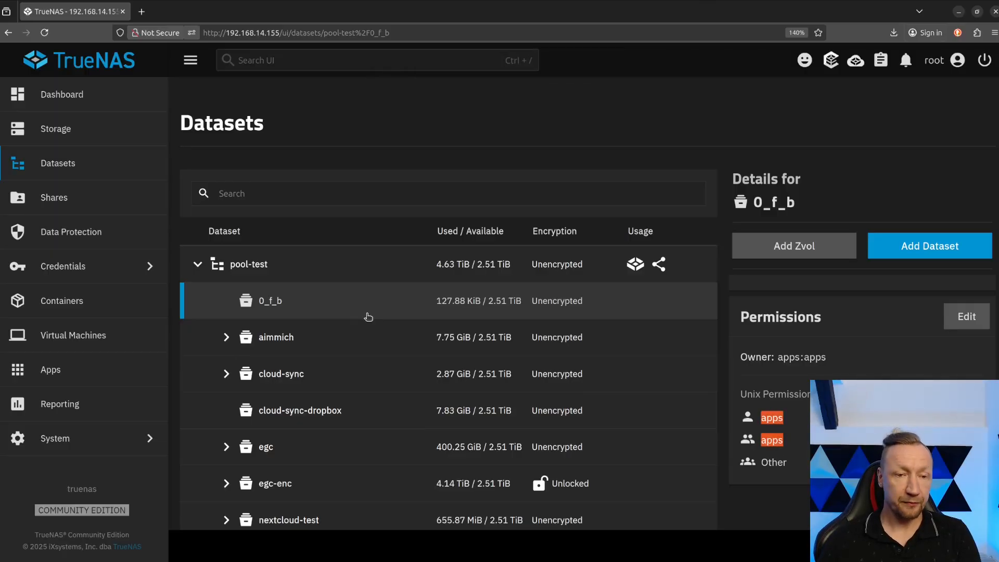
Search the available apps for "fileb" and open the installation form of File Browser.
click(70, 374)
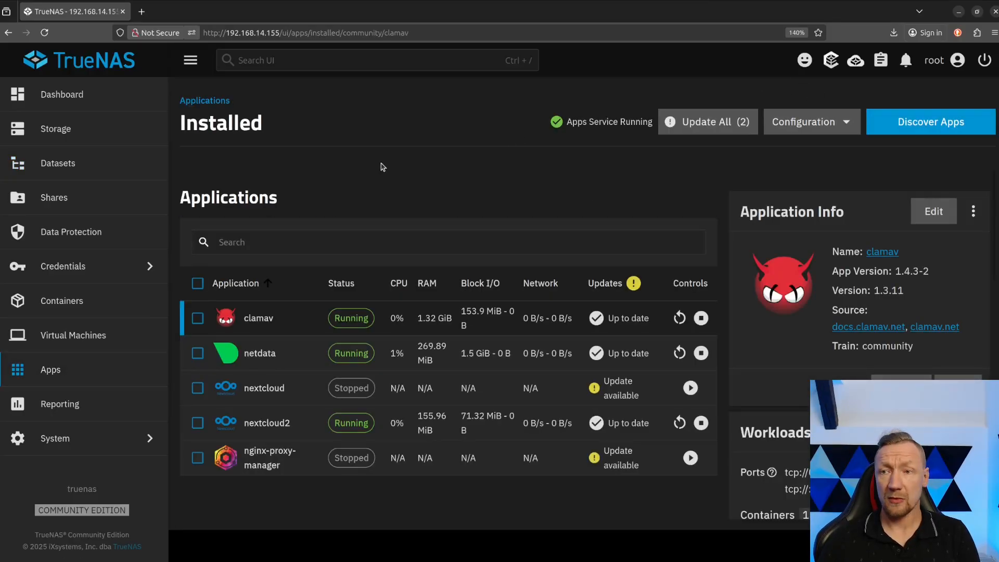
click(922, 124)
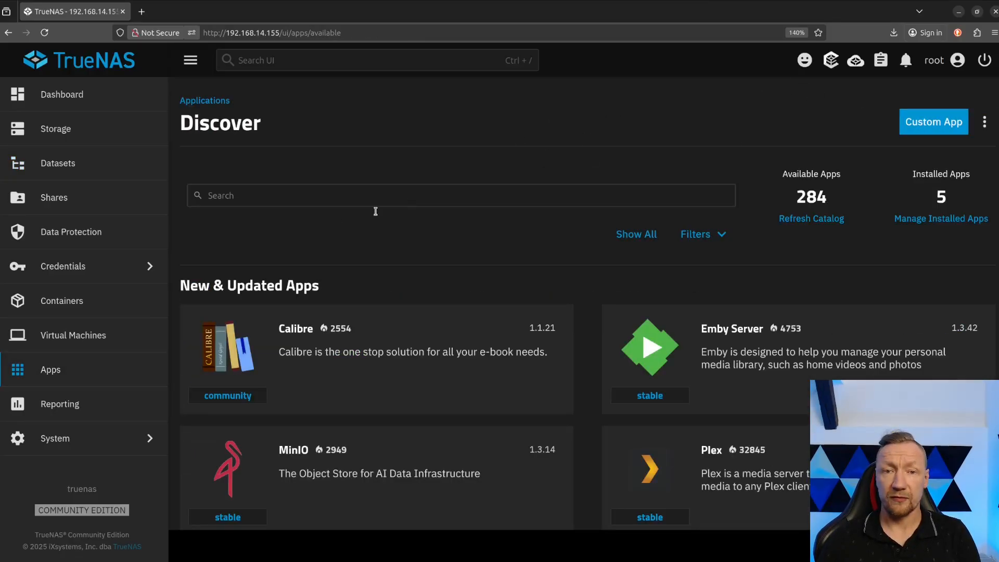
click(319, 195)
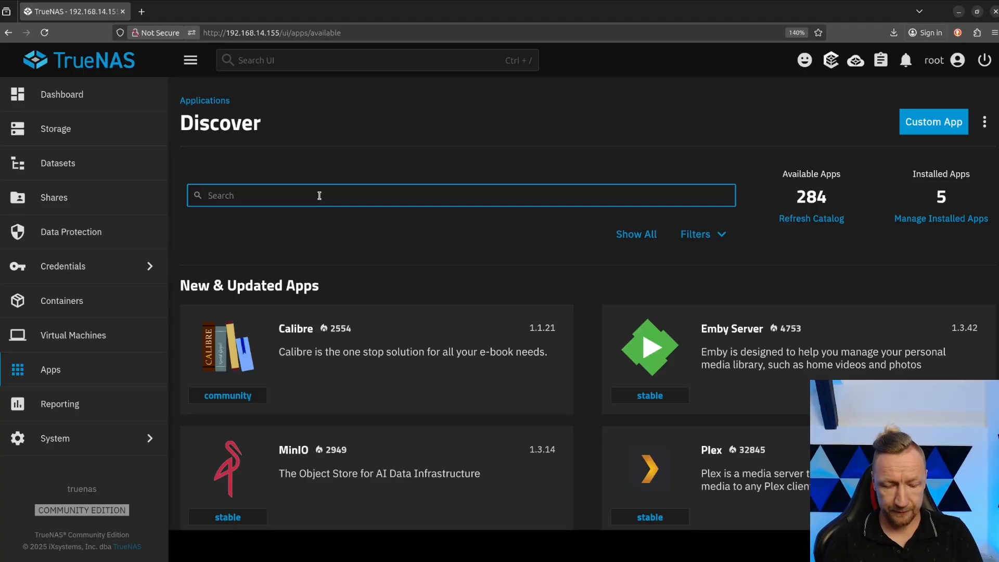
text(fileb)
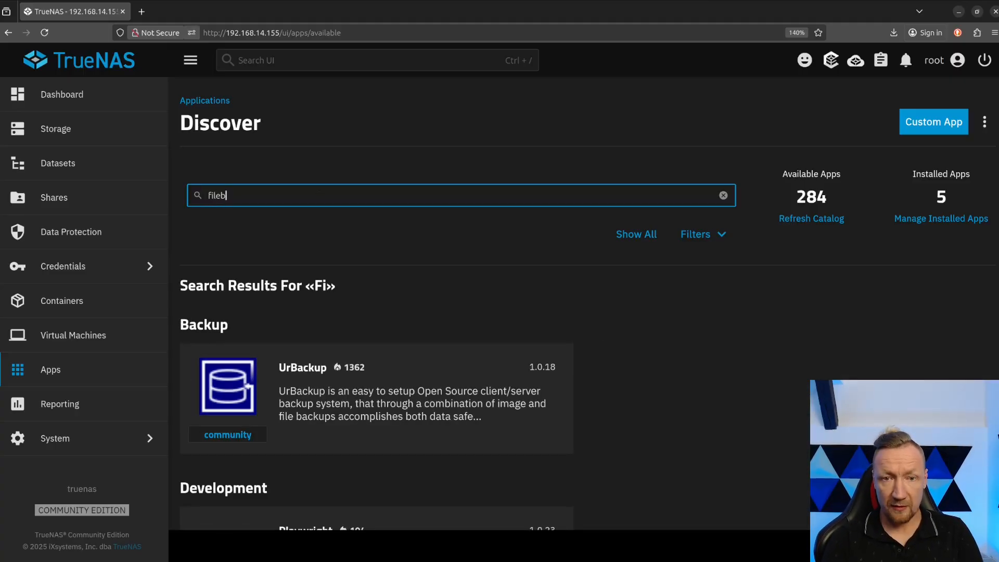
click(359, 390)
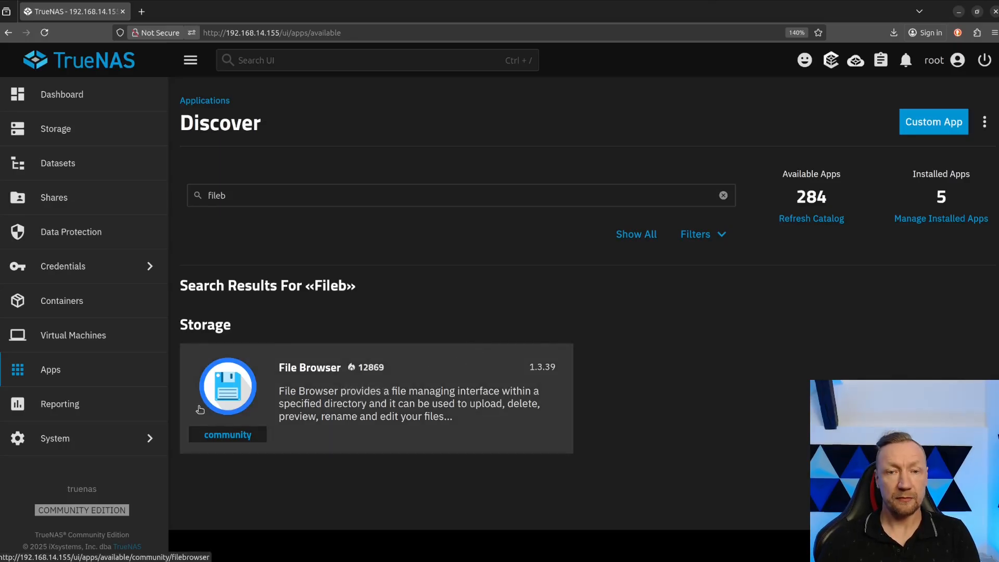
click(308, 389)
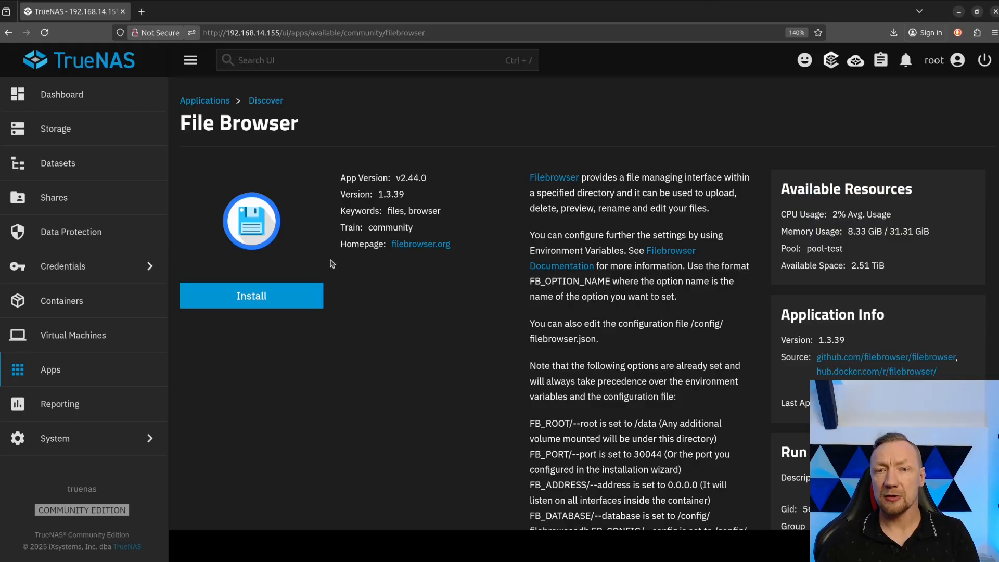
click(268, 298)
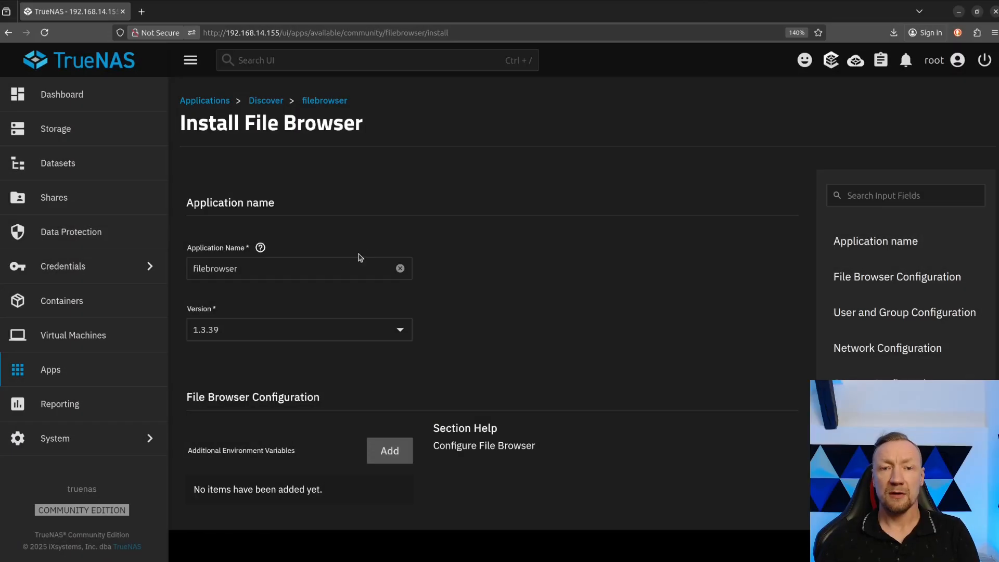
Review the application name and version fields in the File Browser installation form.
drag(258, 268, 166, 273)
click(261, 269)
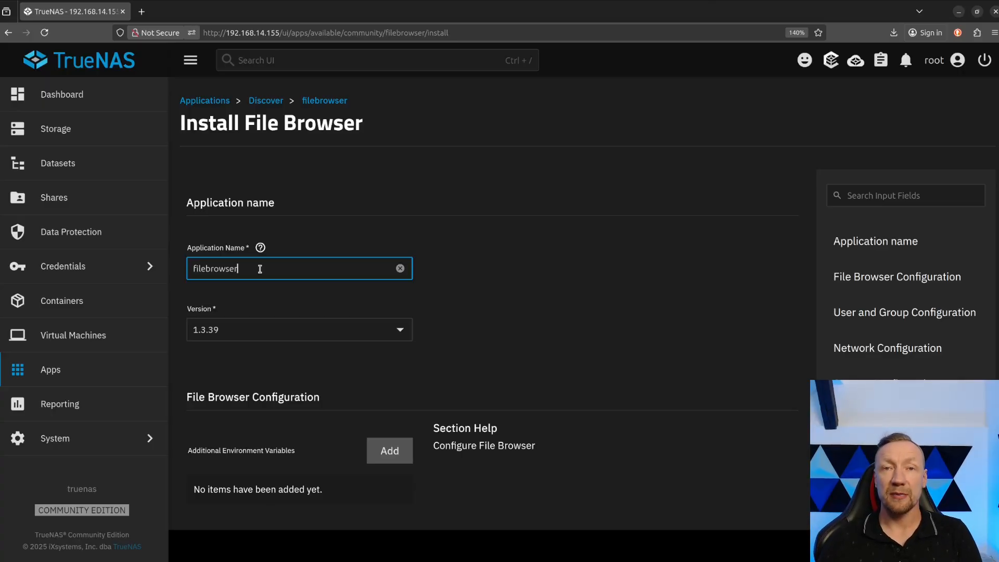
click(241, 330)
click(240, 332)
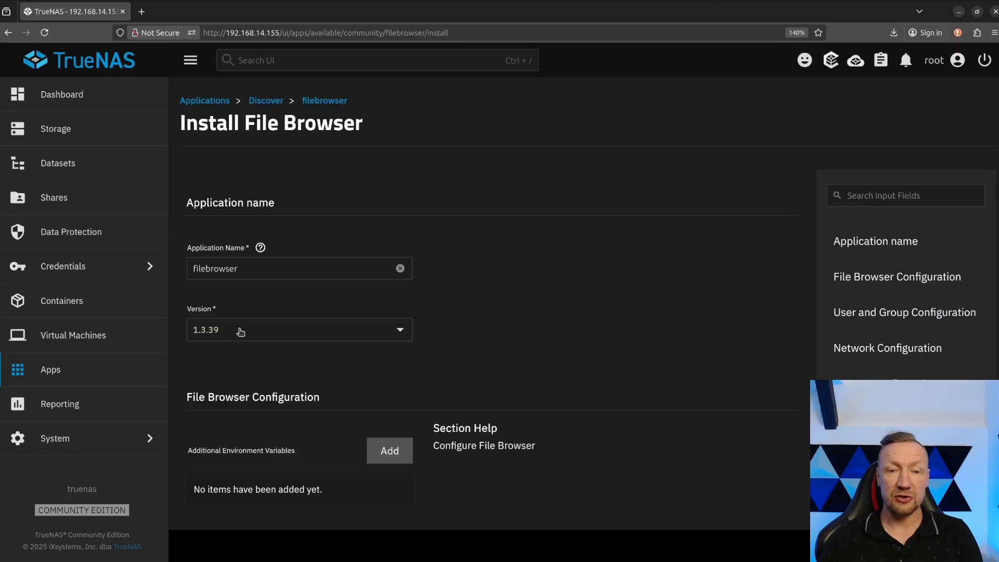
click(240, 332)
click(241, 332)
Review the File Browser environment variables section and the user and group ID settings.
scroll(420, 337, down, 3)
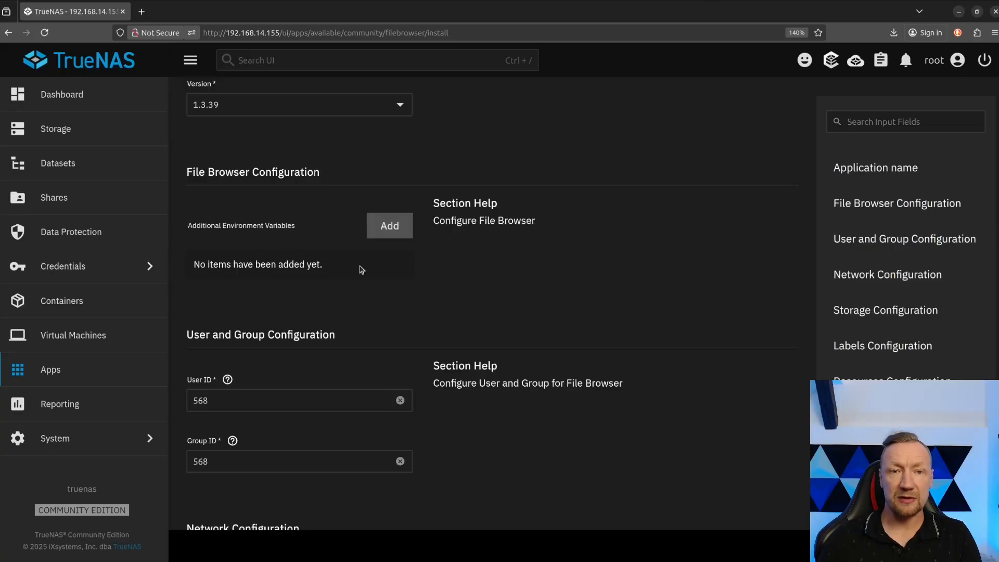
drag(183, 179, 329, 175)
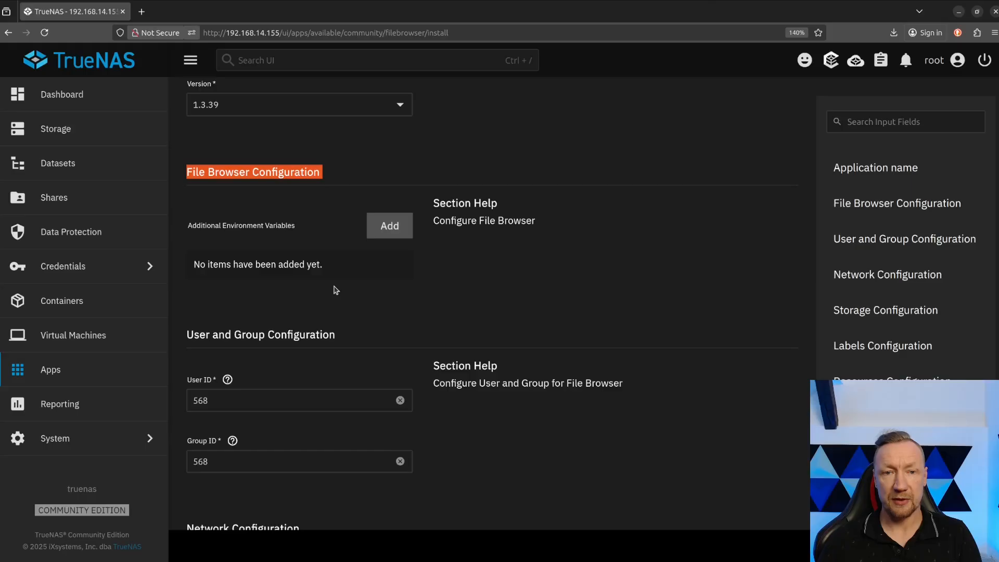
scroll(335, 290, down, 3)
drag(224, 275, 179, 275)
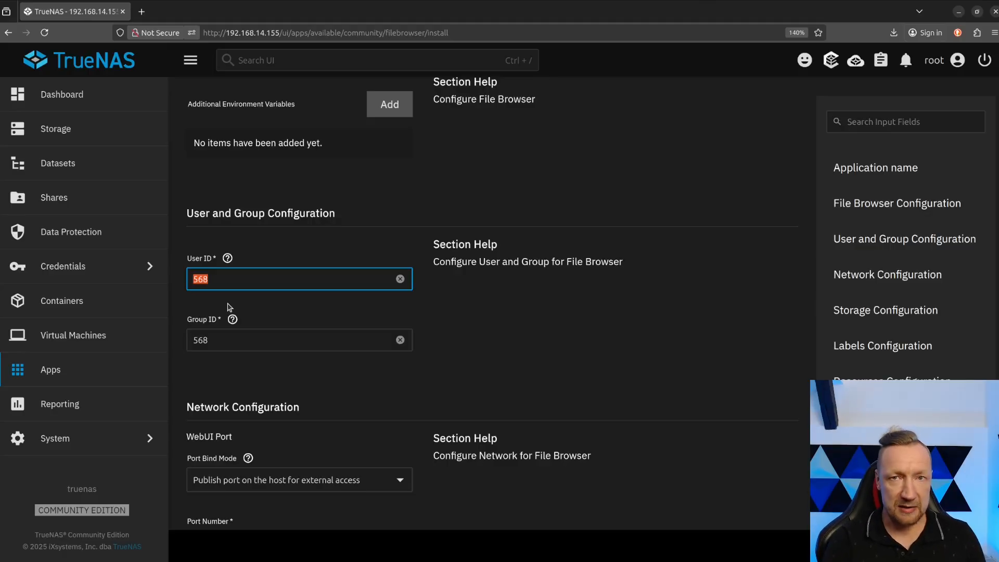
scroll(228, 307, down, 2)
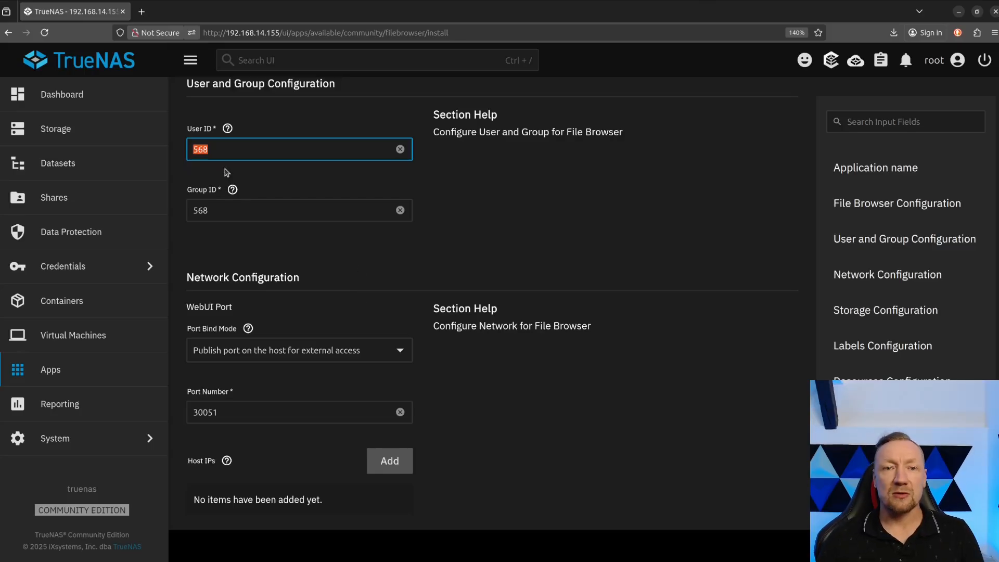
click(227, 142)
double_click(227, 142)
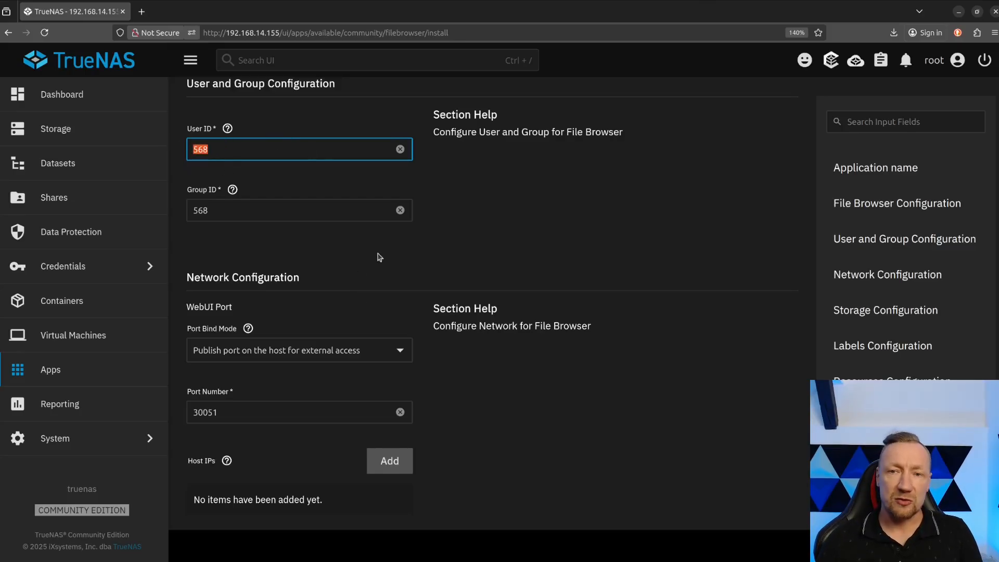
Examine the WebUI port bind mode options and the port number in the network configuration.
scroll(408, 262, down, 1)
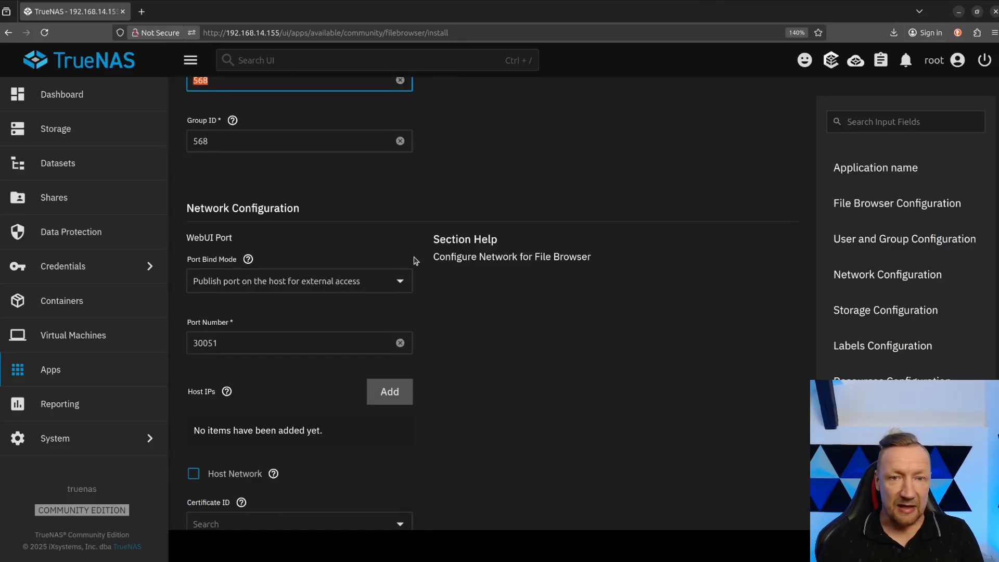
click(386, 277)
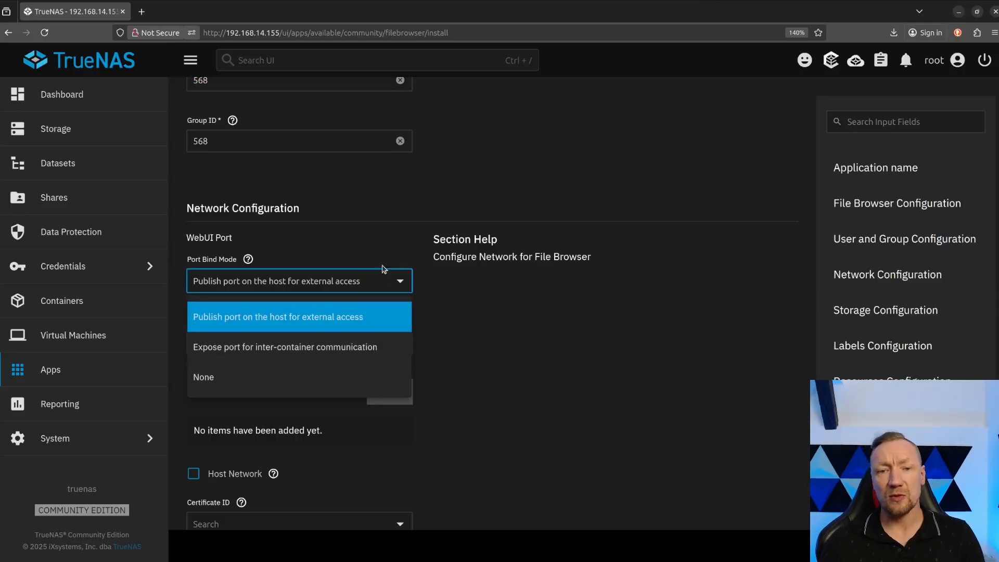
click(362, 237)
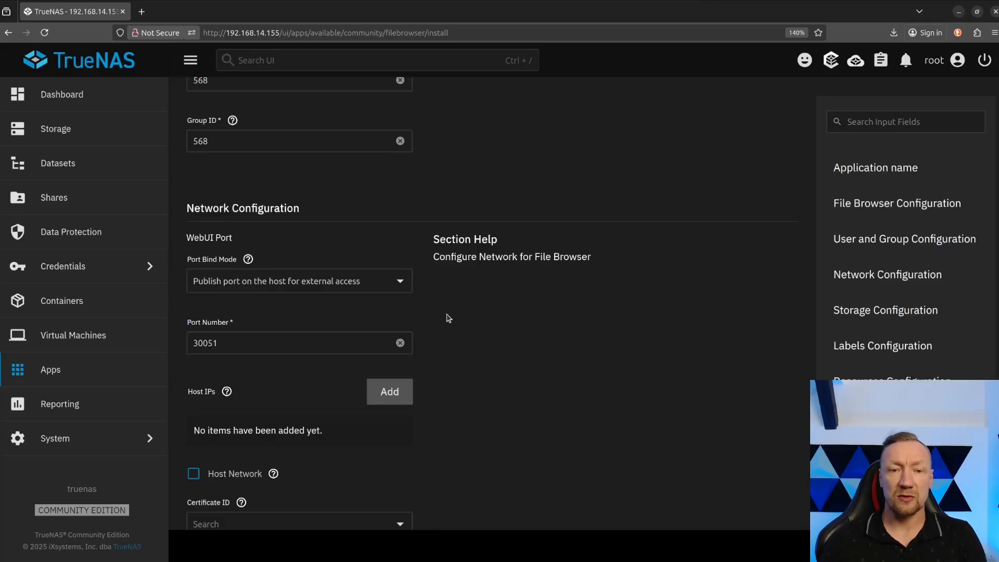
scroll(438, 313, down, 1)
double_click(239, 275)
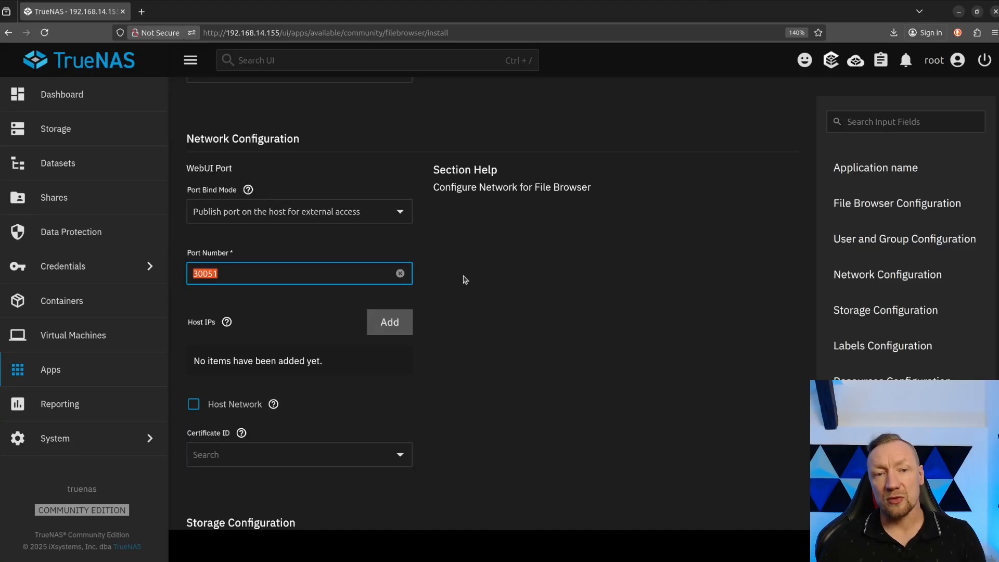
click(254, 275)
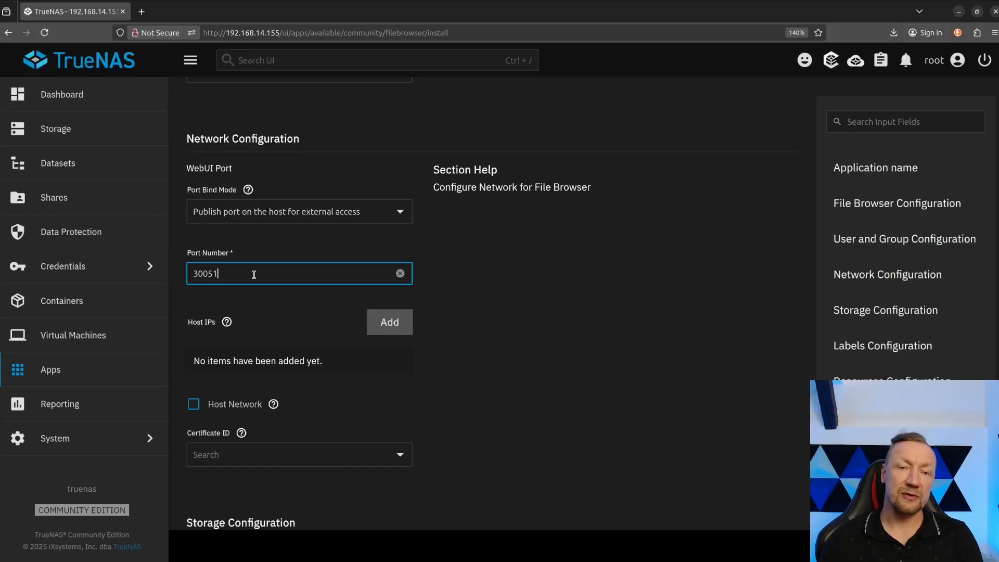
double_click(242, 273)
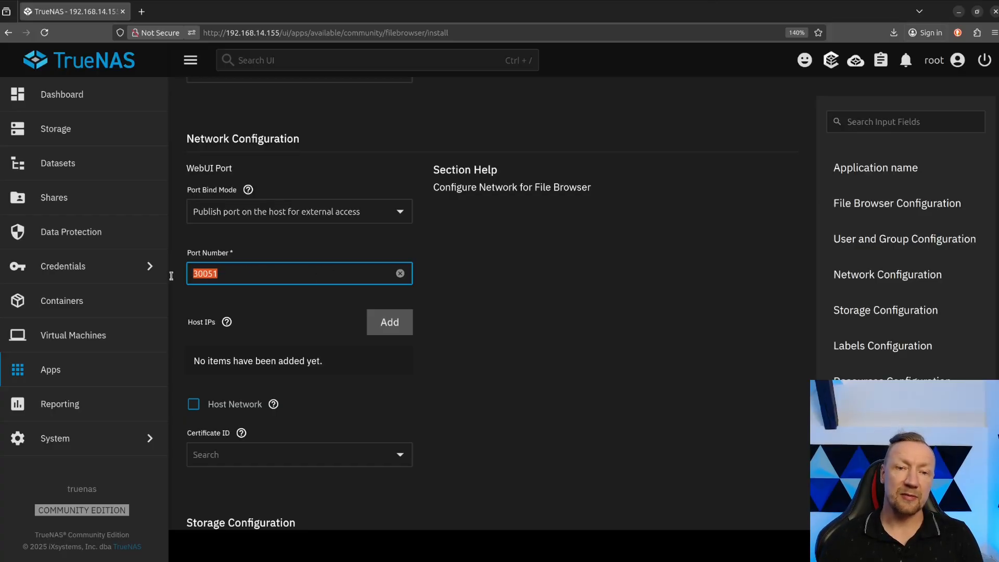
click(233, 275)
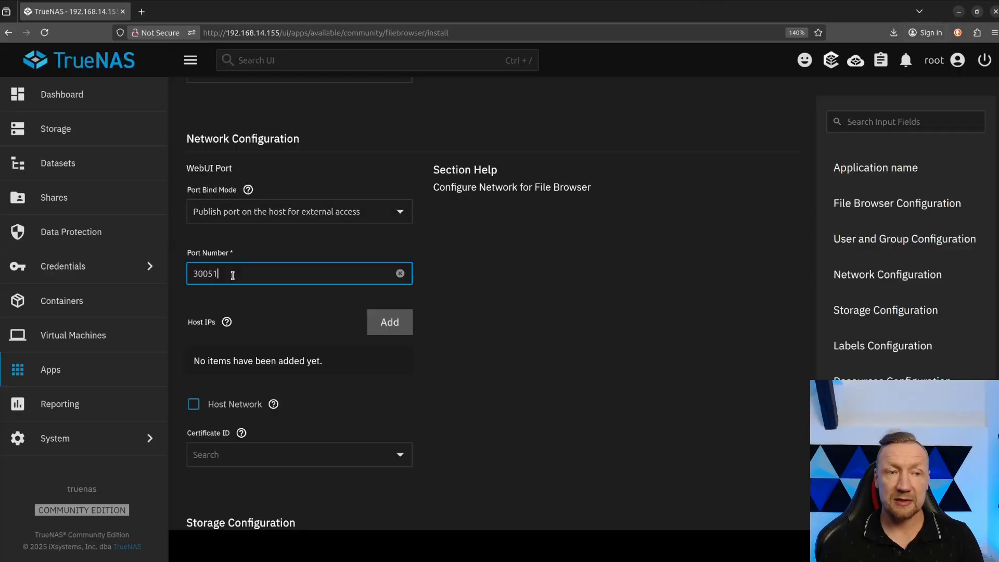
drag(234, 275, 172, 277)
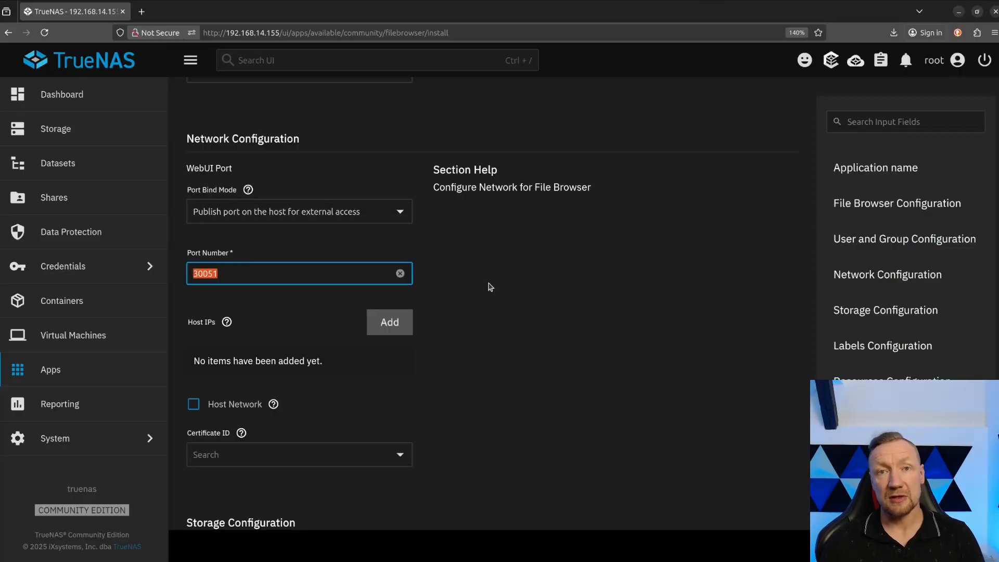
Add a host IP entry to the network configuration, view its available addresses, and remove the entry.
scroll(488, 287, down, 1)
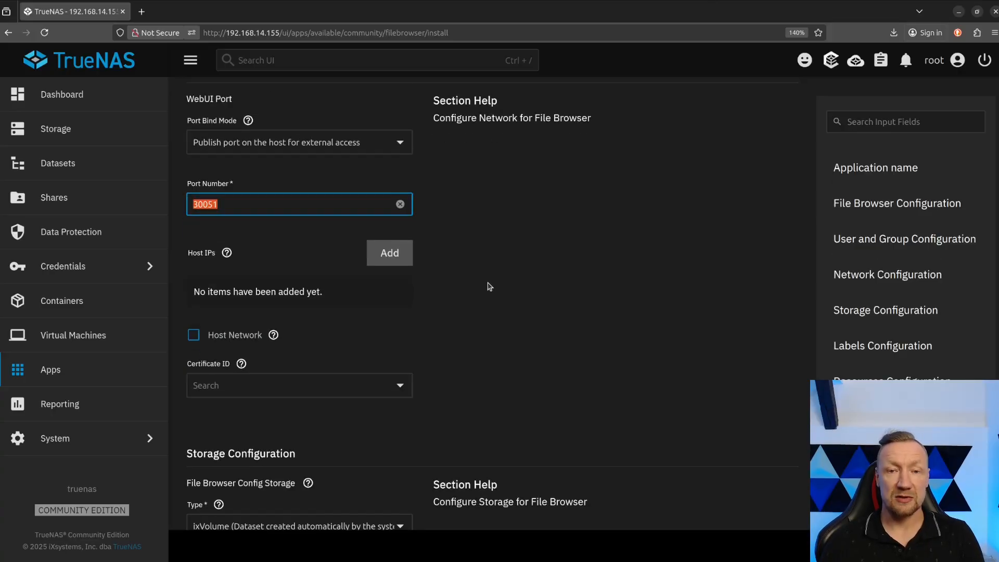
click(398, 264)
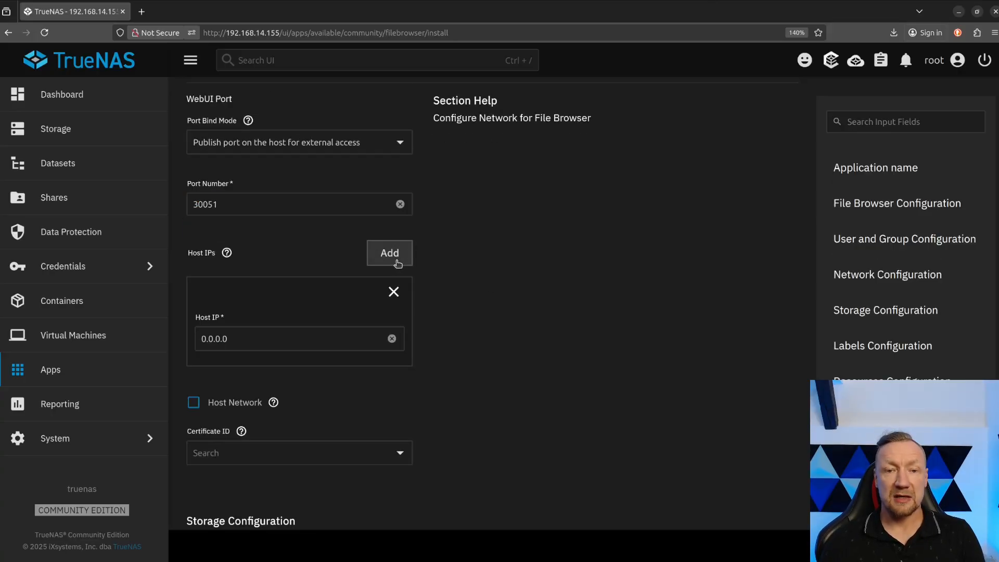
click(392, 341)
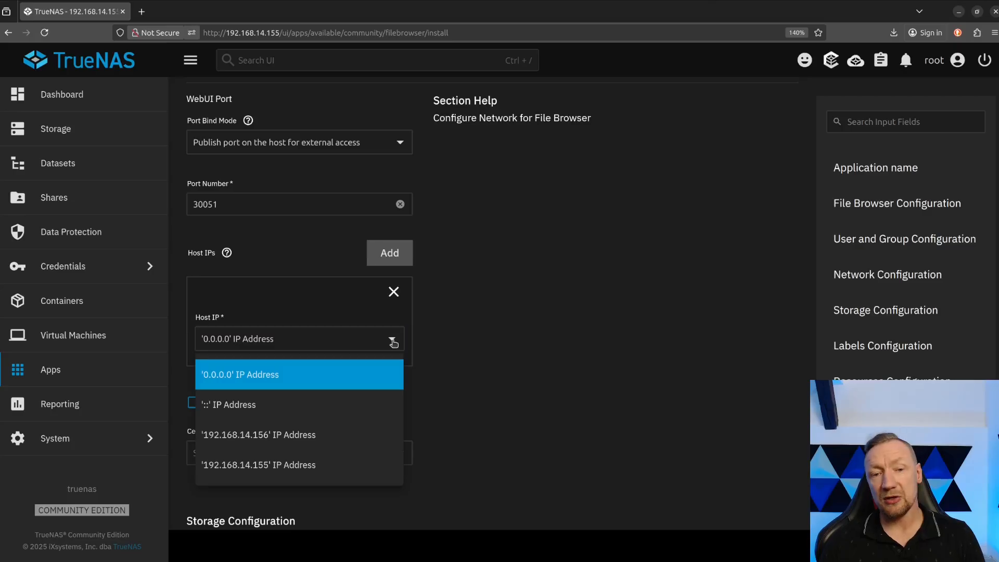
click(394, 292)
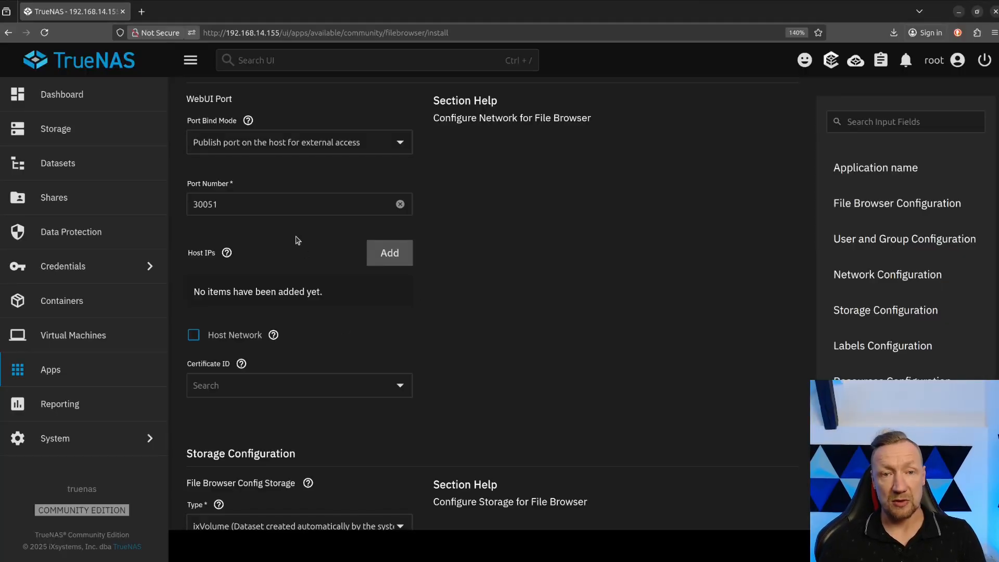
Set the certificate ID in the network configuration to the 'freenas_default' certificate.
double_click(250, 204)
click(408, 386)
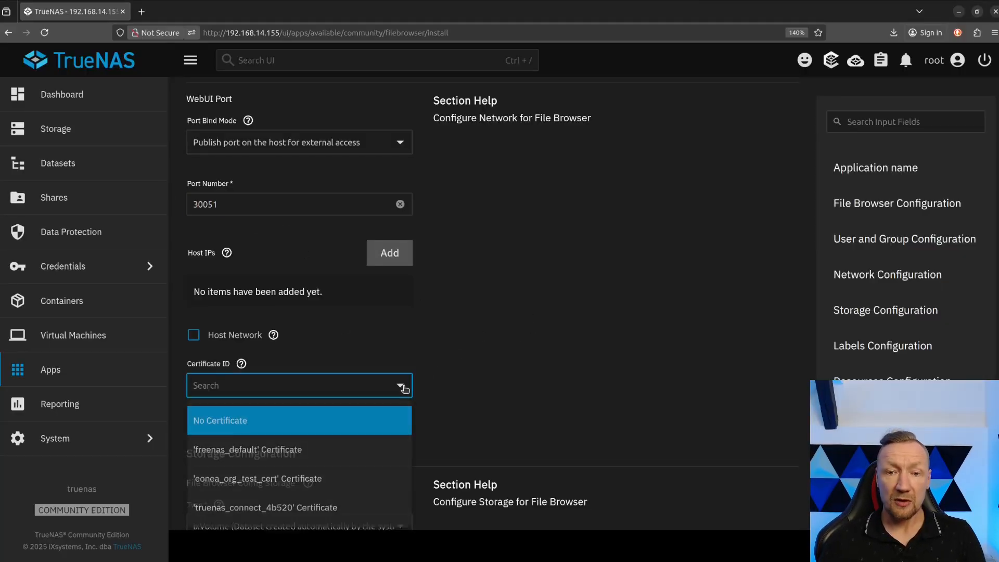
click(281, 452)
Set the File Browser config storage type to Host Path and choose /mnt/pool-test/0_f_b as its host path.
scroll(474, 344, down, 2)
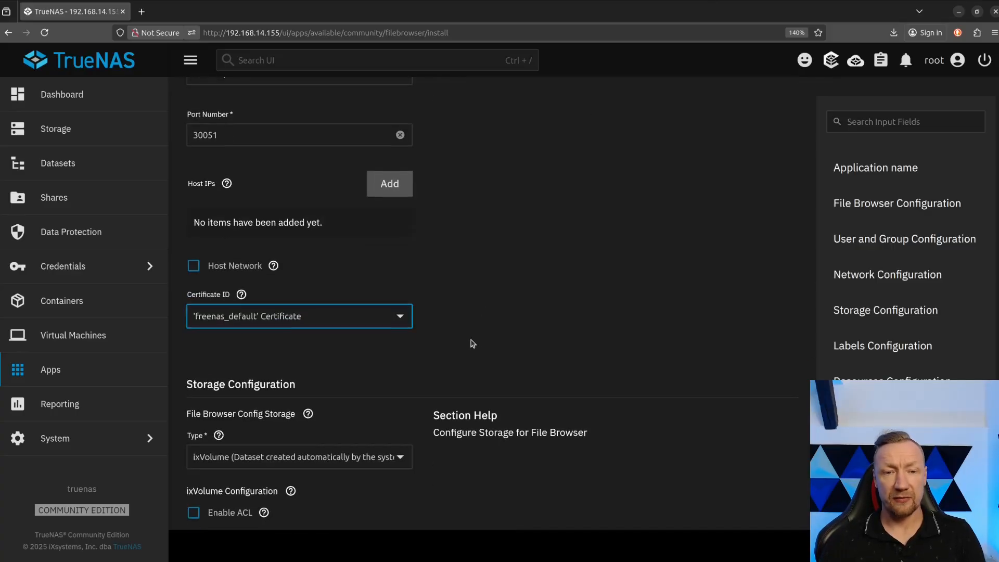
scroll(458, 330, down, 2)
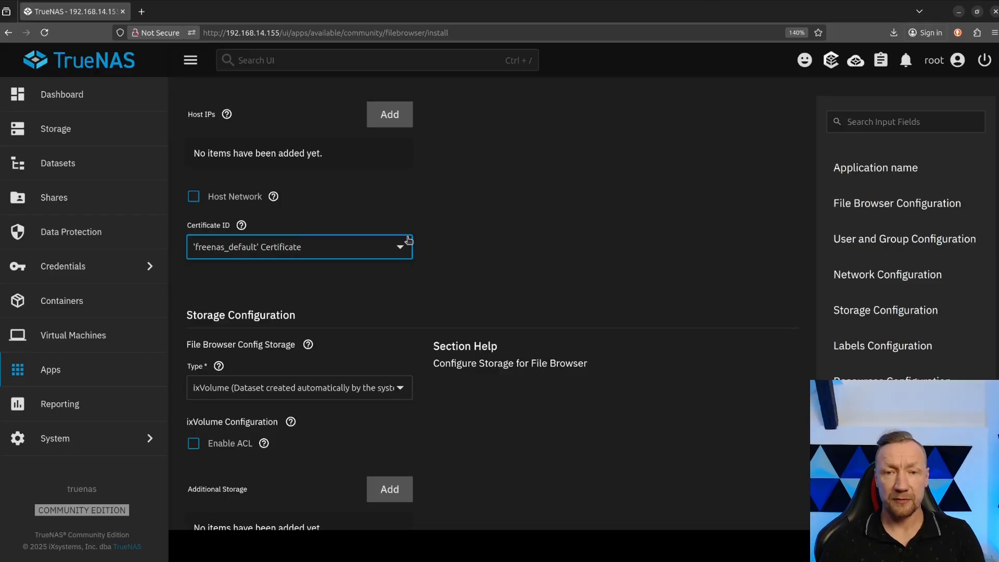
scroll(407, 251, down, 2)
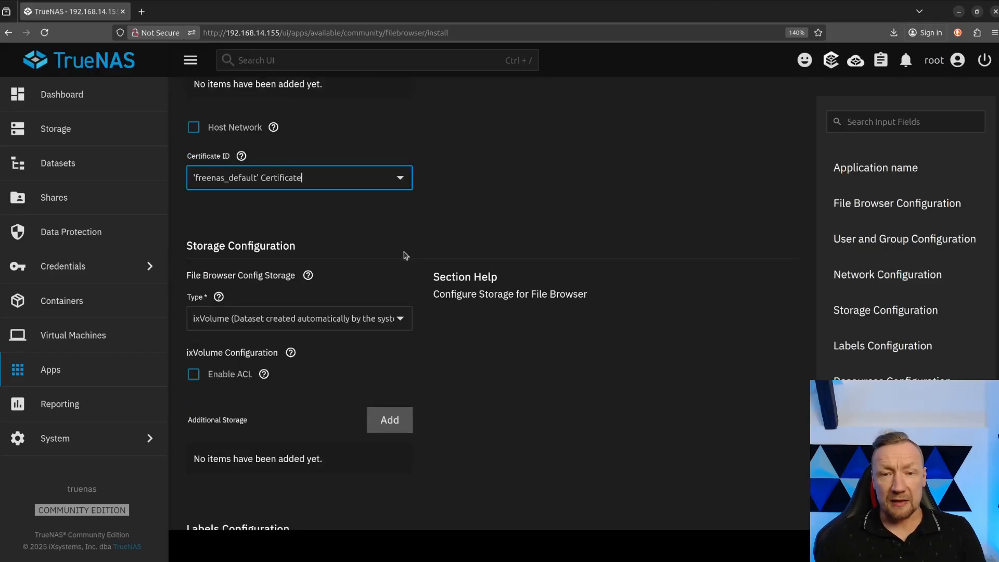
drag(187, 246, 325, 252)
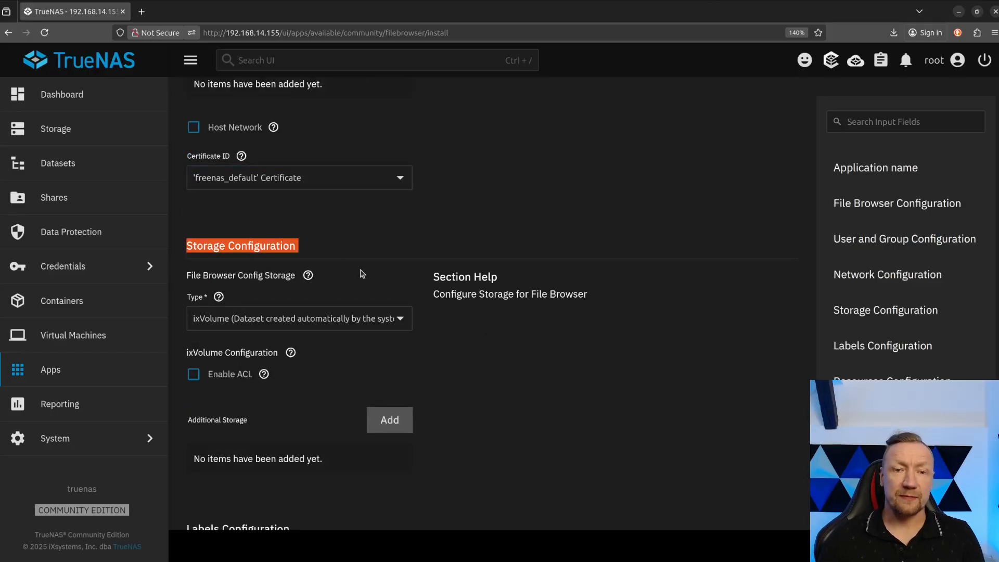
click(409, 320)
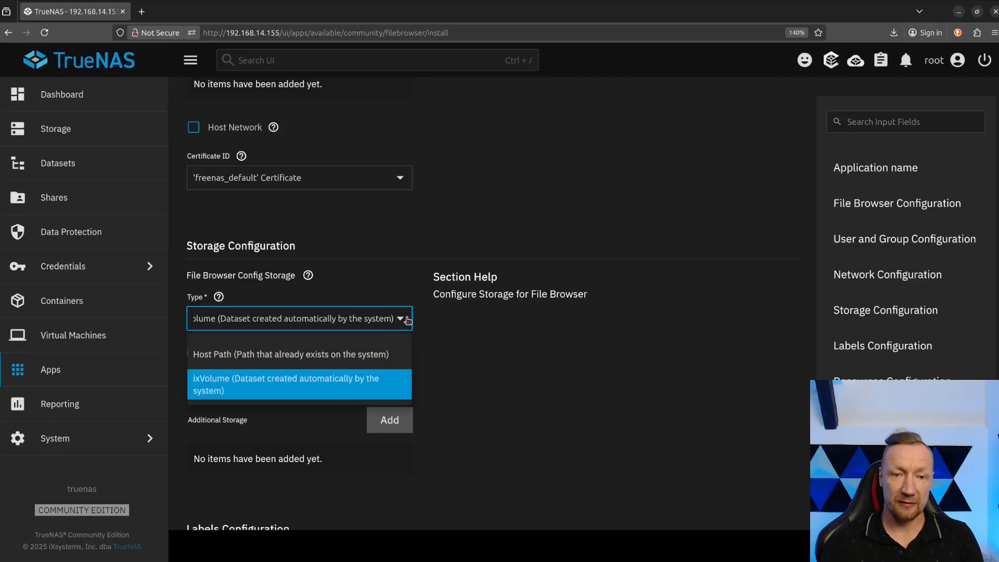
click(229, 356)
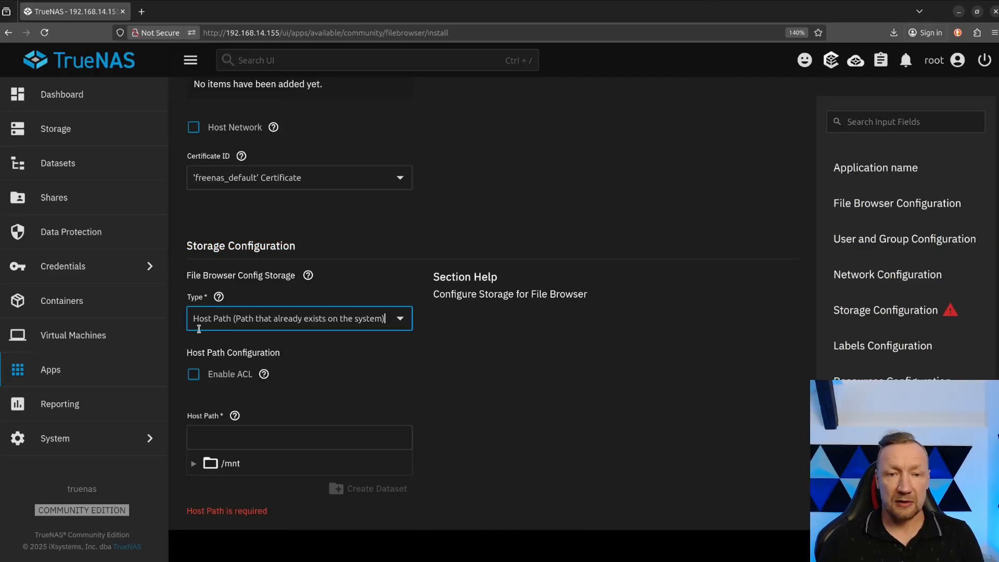
scroll(224, 413, down, 1)
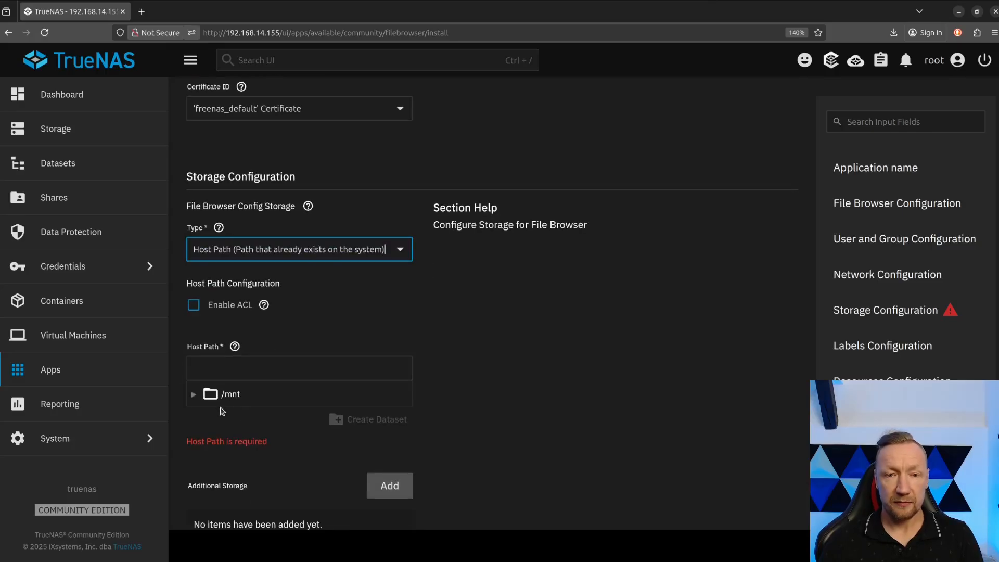
click(193, 394)
click(208, 416)
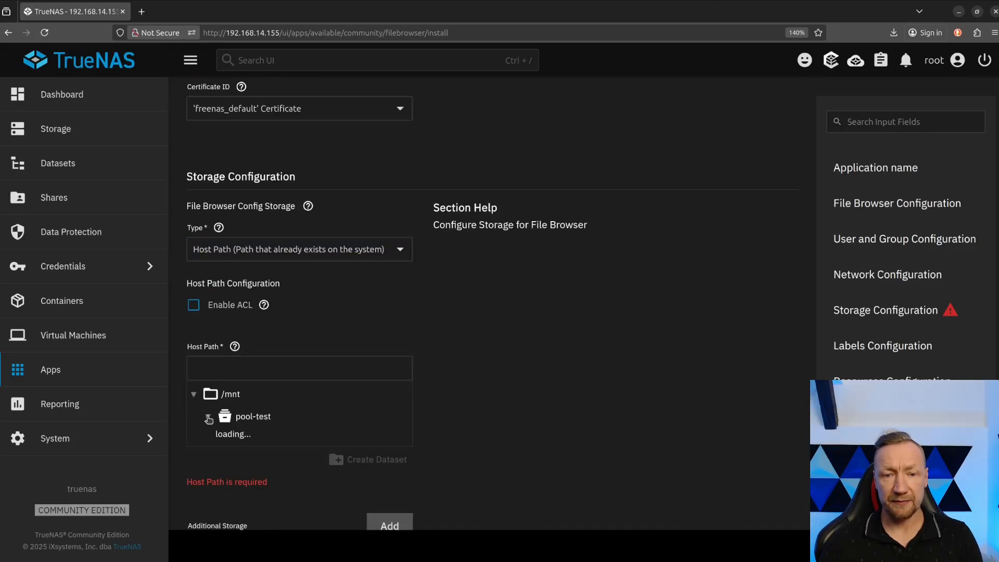
click(259, 440)
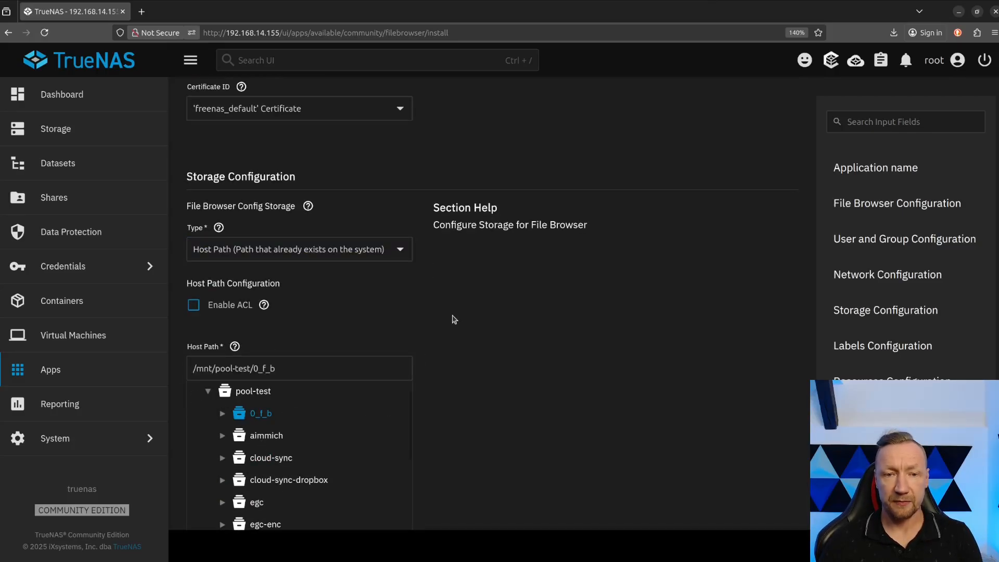
Add an additional storage entry of type Host Path with the mount path /immich.
scroll(454, 319, down, 2)
scroll(465, 288, down, 4)
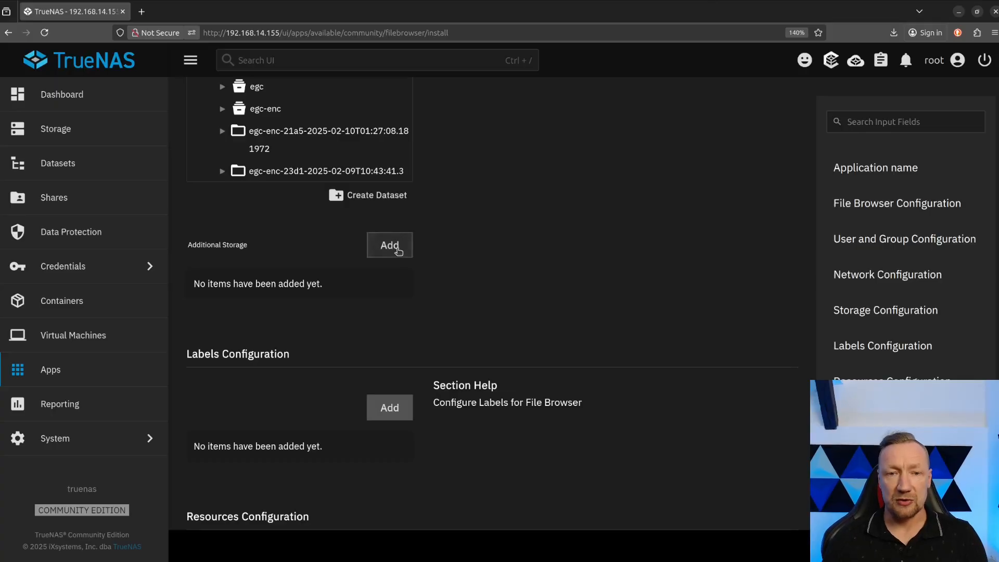
click(397, 247)
click(355, 335)
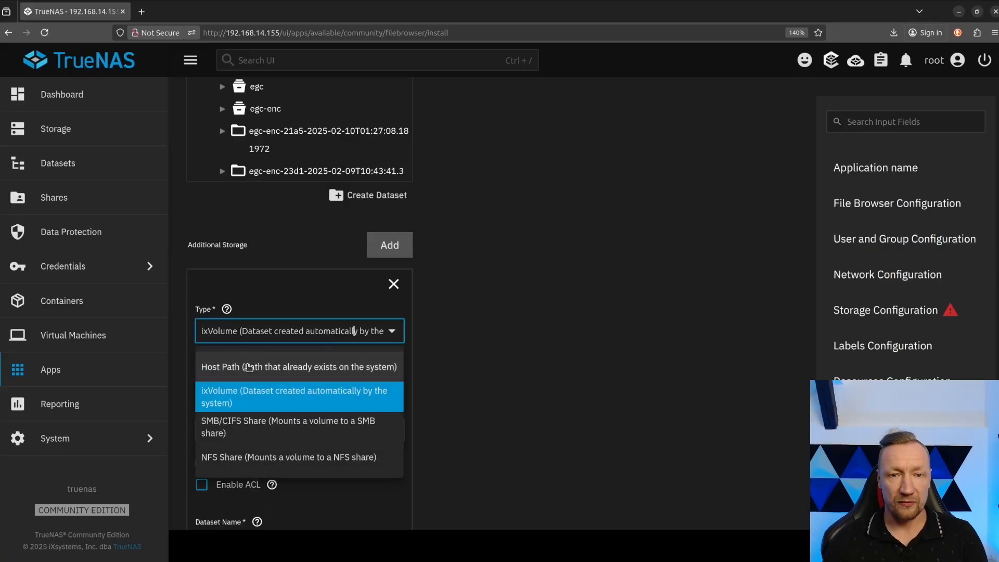
click(333, 363)
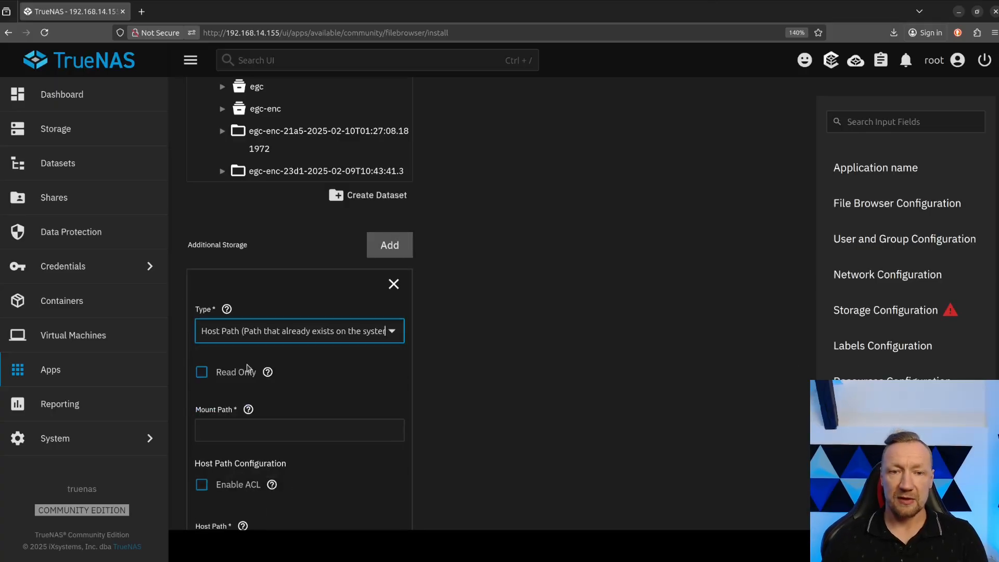
click(202, 374)
click(203, 375)
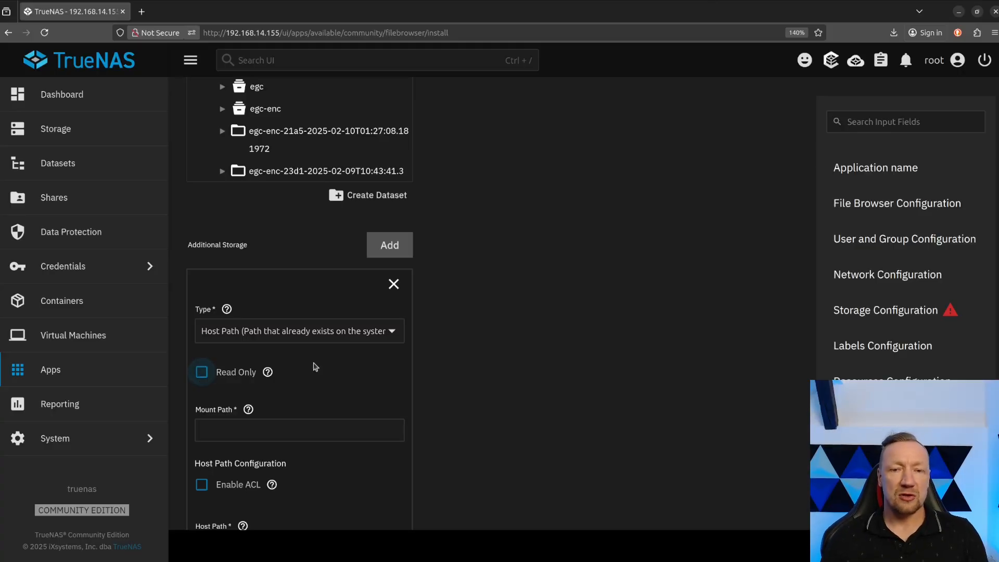
click(301, 432)
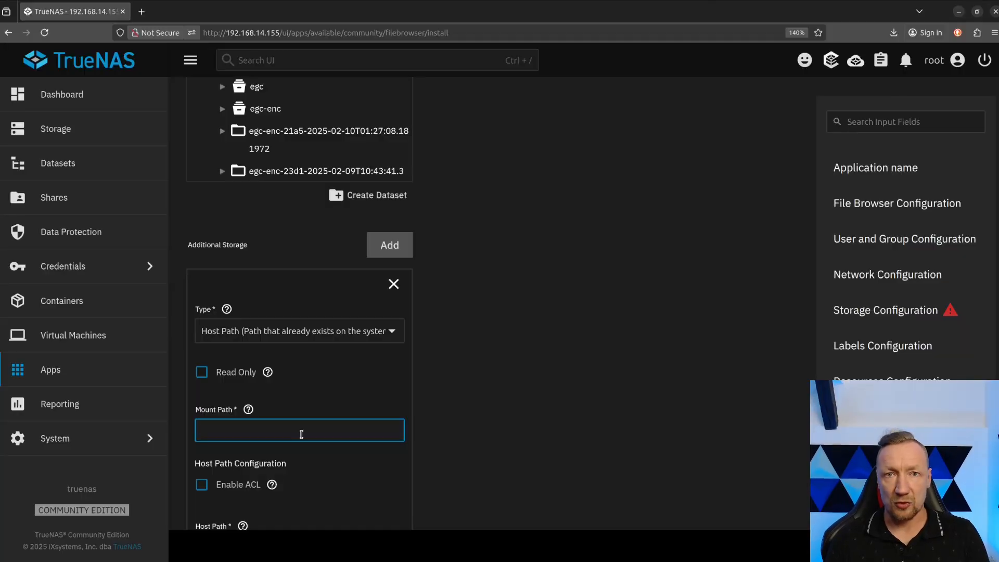
text(/)
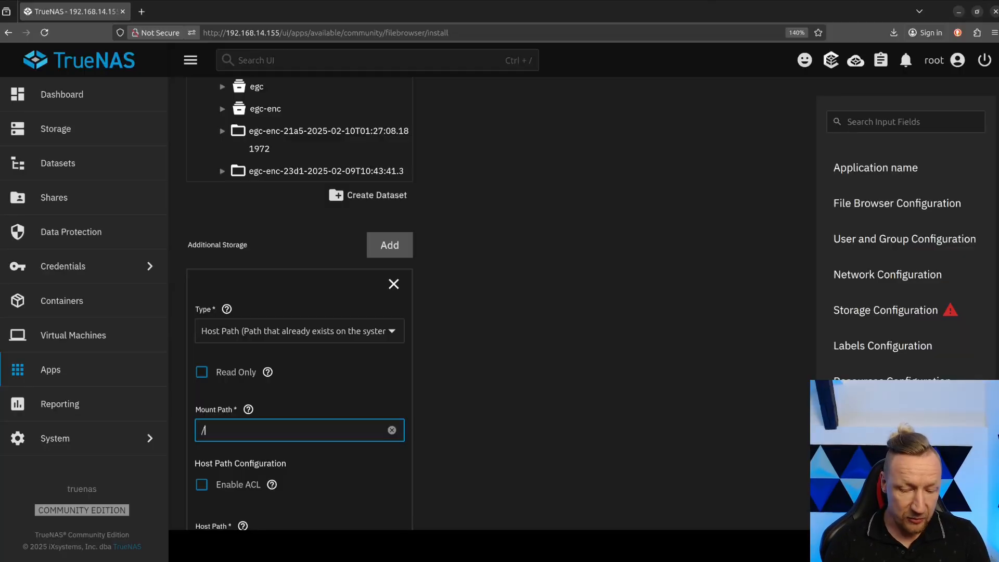
text(mmich)
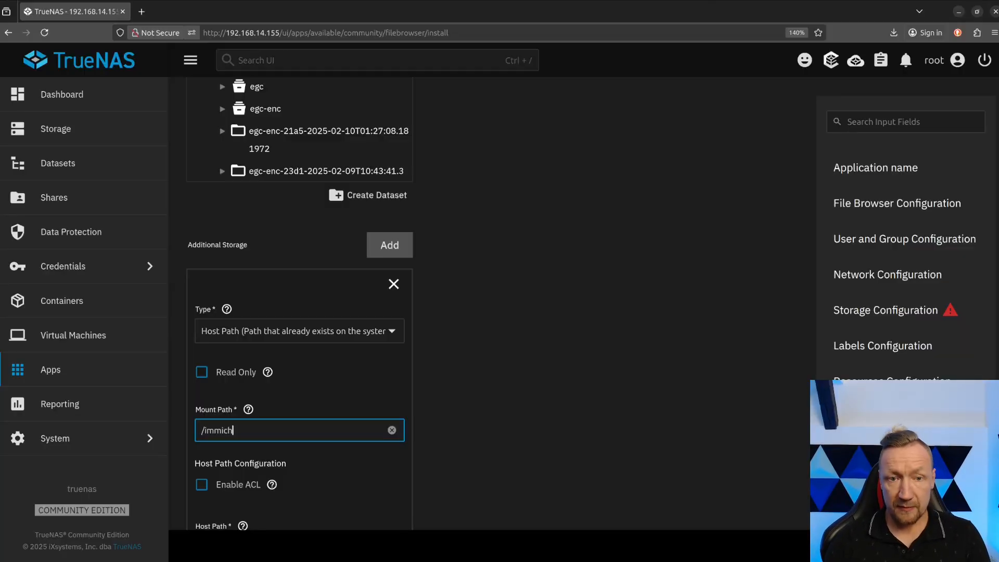
Choose /mnt/pool-test/aimmich/Library as the host path of the /immich additional storage.
scroll(202, 364, down, 4)
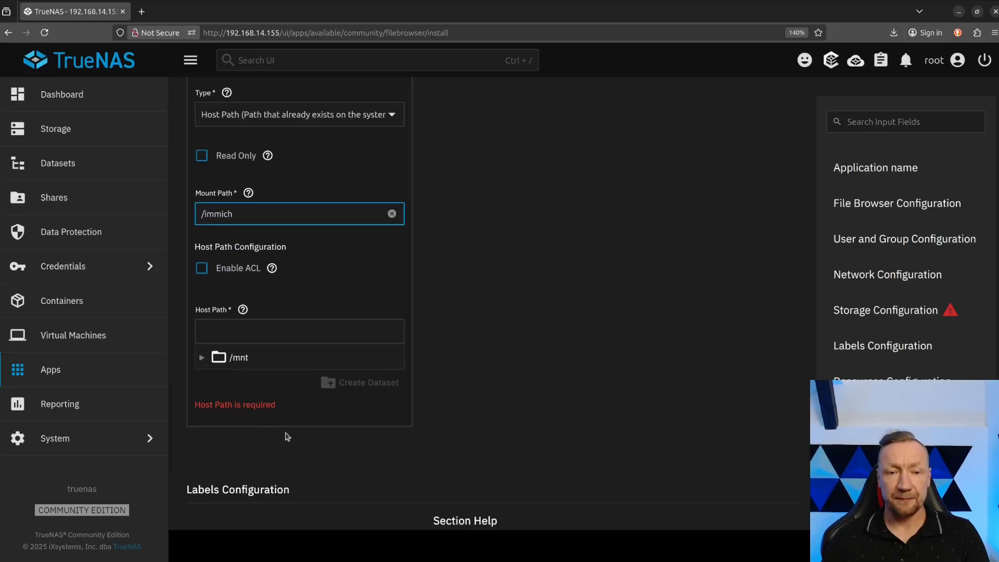
click(202, 360)
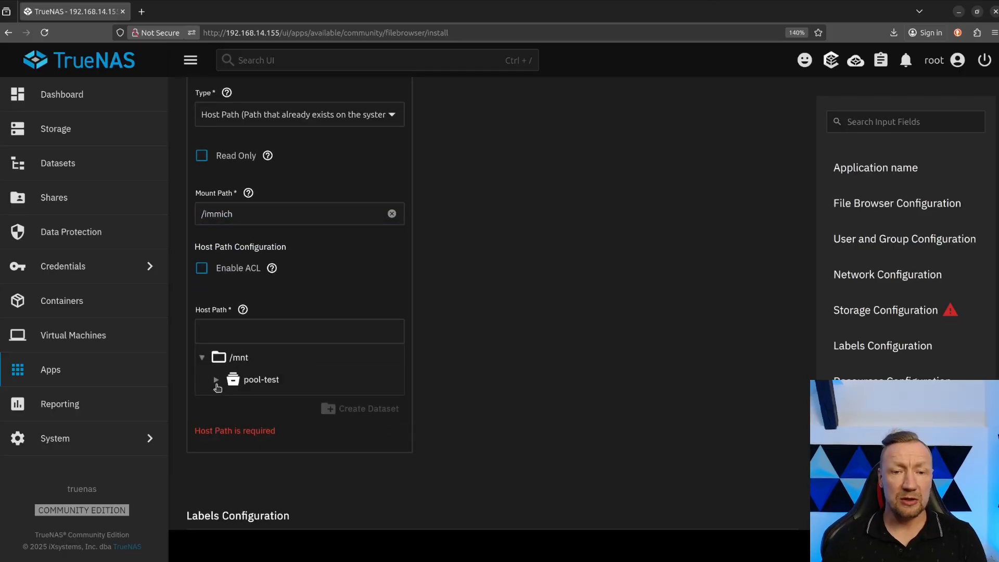
click(216, 383)
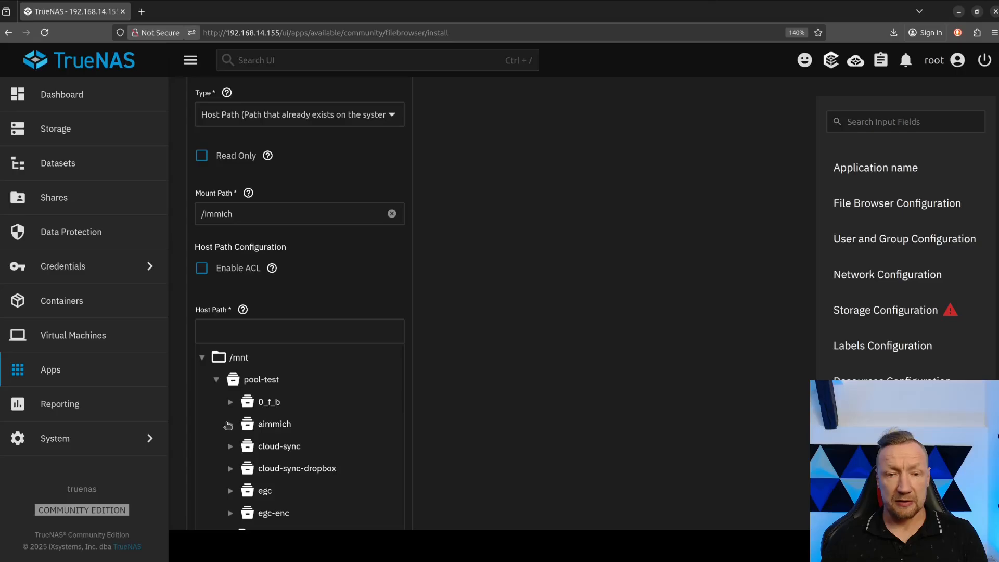
click(230, 425)
scroll(330, 443, down, 1)
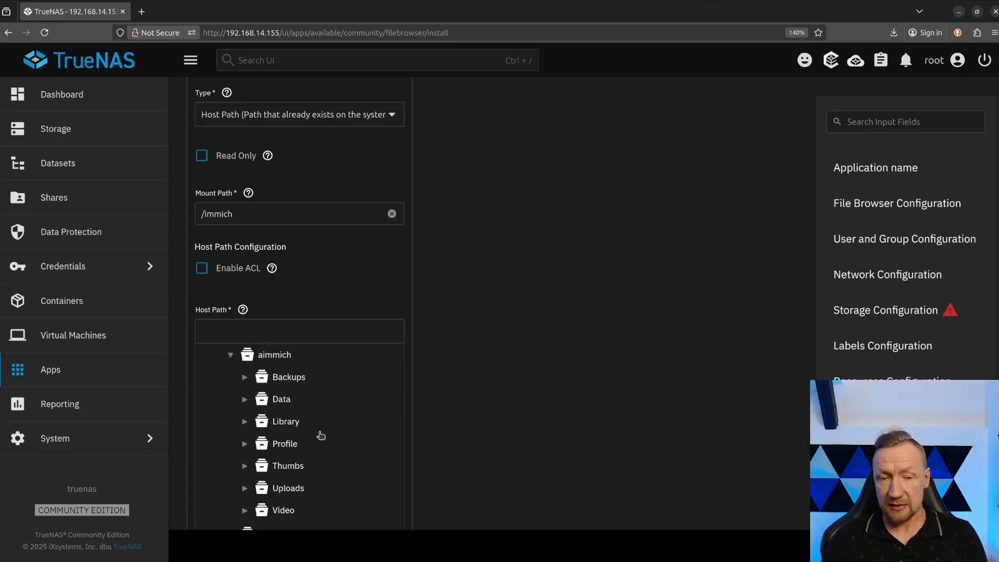
click(292, 423)
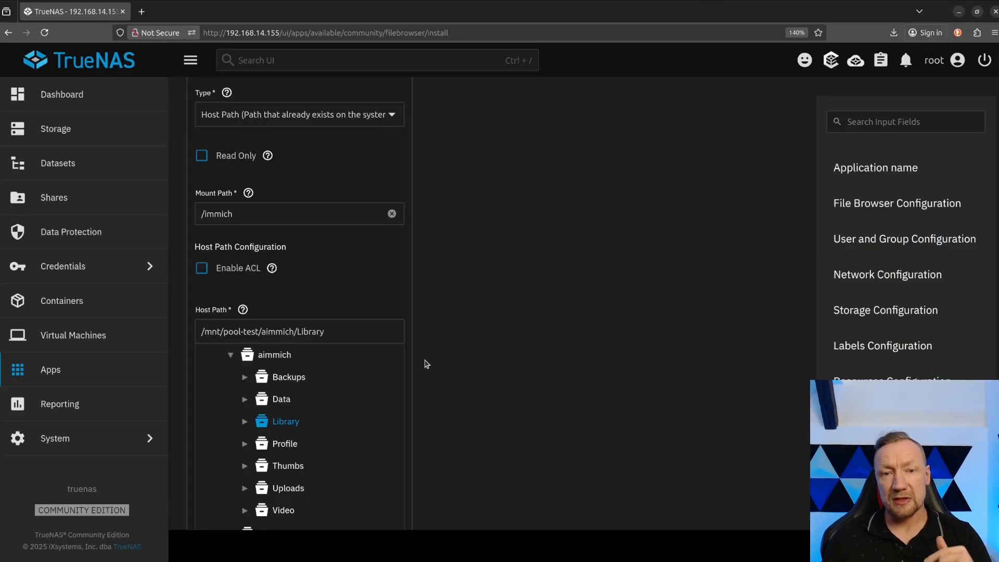
Review the additional storage settings and the CPU and memory limits, and install File Browser.
scroll(502, 397, down, 4)
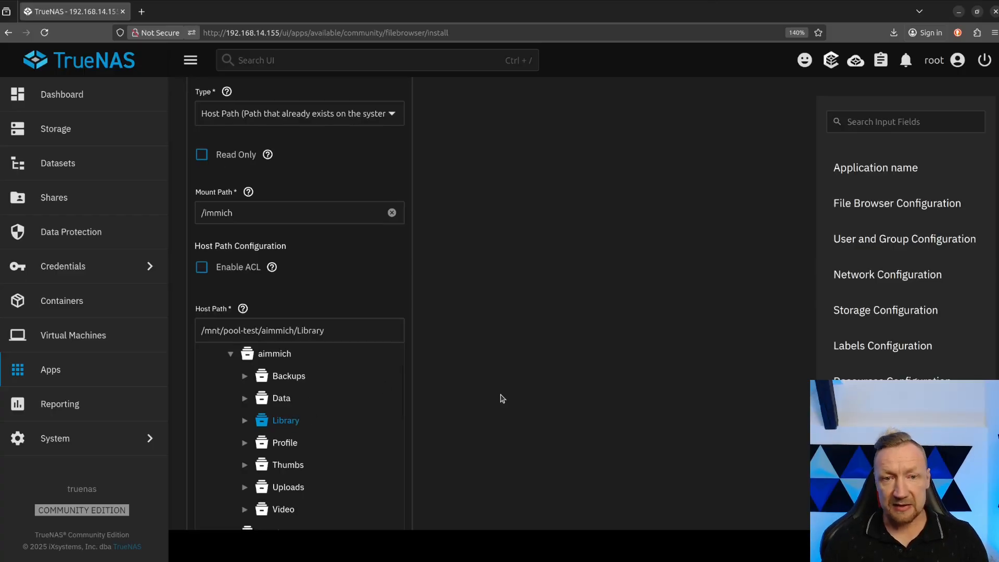
scroll(495, 391, up, 5)
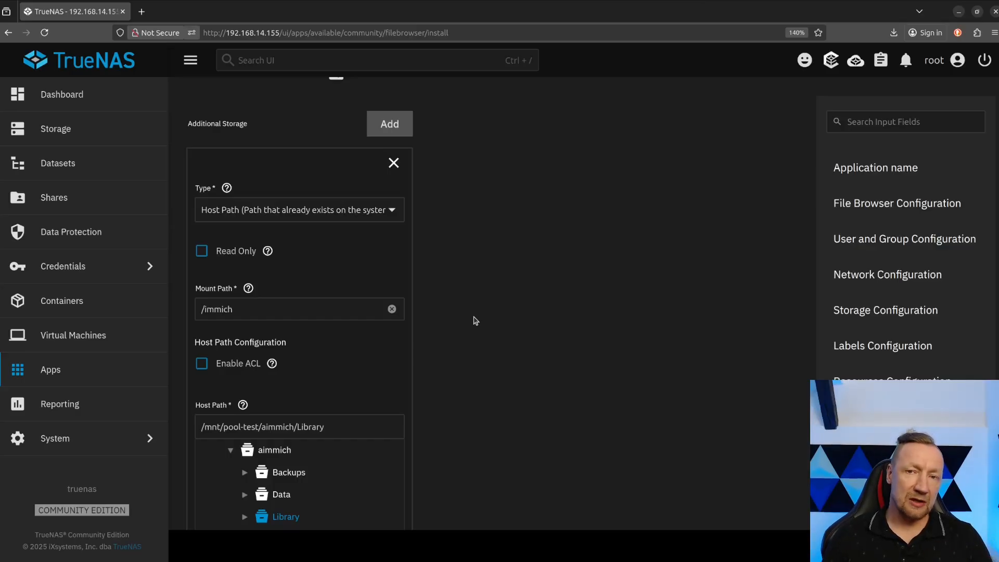
scroll(438, 377, down, 2)
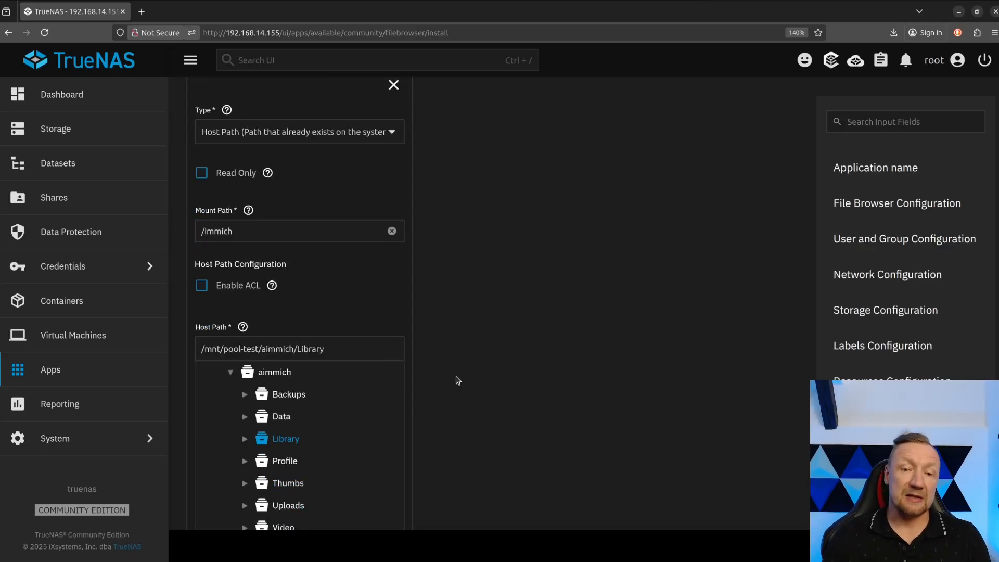
scroll(457, 380, down, 3)
scroll(401, 446, down, 5)
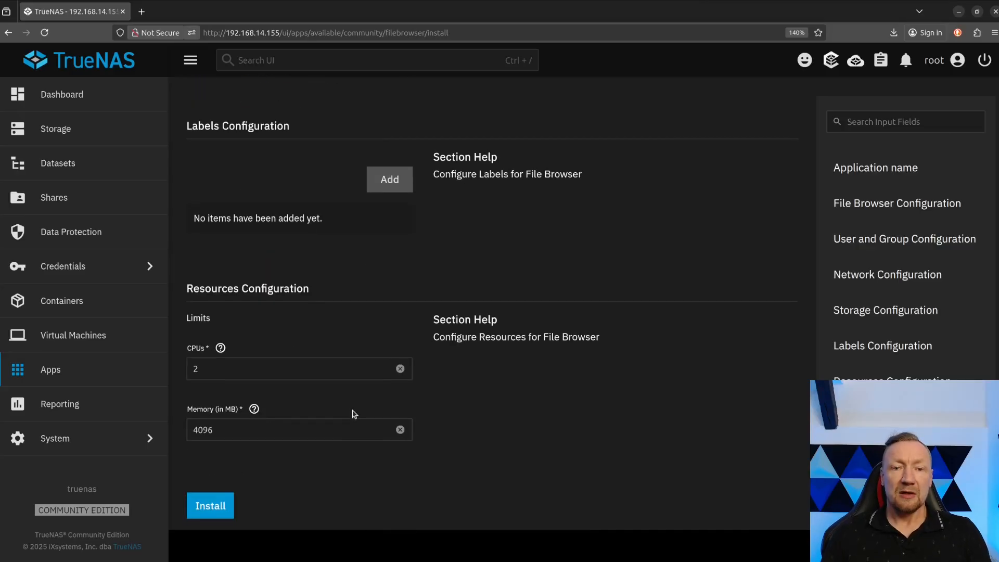
drag(208, 371, 179, 369)
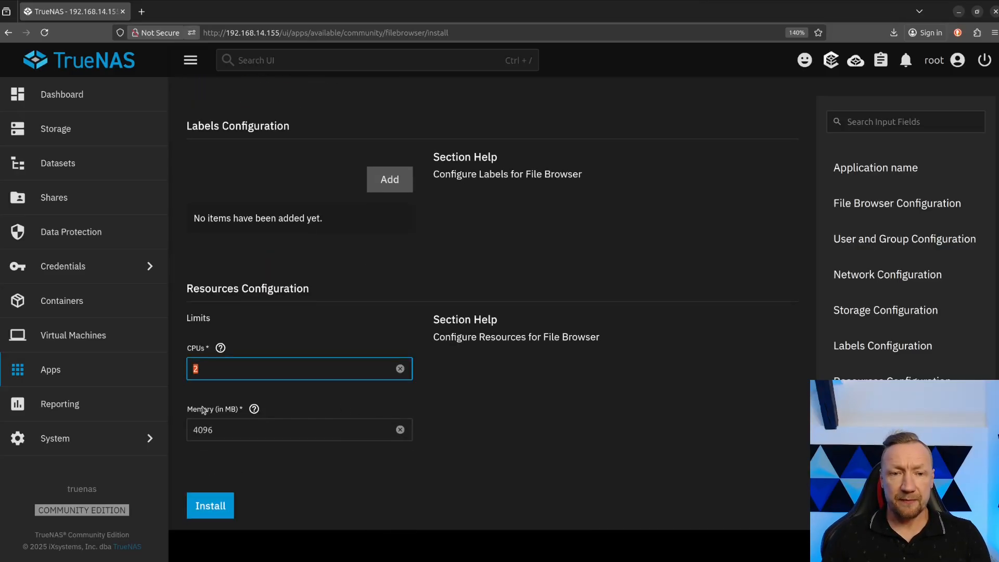
click(211, 508)
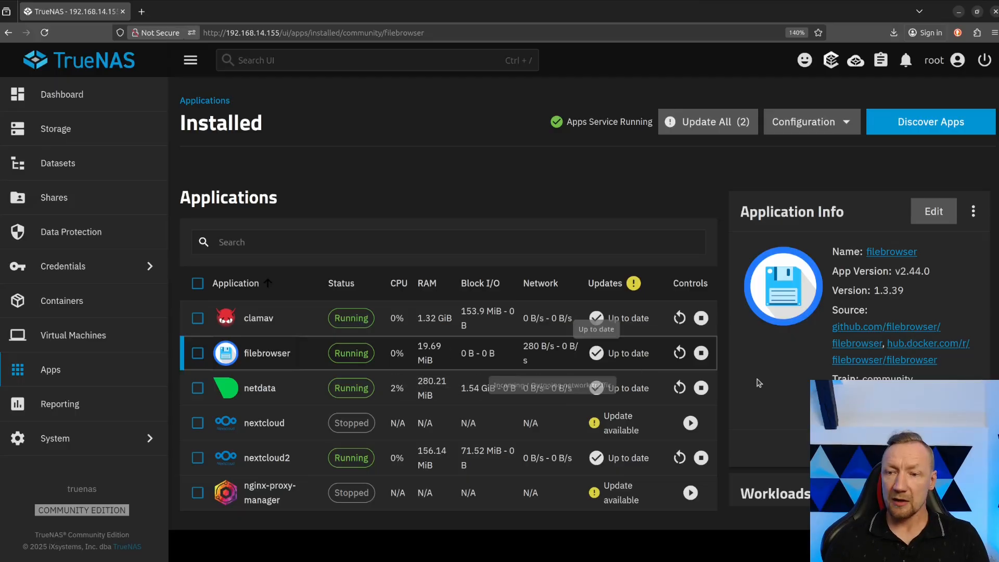
Open the logs of the running filebrowser container and select the generated admin password.
scroll(841, 371, down, 5)
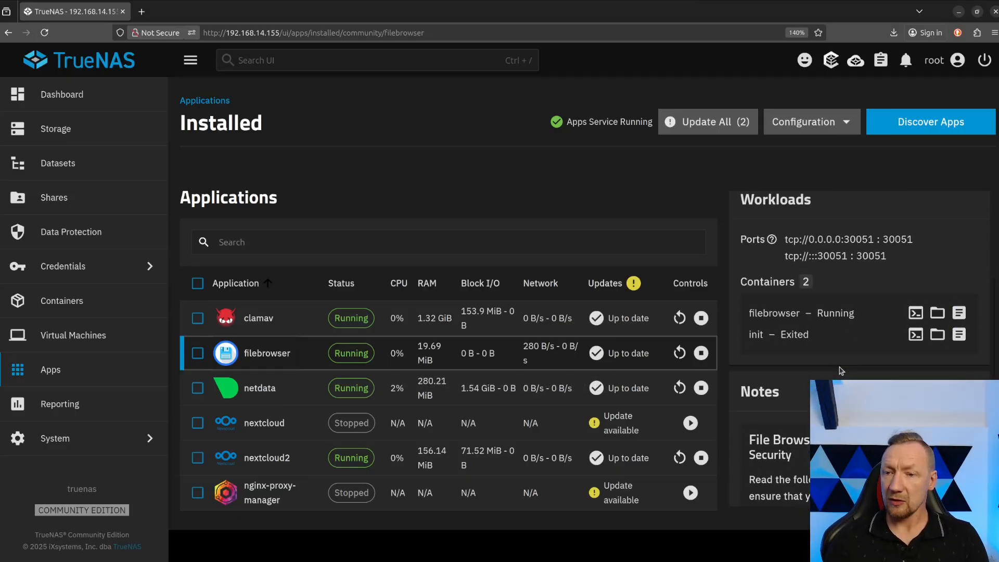
click(959, 314)
click(600, 364)
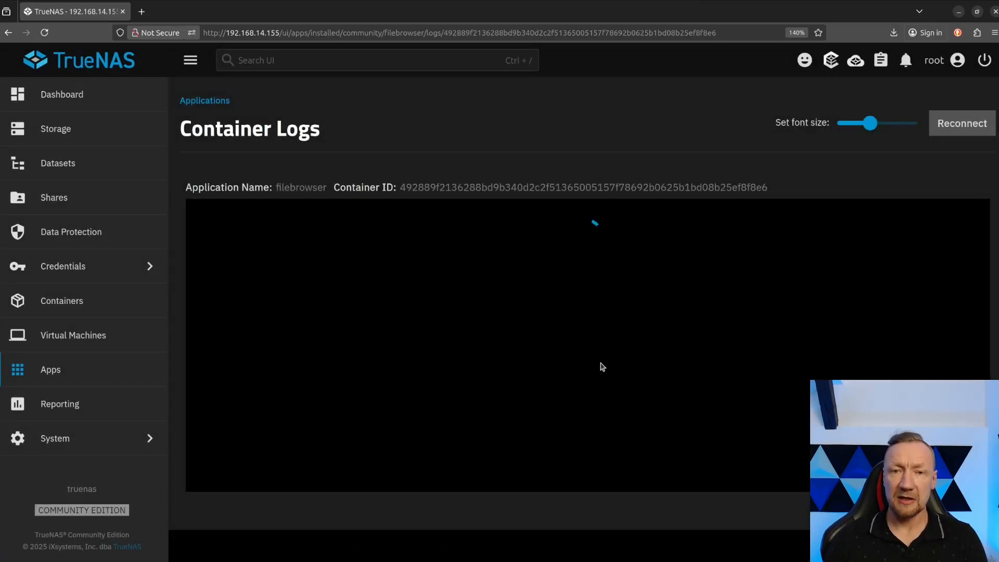
drag(754, 294, 831, 295)
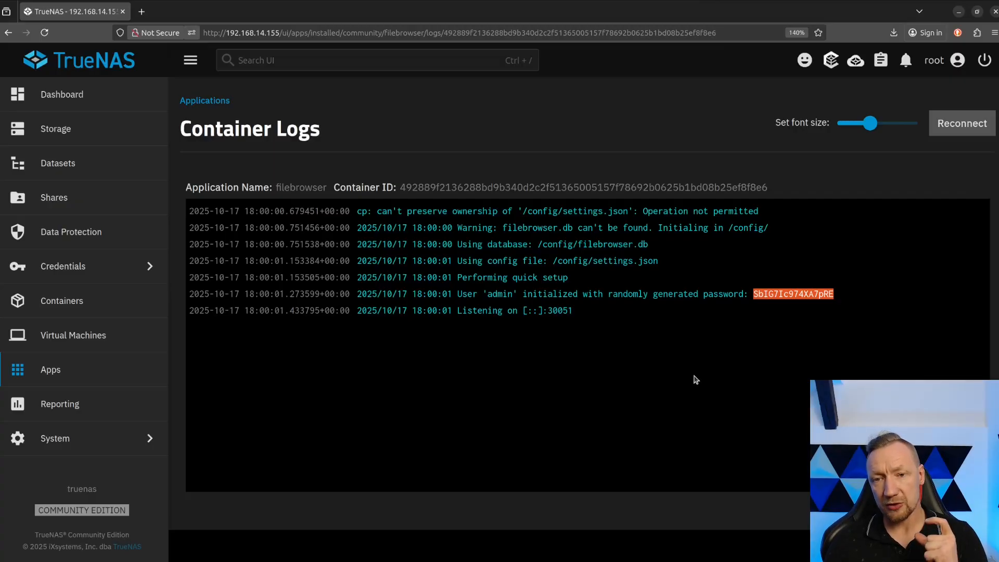
Restart the filebrowser app, open its container logs with 500 tail lines, and select the shutdown messages.
click(192, 102)
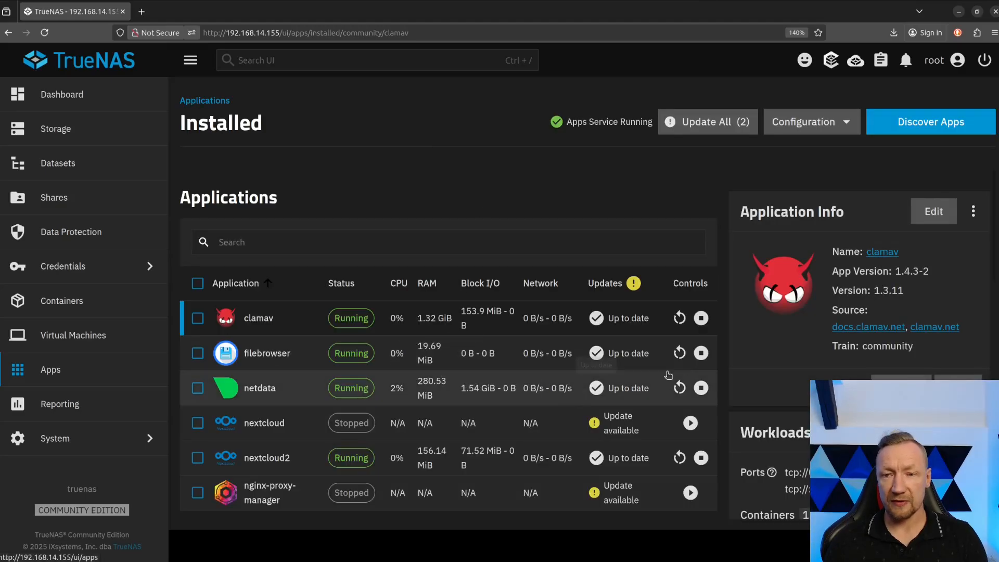
click(679, 353)
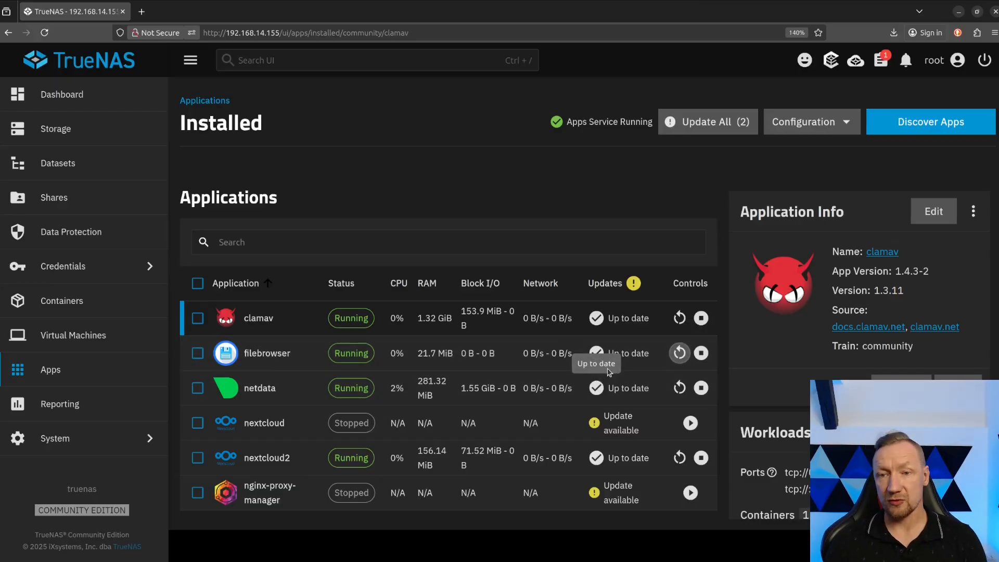
click(289, 354)
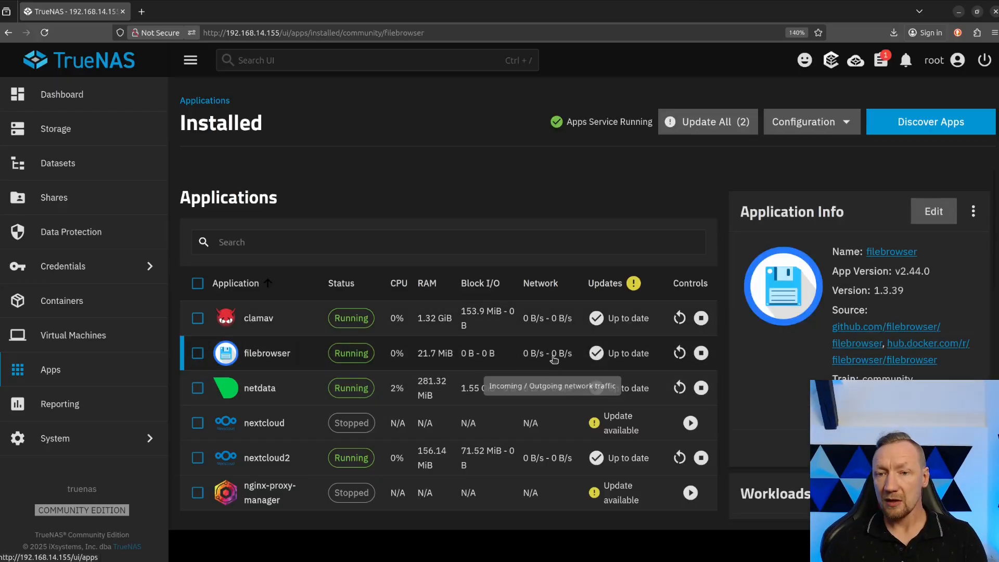
scroll(821, 370, down, 2)
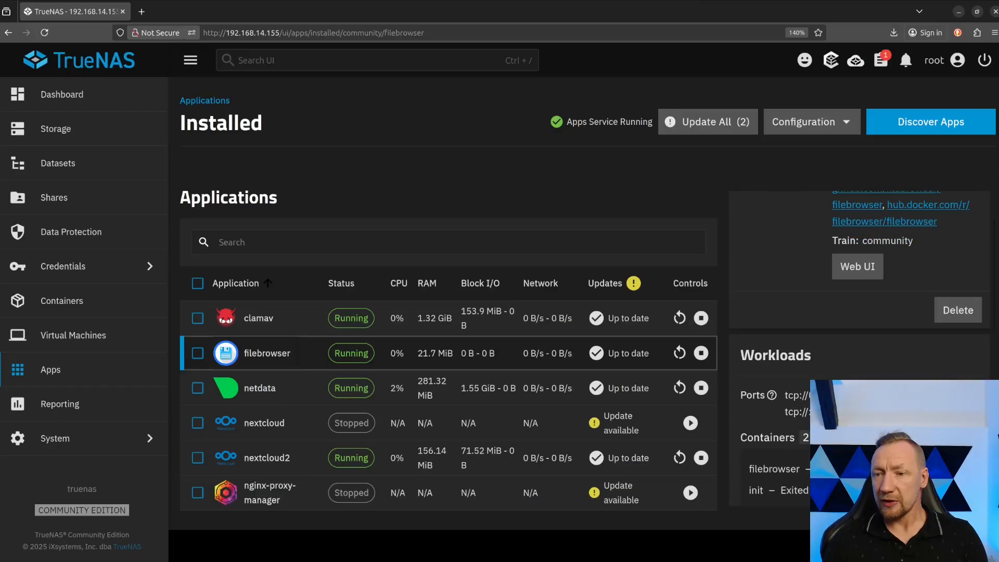
click(956, 469)
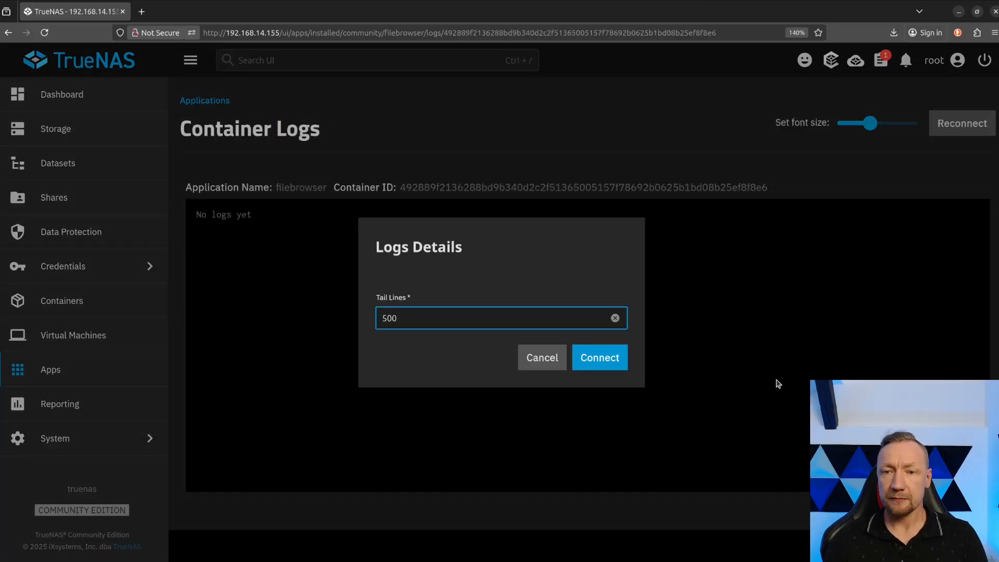
click(600, 361)
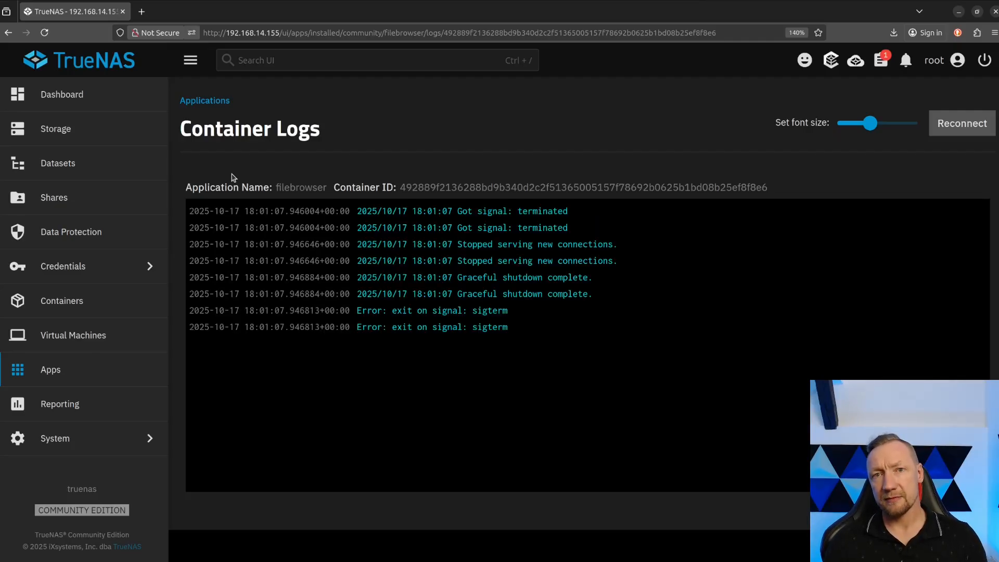
drag(527, 333, 258, 205)
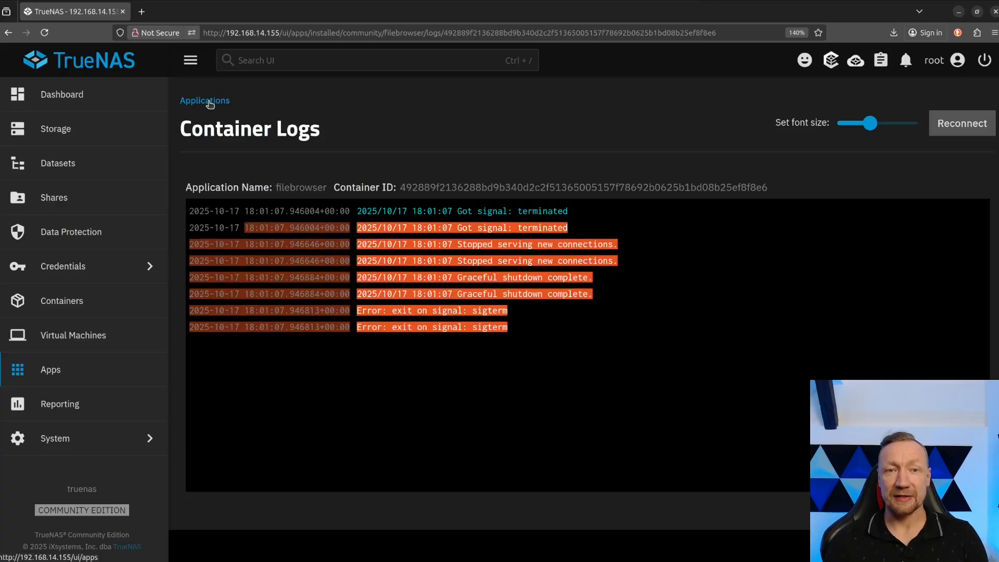
Return to the installed applications and stop the filebrowser app.
click(210, 101)
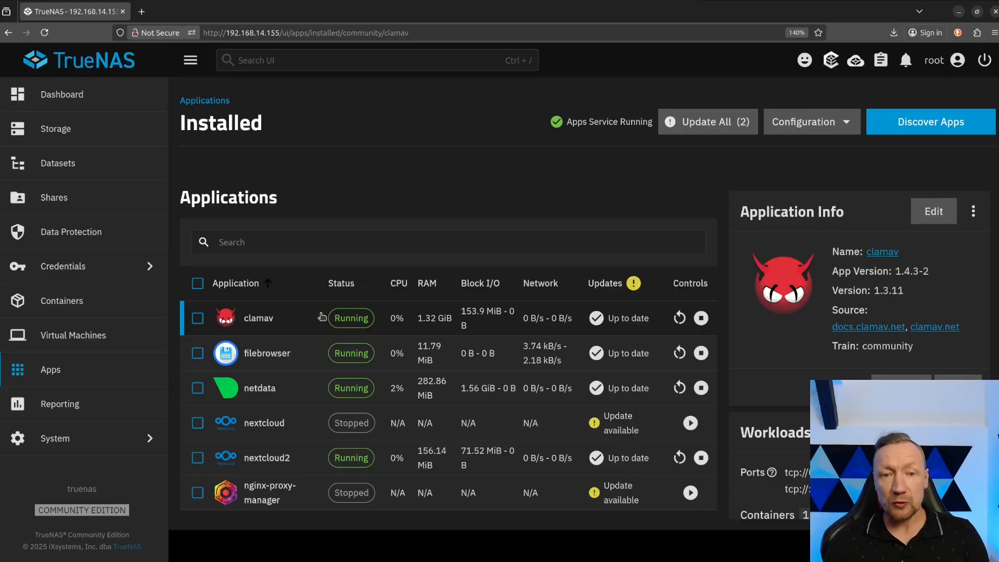
click(544, 356)
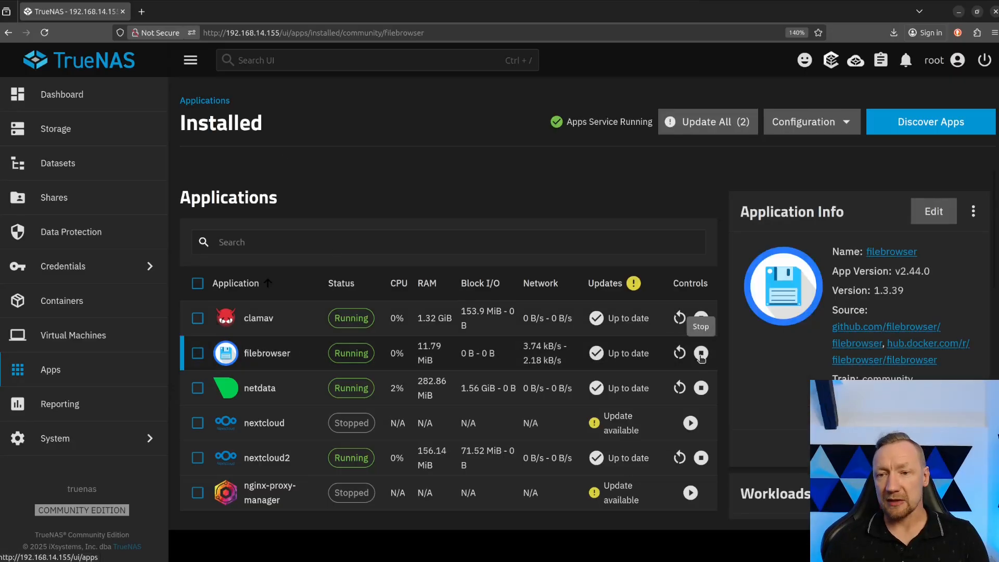
click(700, 353)
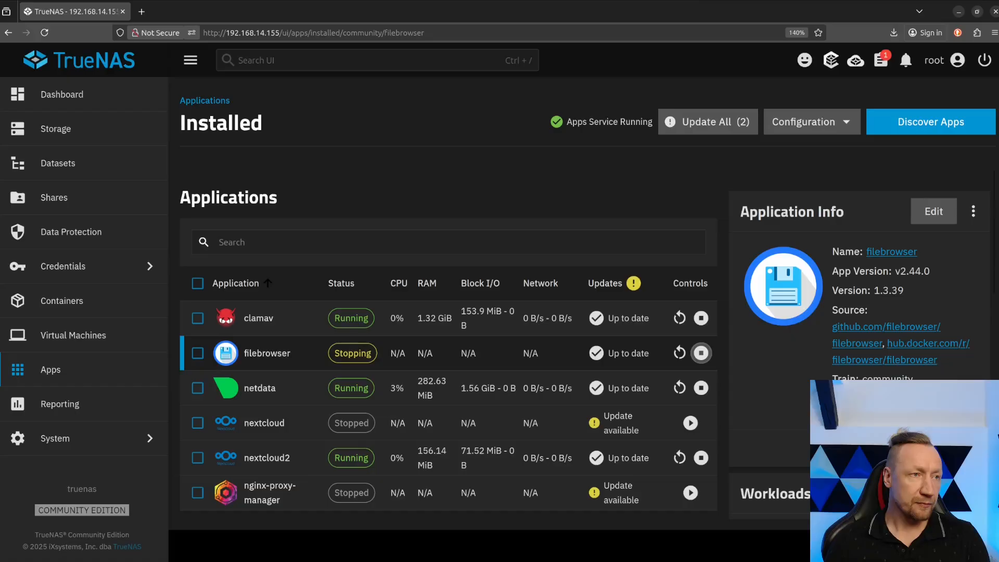
In the Midnight Commander terminal, delete filebrowser.db and settings.json from /mnt/pool-test/0_f_b.
drag(0, 208, 488, 106)
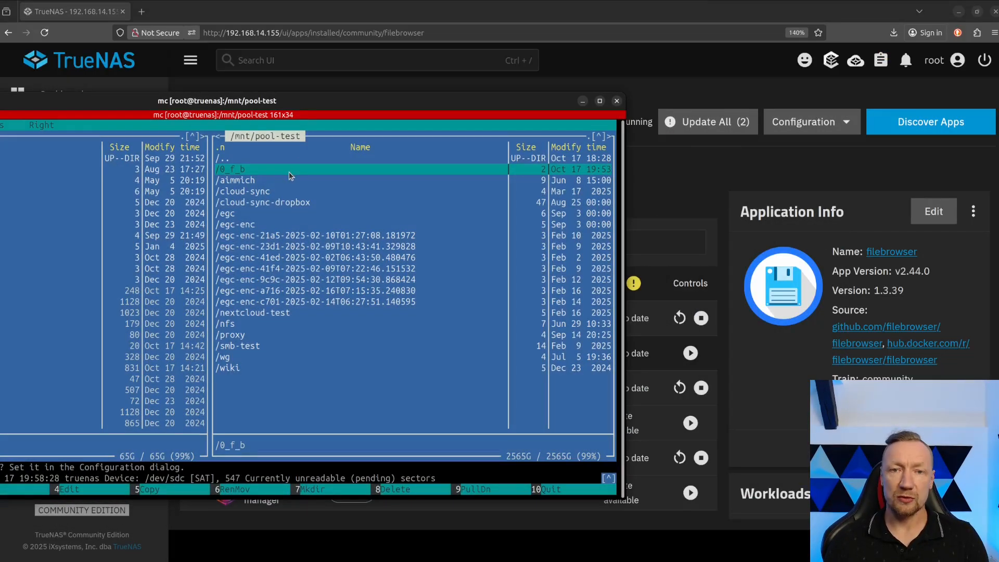
key(Return)
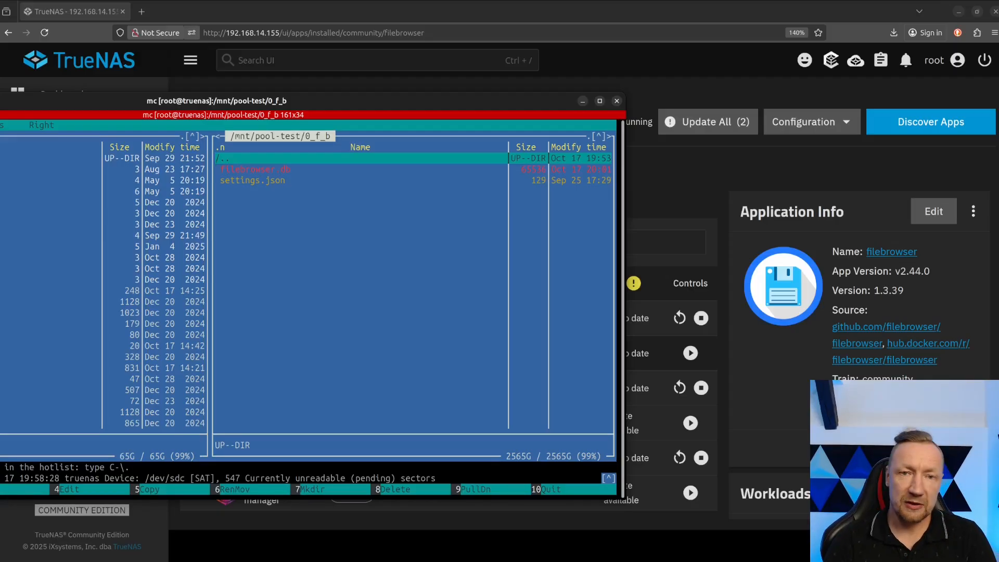
key(Down)
key(Down)
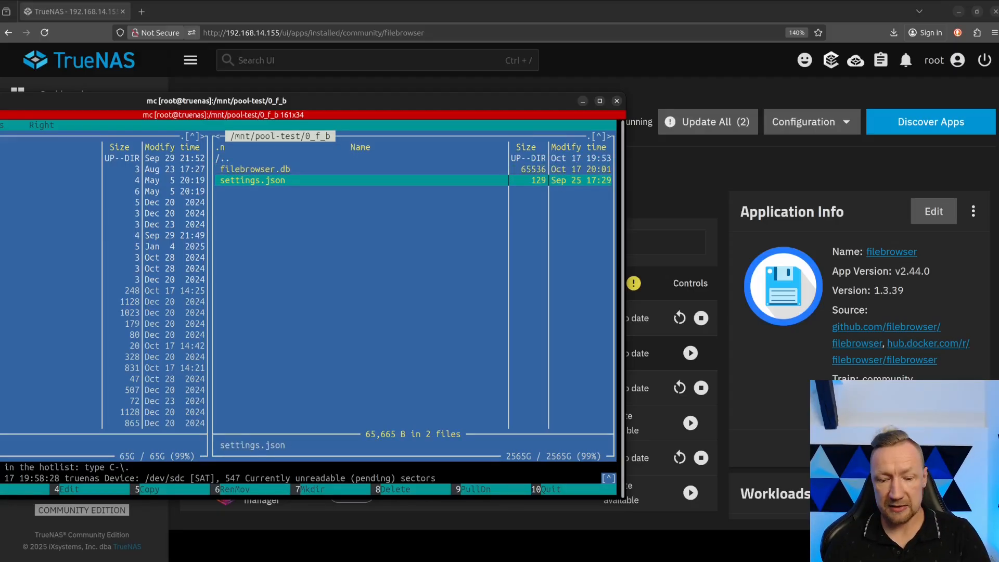
key(F8)
key(Return)
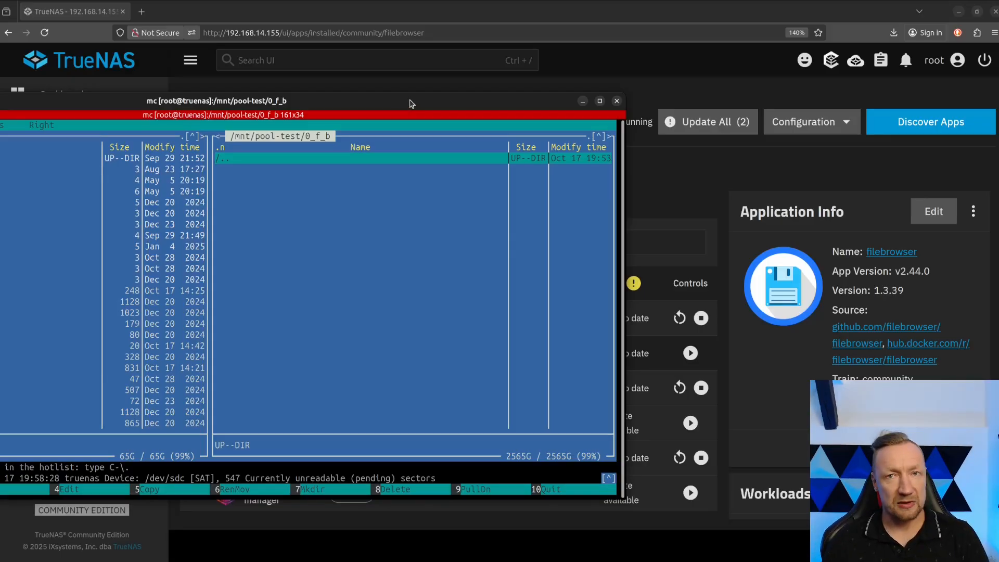
drag(410, 100, 0, 86)
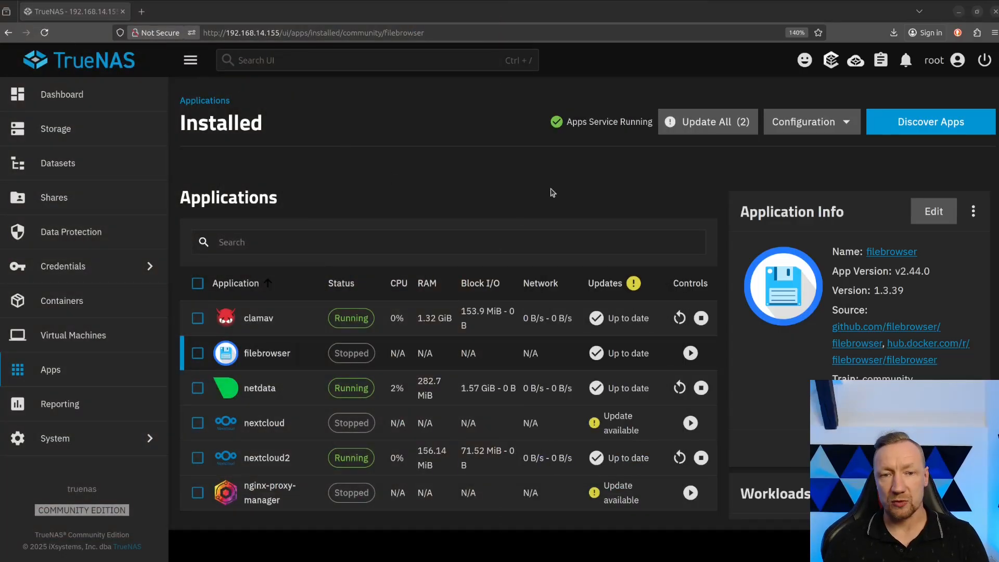
Start the filebrowser app again and connect to the logs of its new filebrowser container.
click(689, 353)
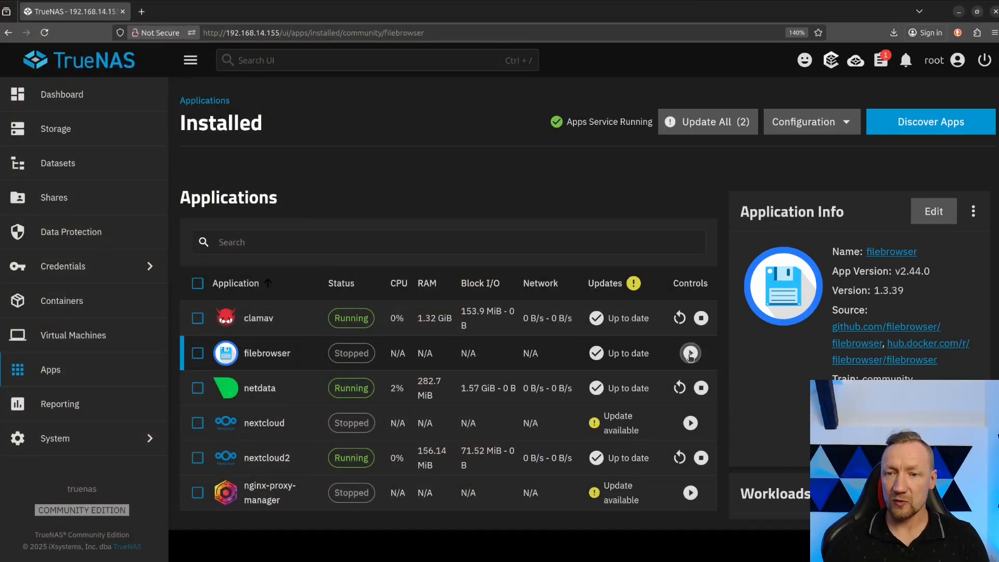
scroll(788, 342, down, 5)
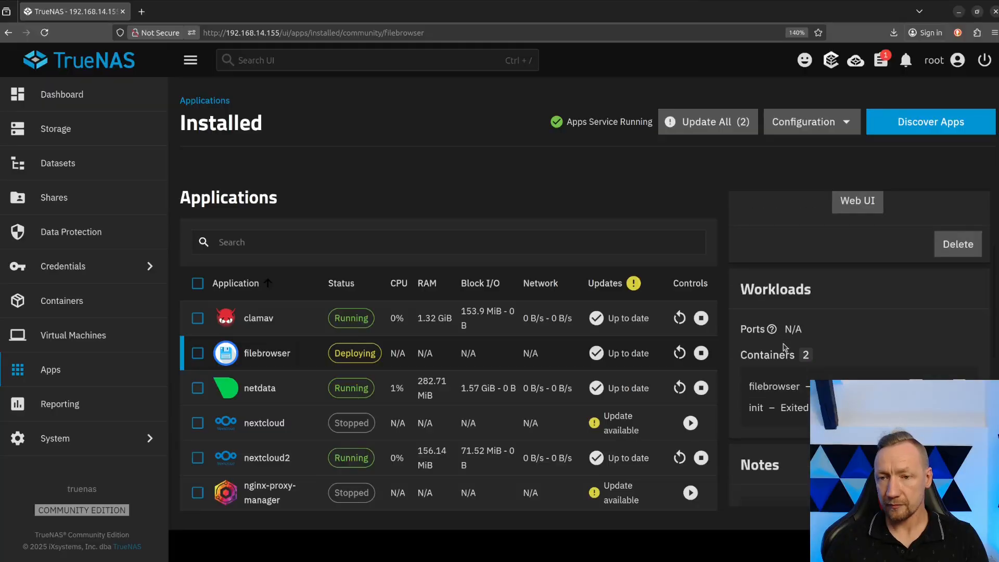
scroll(792, 344, up, 1)
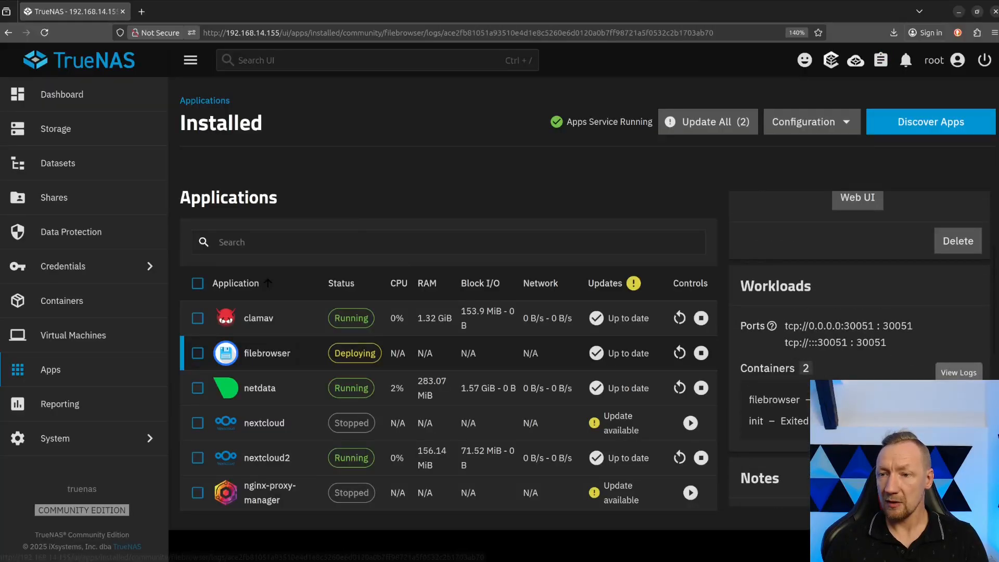
click(959, 372)
click(603, 359)
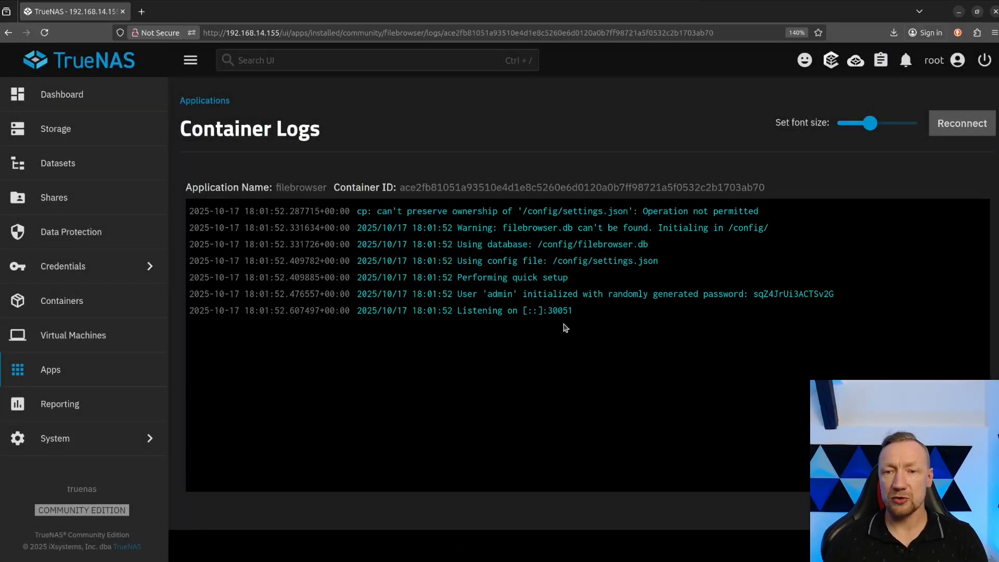
Copy the randomly generated admin password from the container logs.
drag(753, 294, 832, 296)
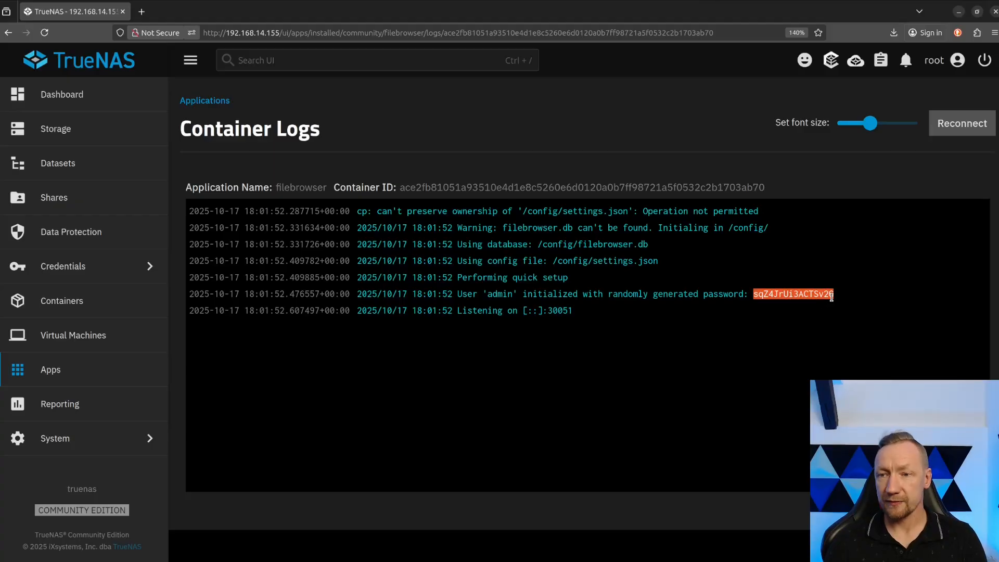
right_click(826, 294)
click(839, 299)
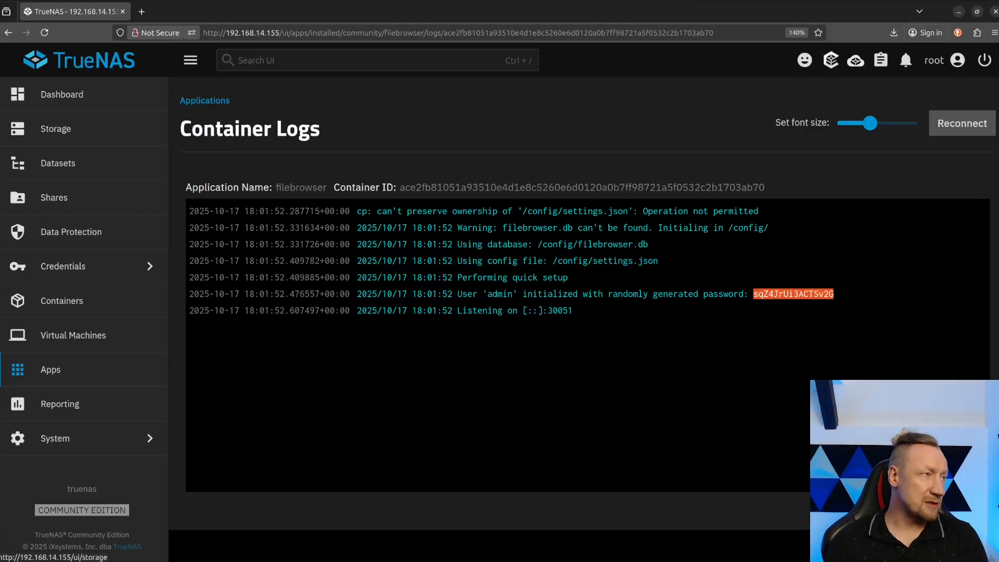
key(alt+Tab)
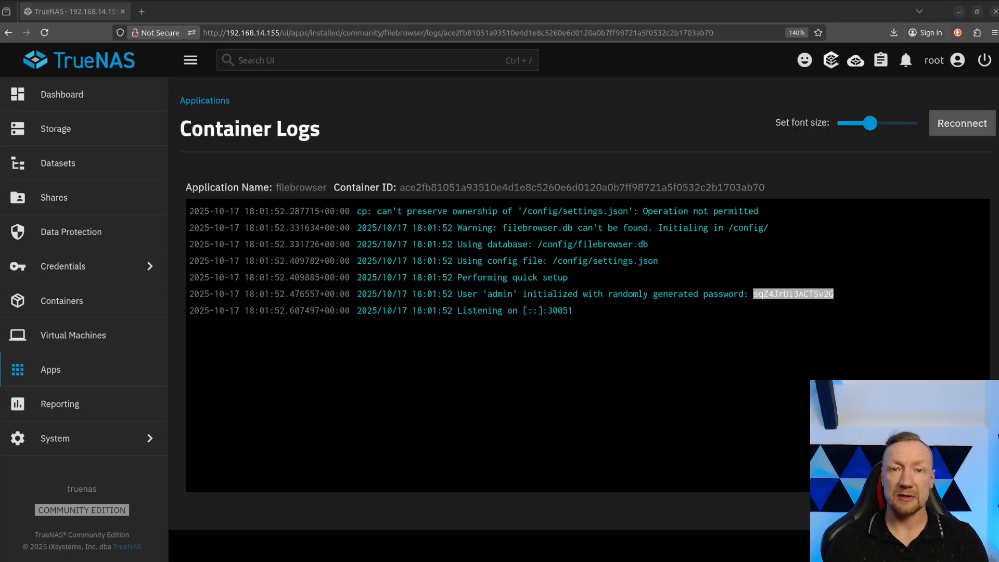
click(438, 112)
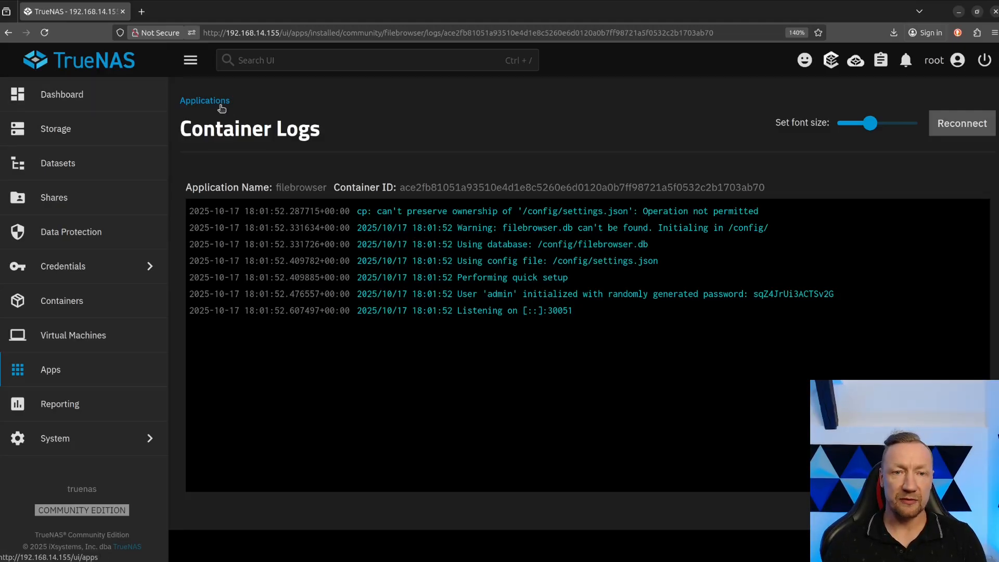
Return to the installed applications and open the web interface of filebrowser.
click(182, 102)
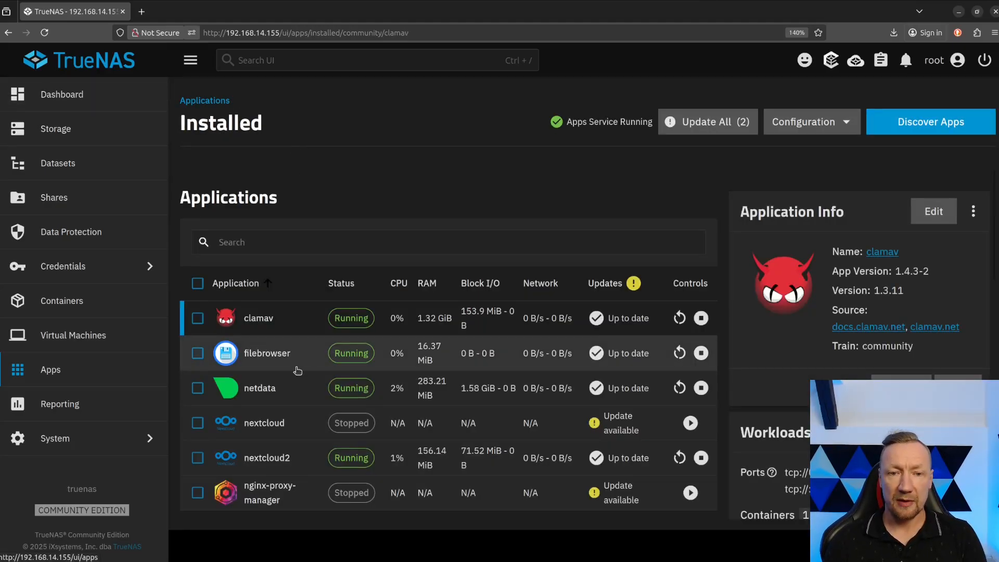
click(282, 348)
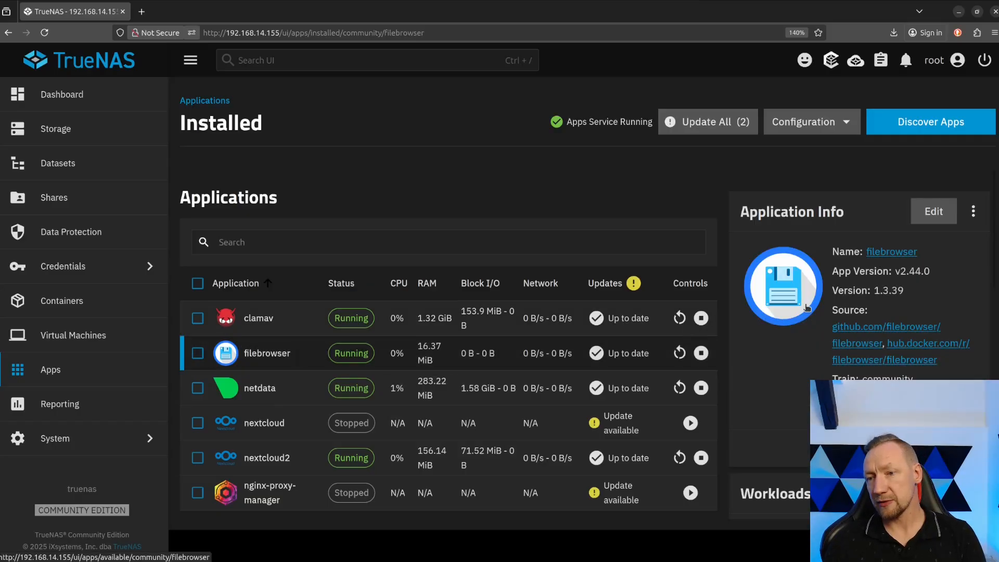
click(952, 448)
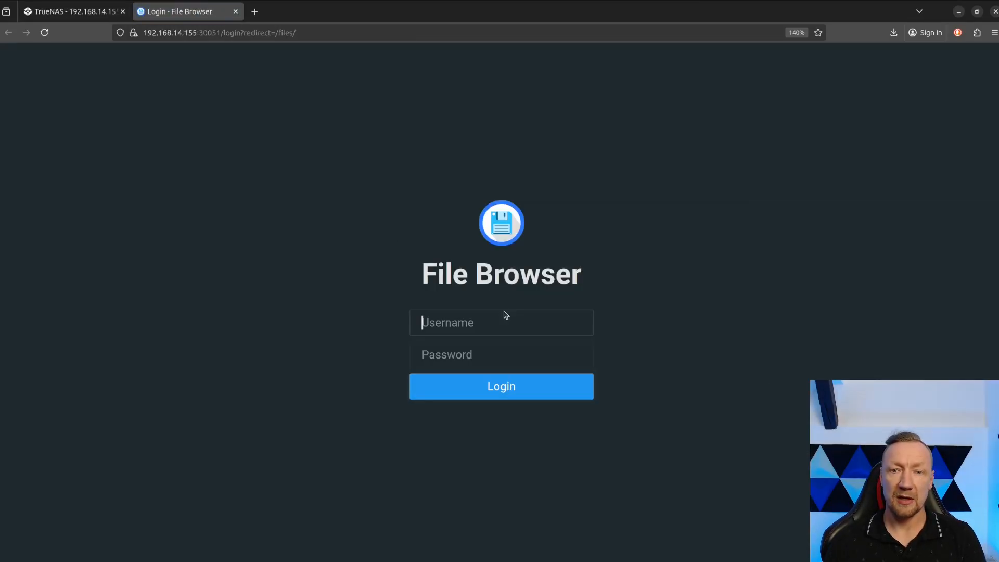
Log in to File Browser as admin with the copied account password, and decline saving the credentials in the browser.
text(admin)
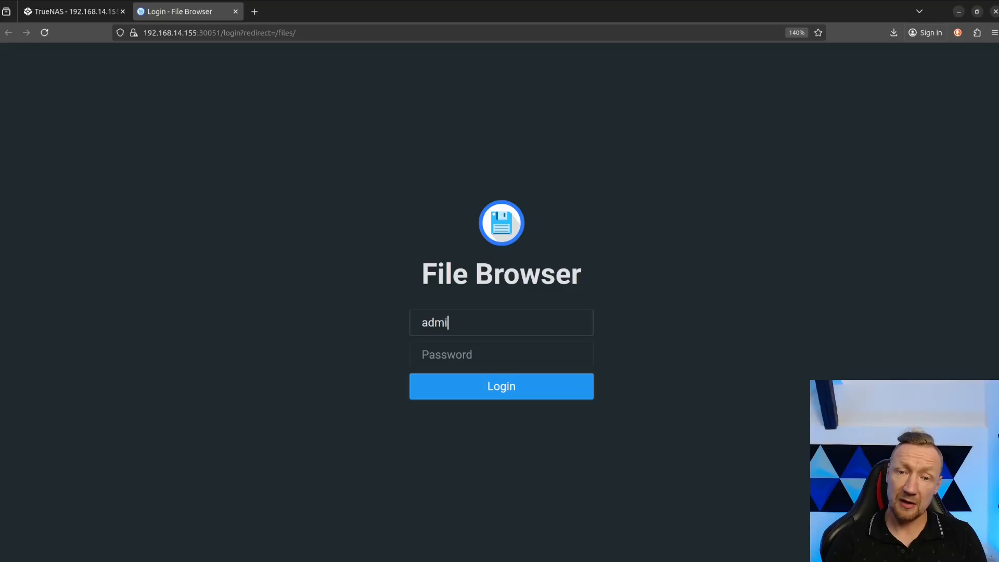
key(Tab)
key(ctrl+v)
key(Return)
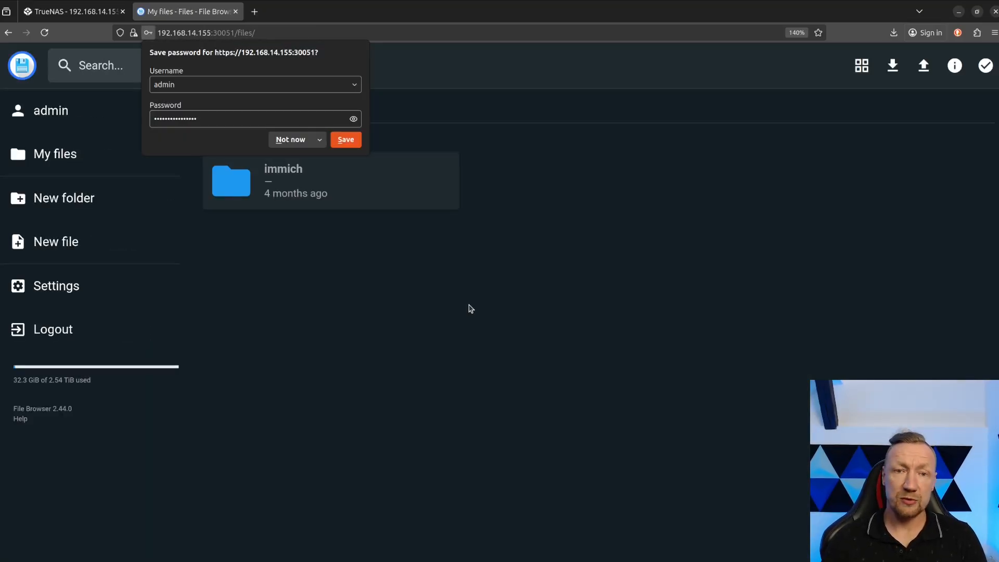
click(289, 137)
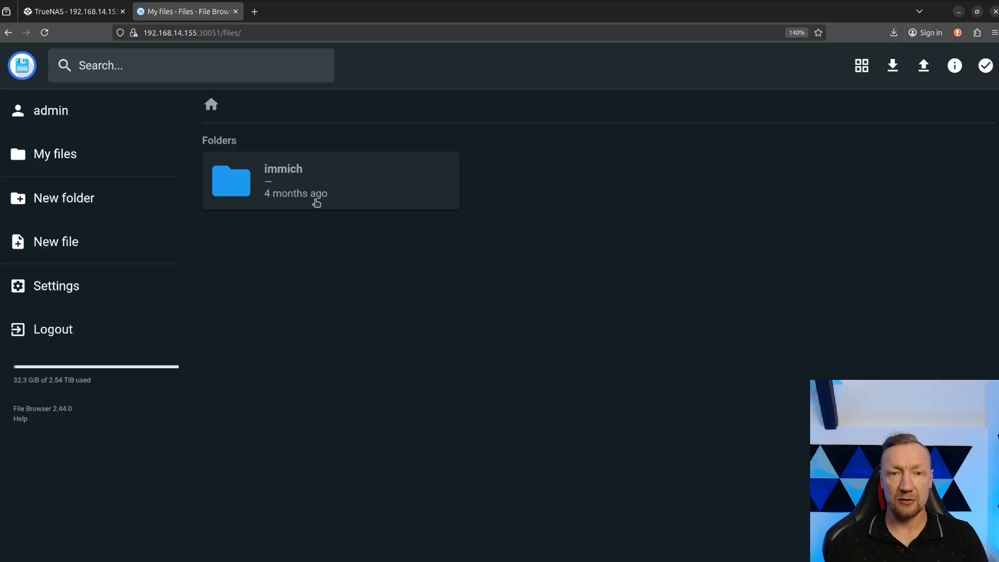
Browse the mounted Immich library through immich/admin/2023 down to the 2023-03-31 folder.
double_click(284, 184)
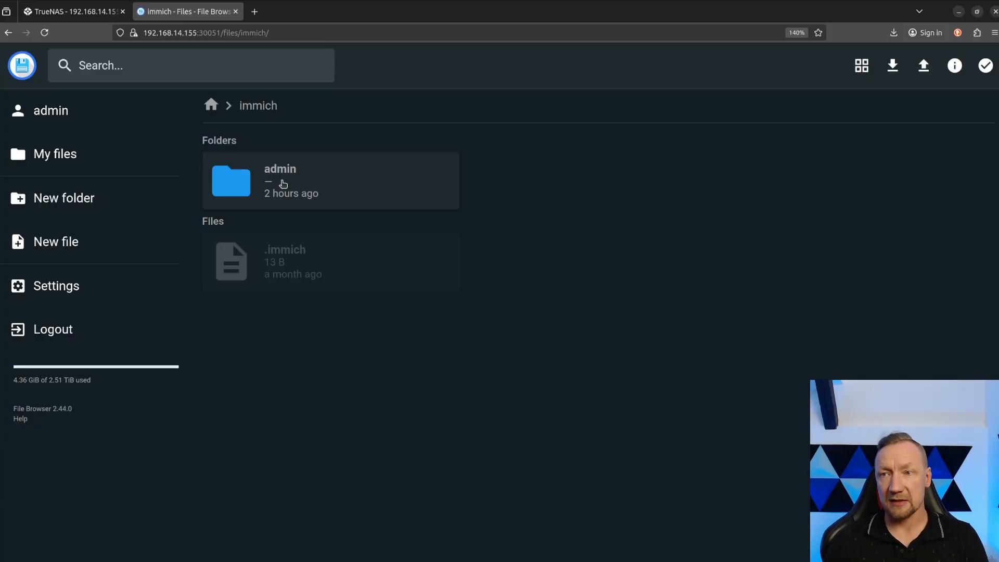
click(283, 184)
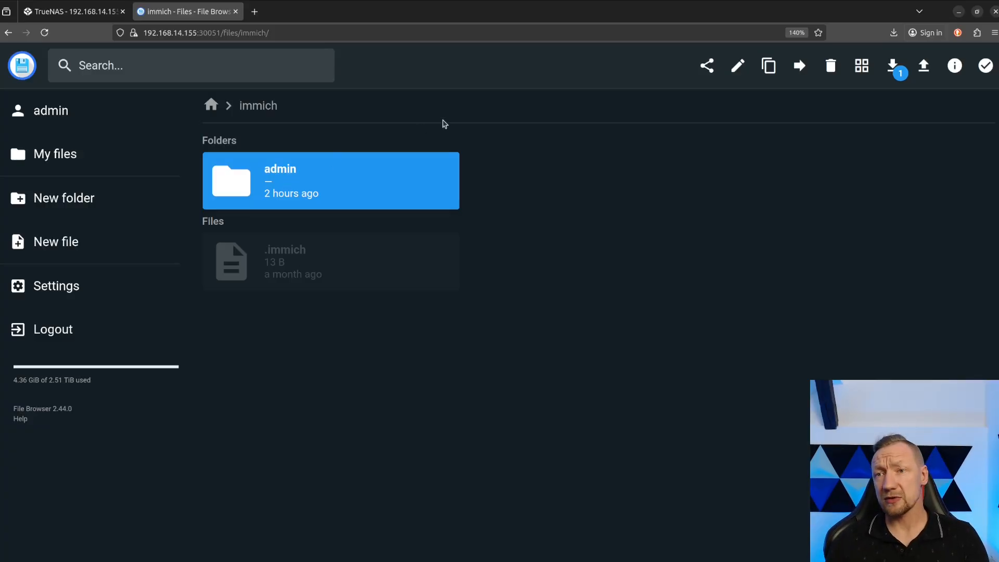
double_click(375, 192)
double_click(364, 180)
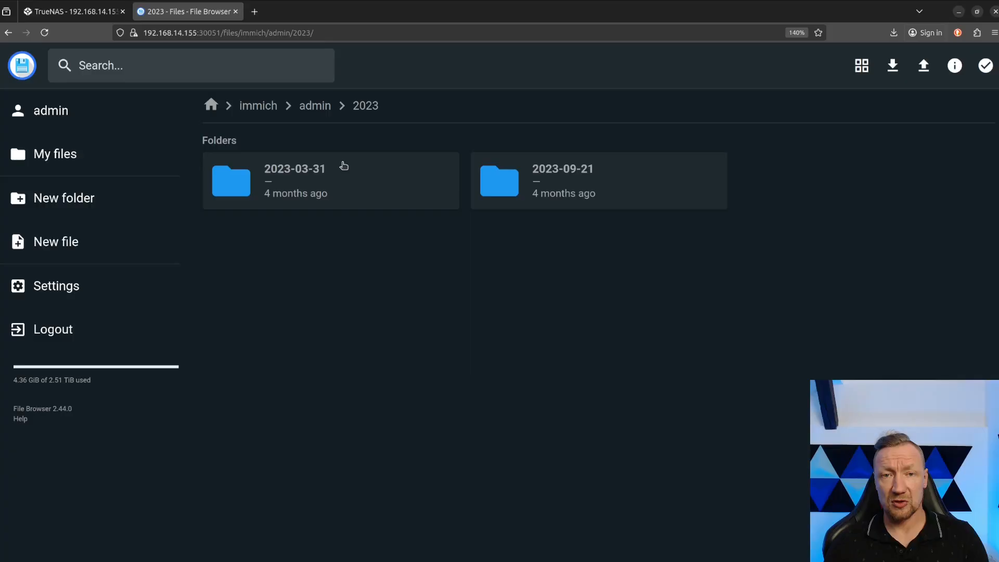
double_click(376, 170)
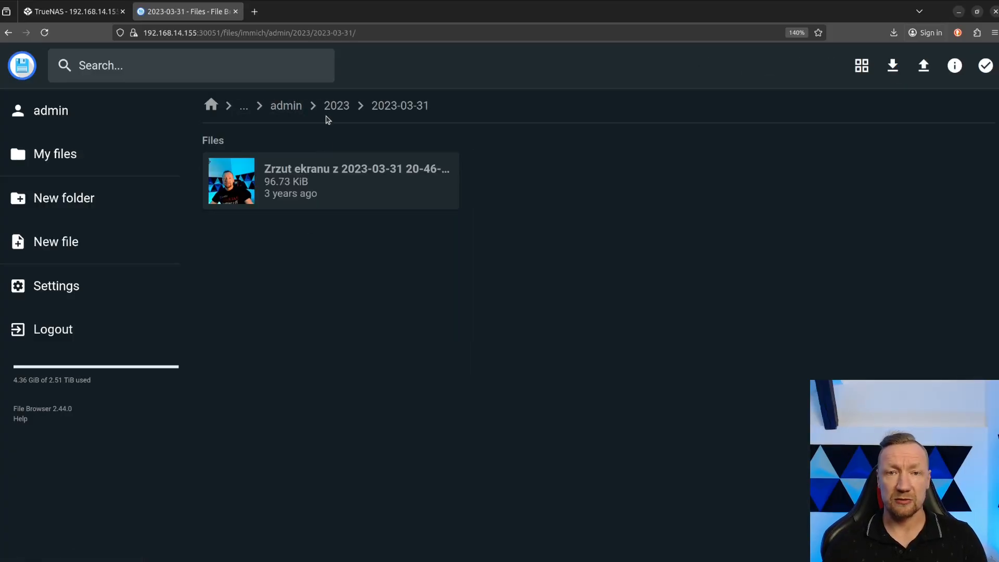
Share the 2023 folder in immich/admin for 3 days without a password, and copy the share link.
click(289, 106)
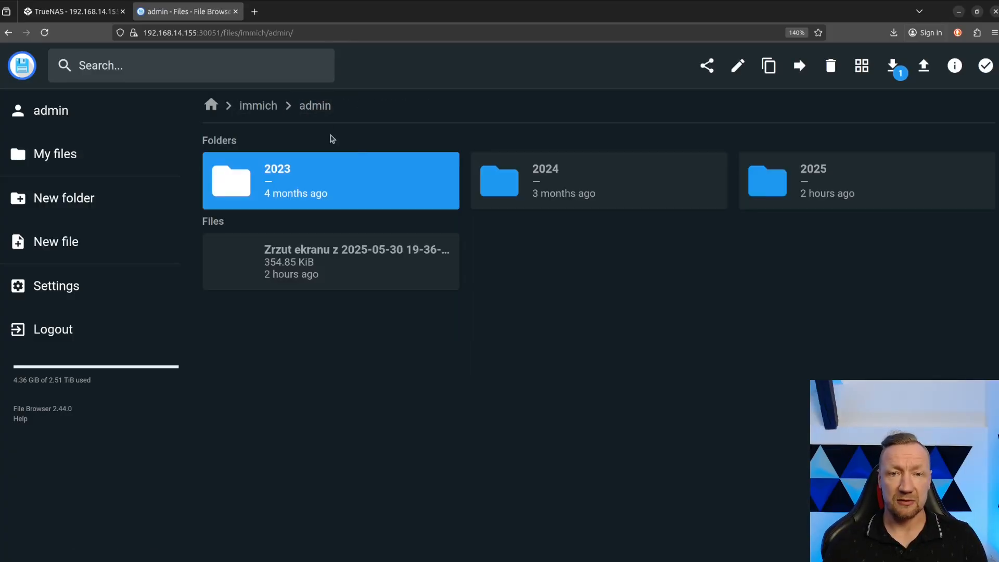
click(713, 73)
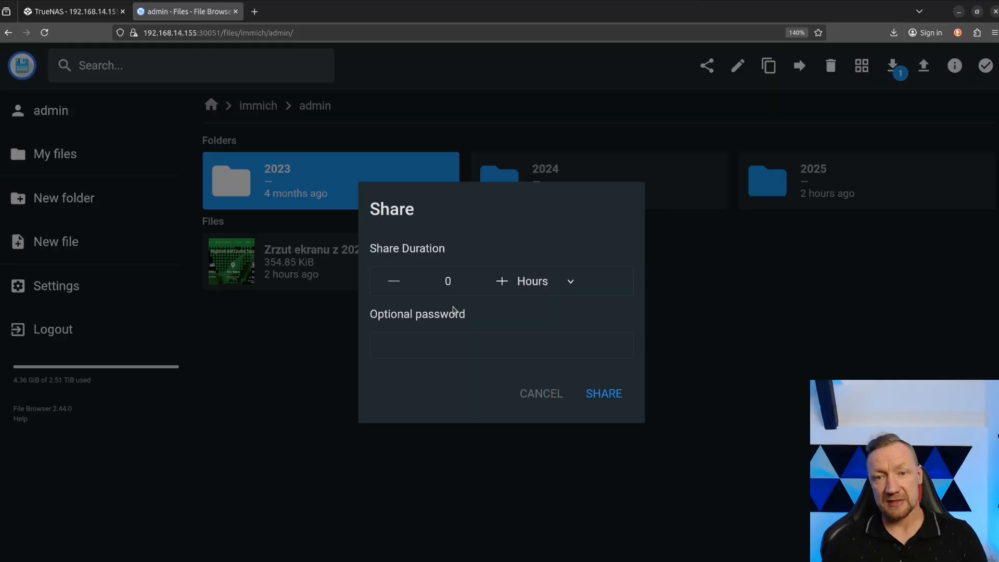
click(500, 284)
click(500, 283)
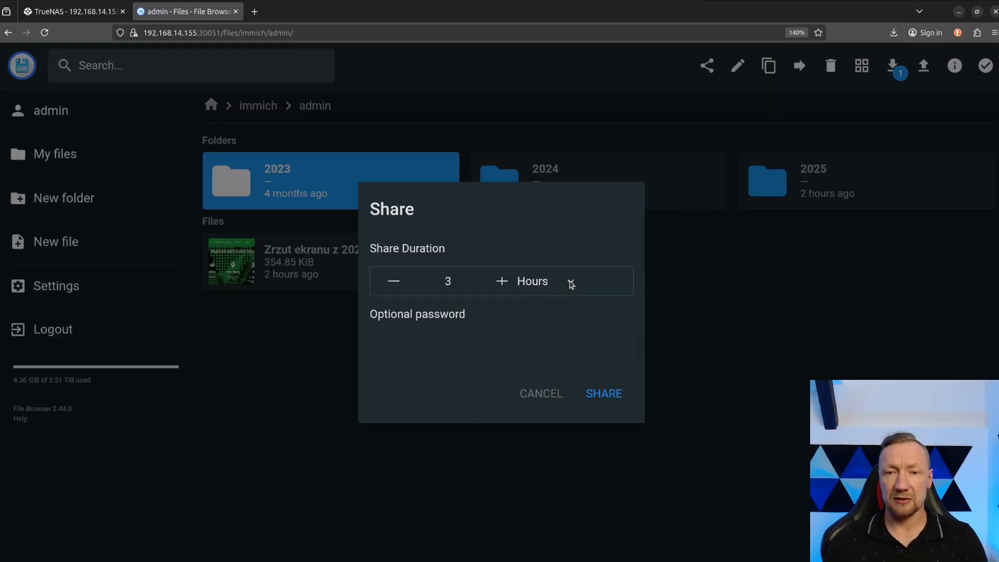
click(570, 282)
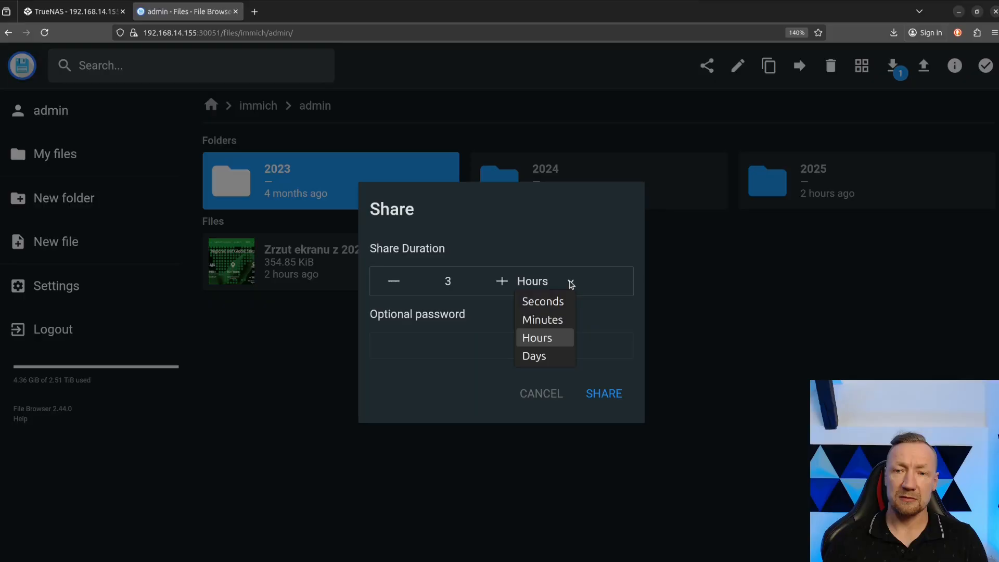
click(550, 357)
click(454, 344)
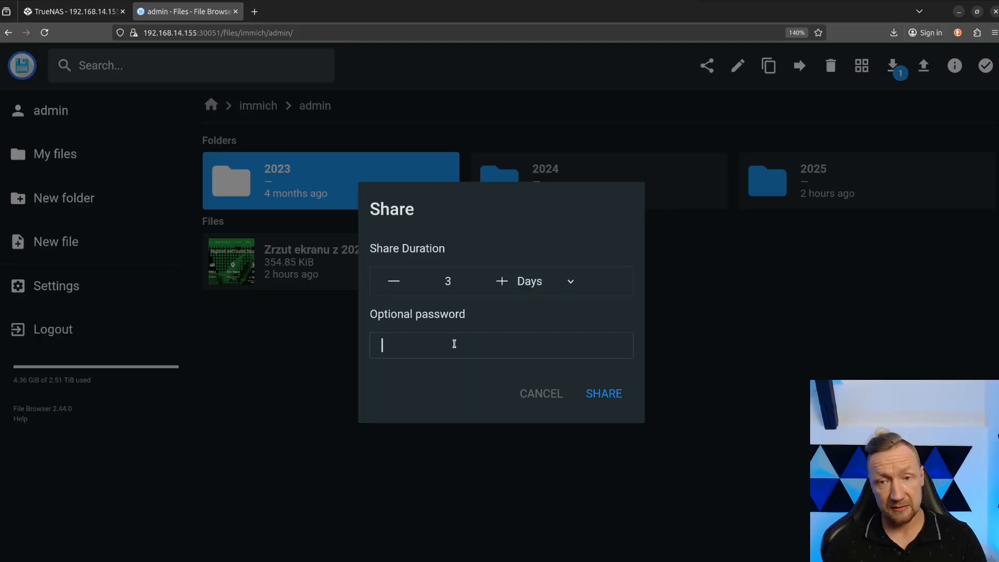
click(604, 398)
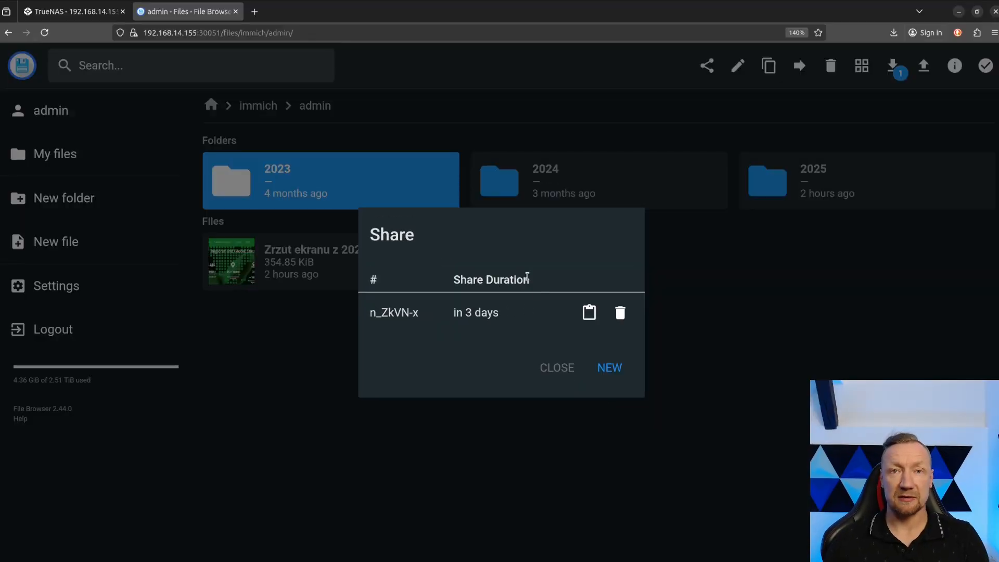
click(592, 320)
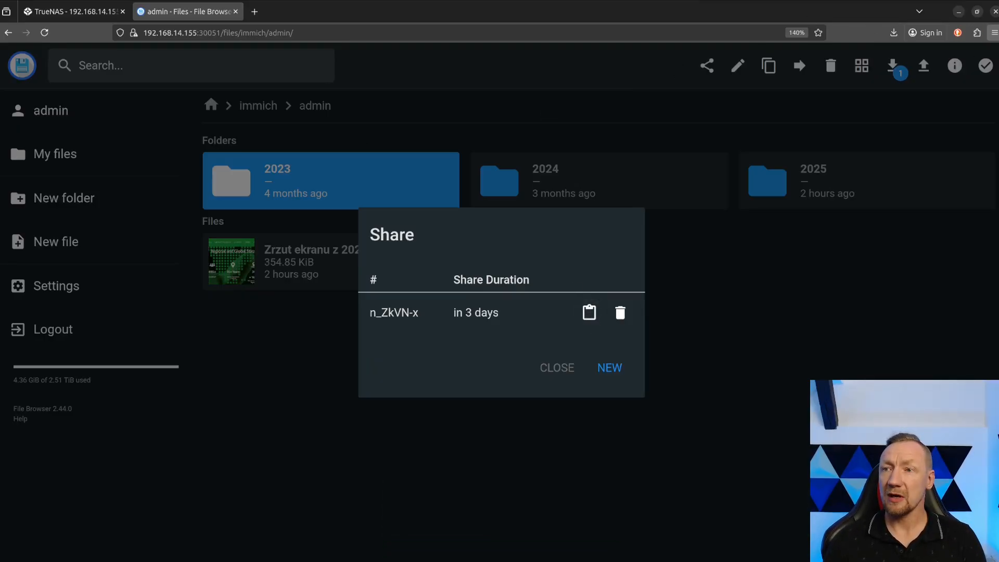
Open the copied share link in a private browser window.
click(994, 33)
click(894, 107)
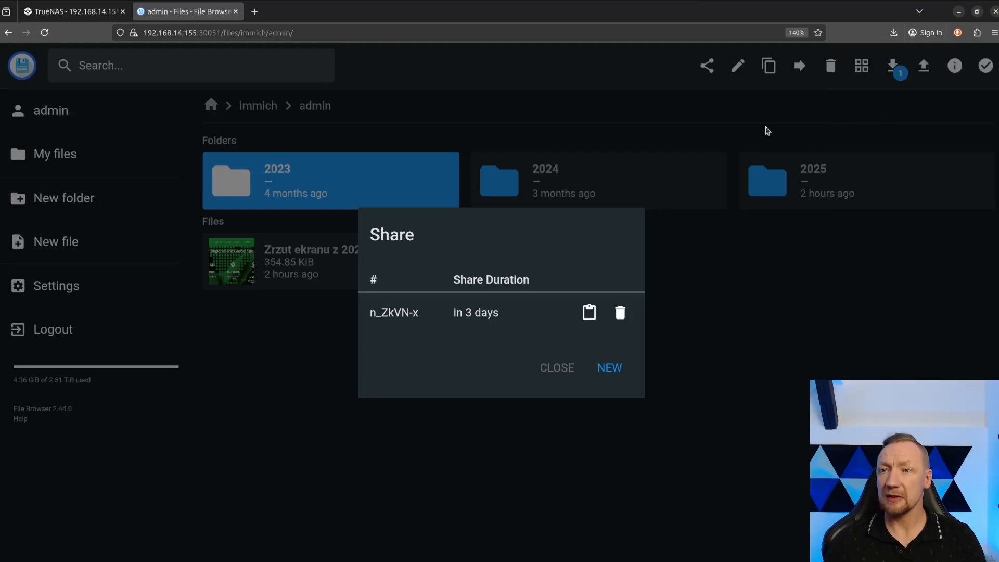
key(ctrl+v)
key(Return)
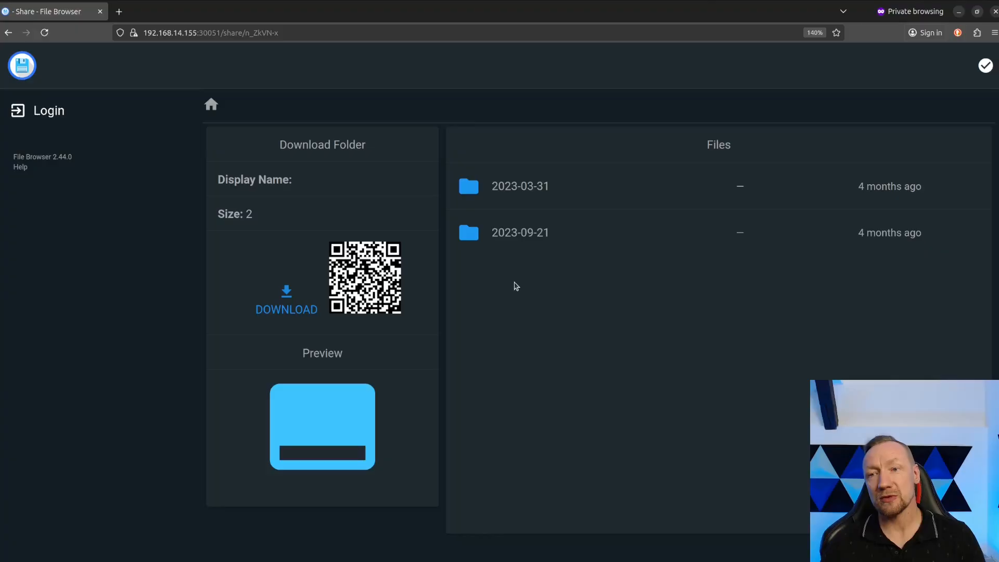
Check the 2023-03-31 folder in the share, then close the private window and the Share dialog.
click(528, 185)
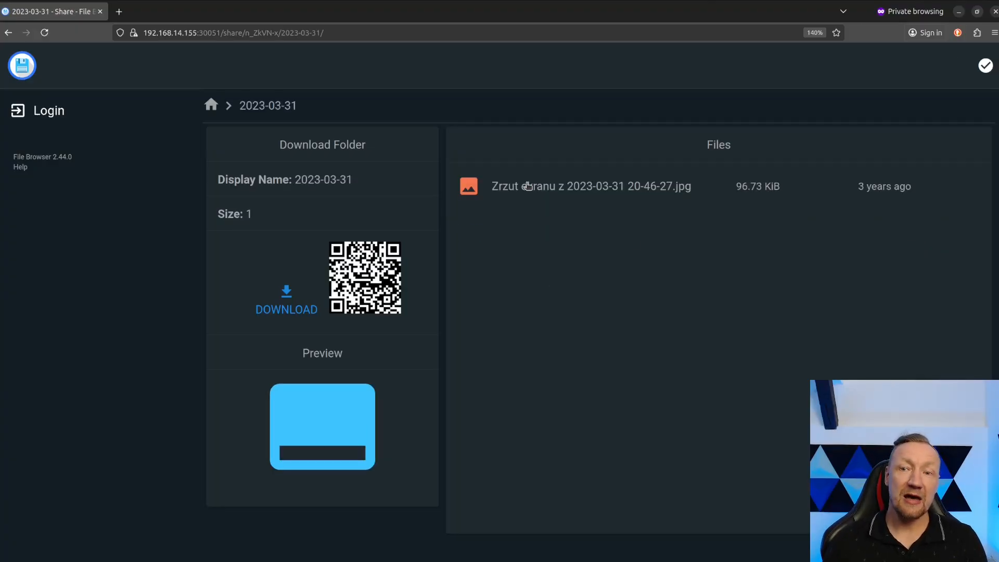
click(211, 108)
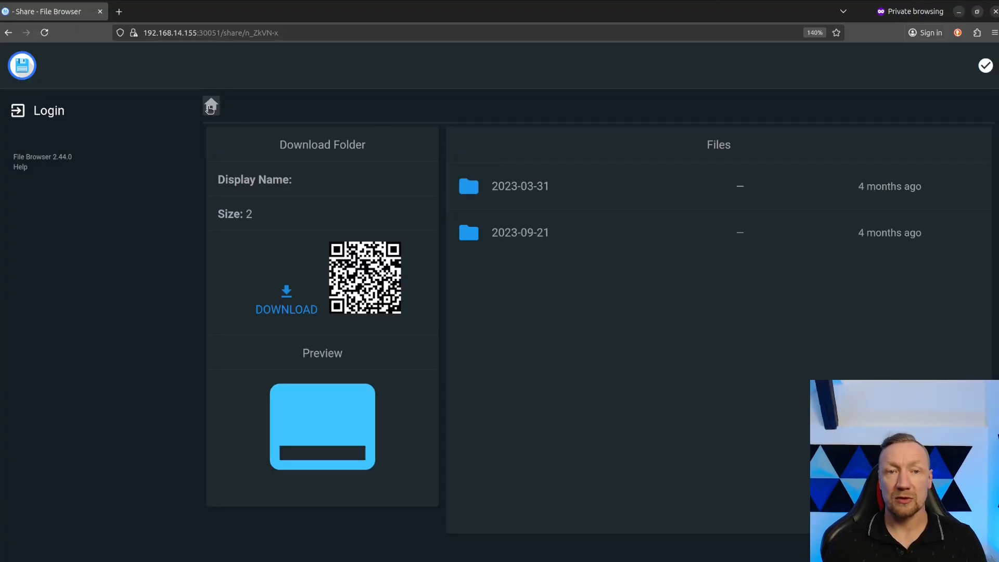
click(100, 11)
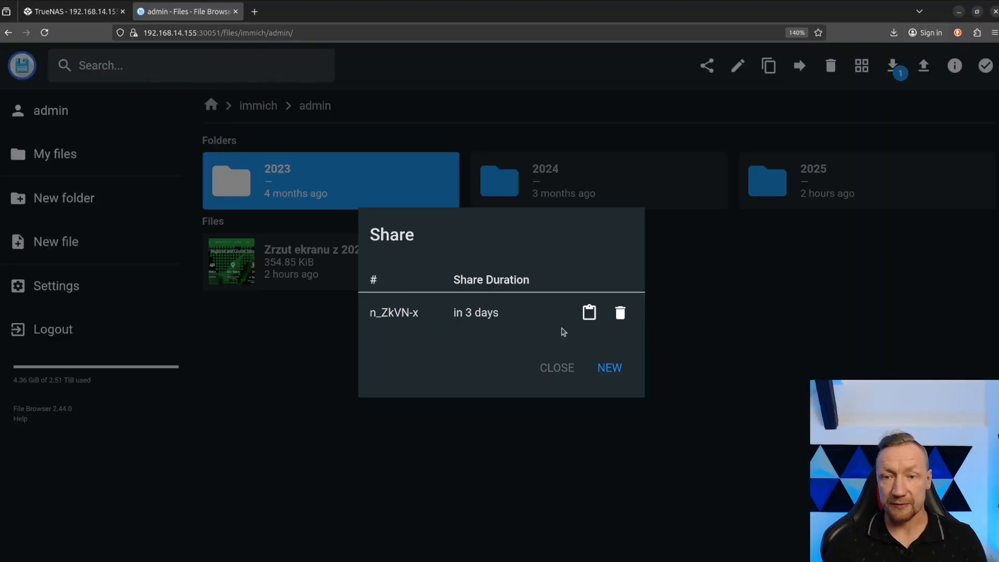
click(560, 371)
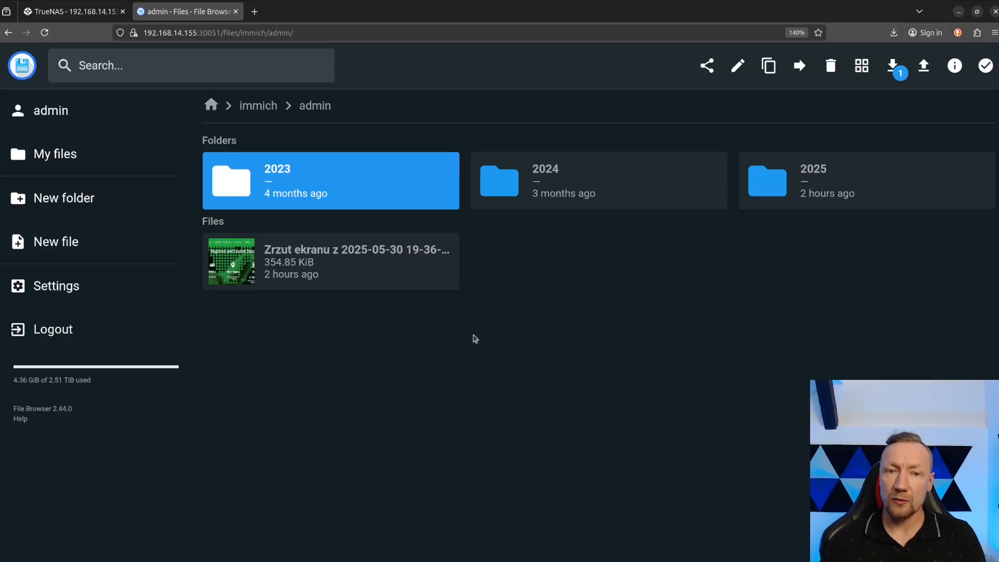
View the rename, copy and download format options for the 2023 folder without applying any of them.
click(735, 72)
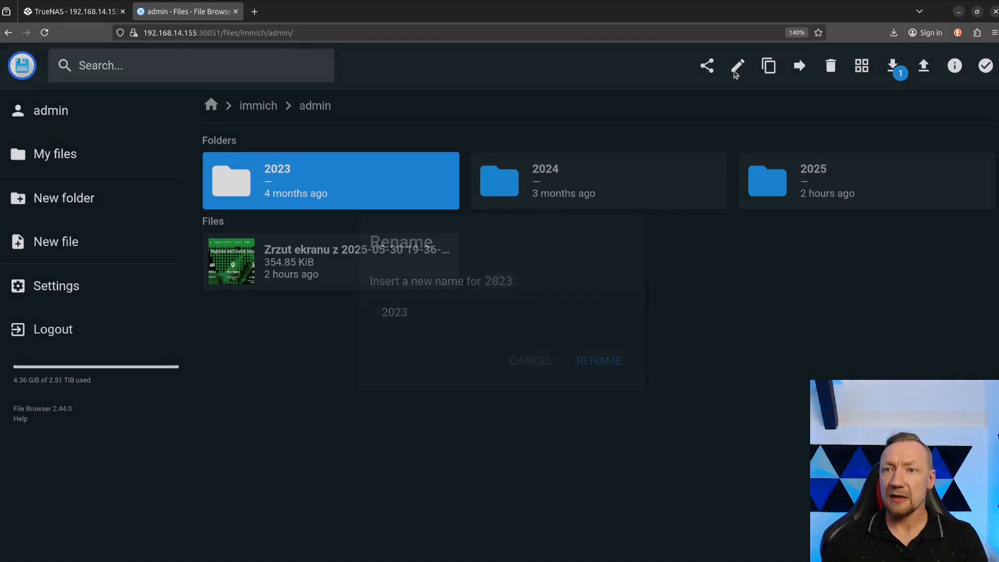
click(768, 66)
click(769, 66)
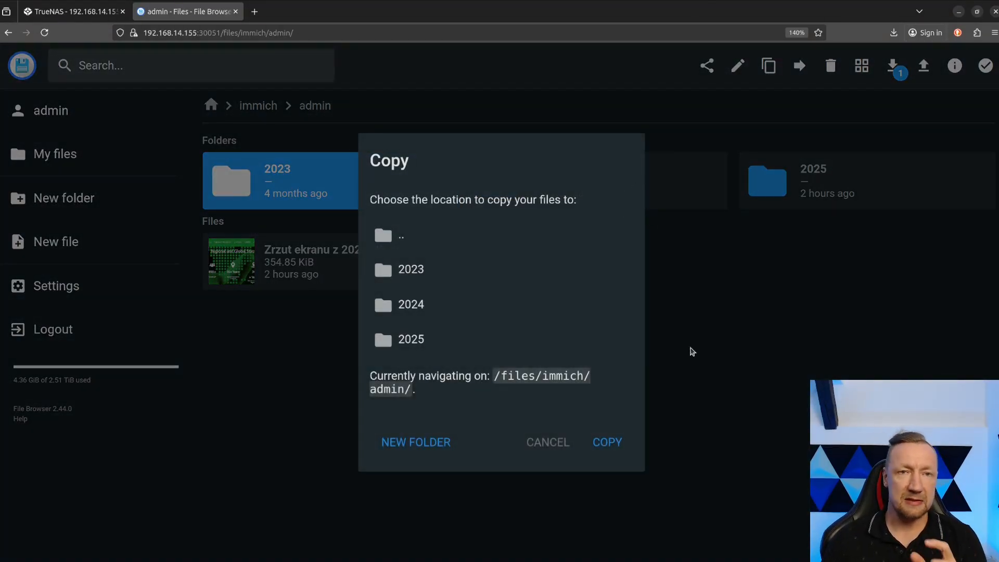
click(551, 442)
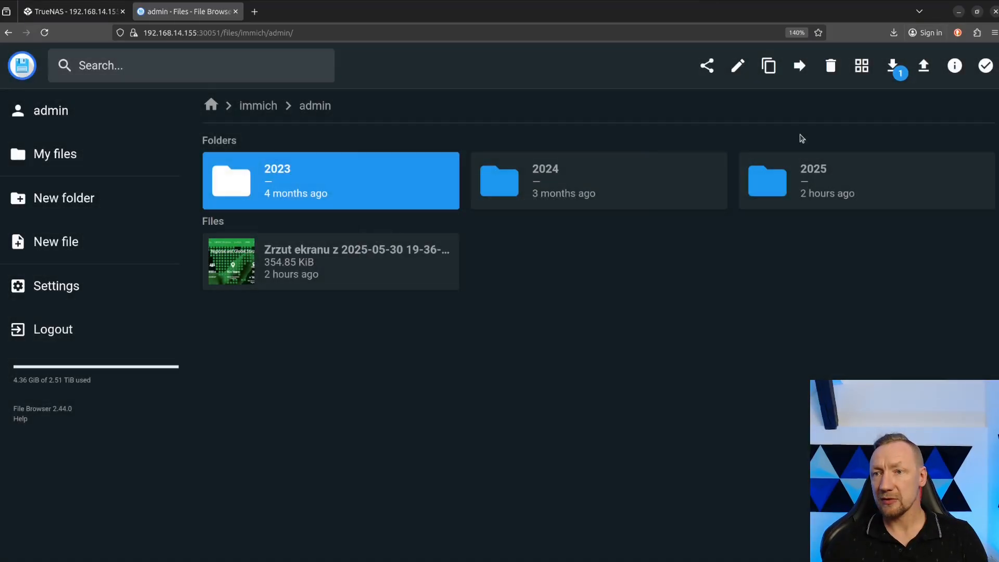
click(894, 65)
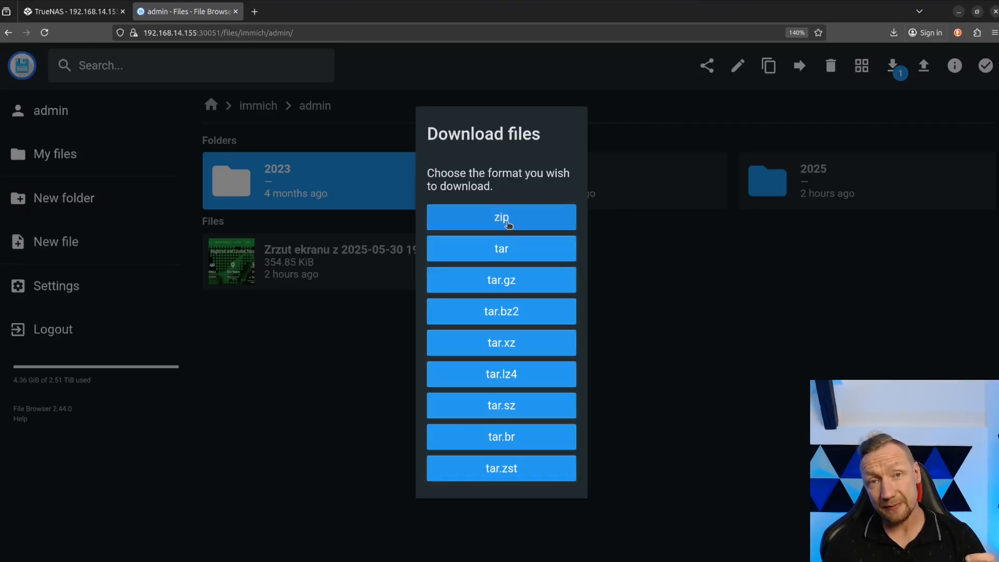
click(707, 283)
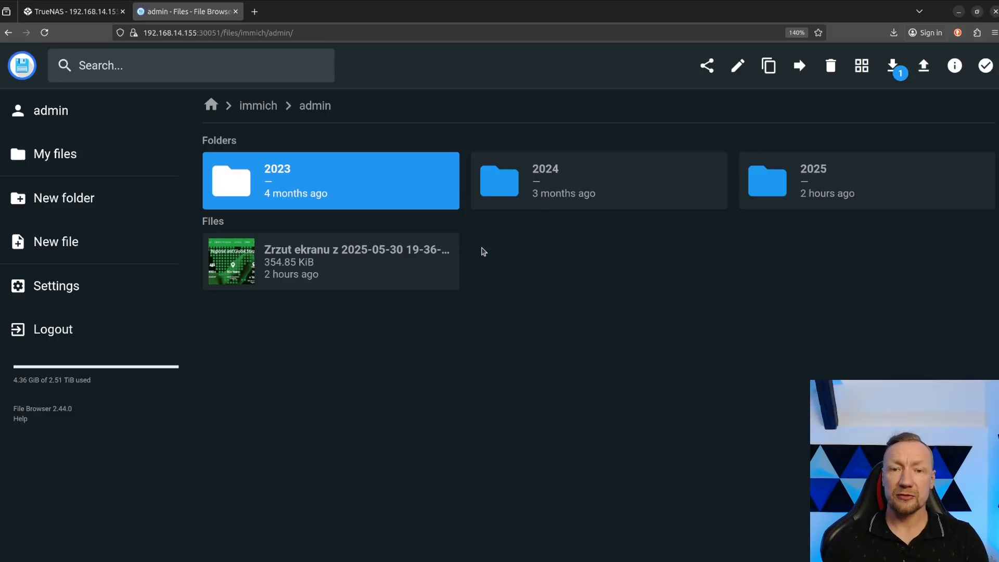
View the file information of the 2025-05-30 screenshot in the admin folder, revealing its MD5, SHA1, SHA256 and SHA512 hashes.
click(434, 255)
click(954, 66)
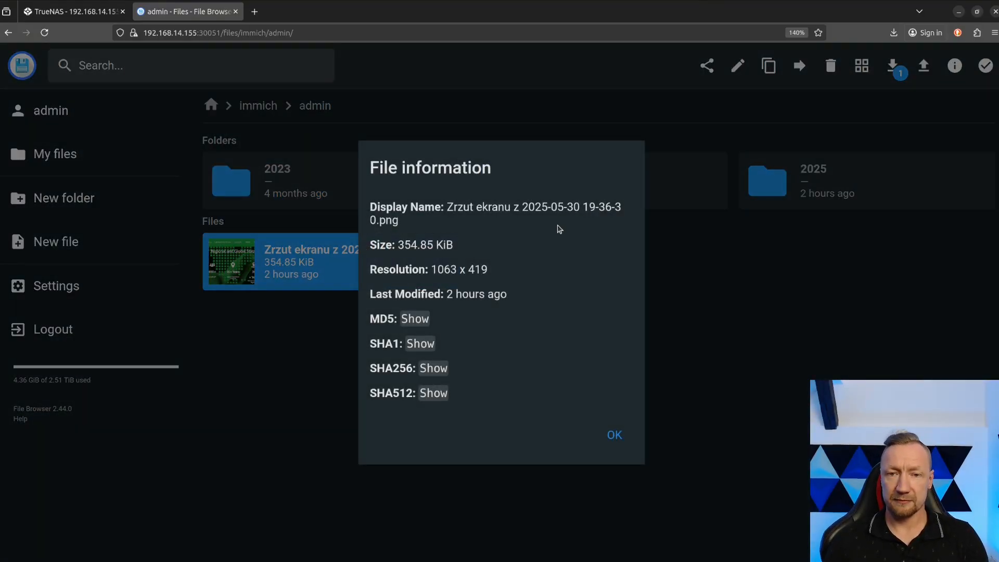
click(416, 318)
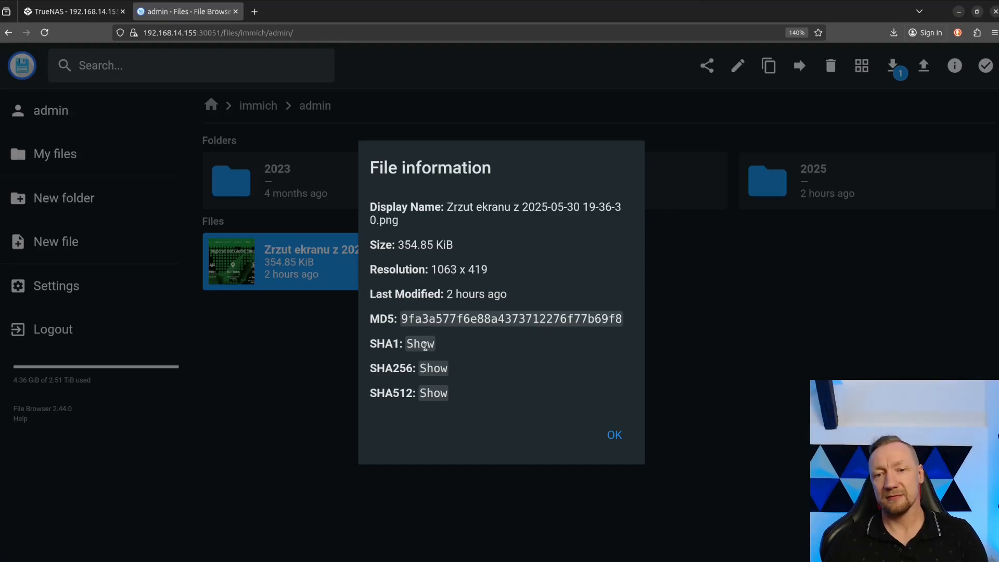
click(421, 343)
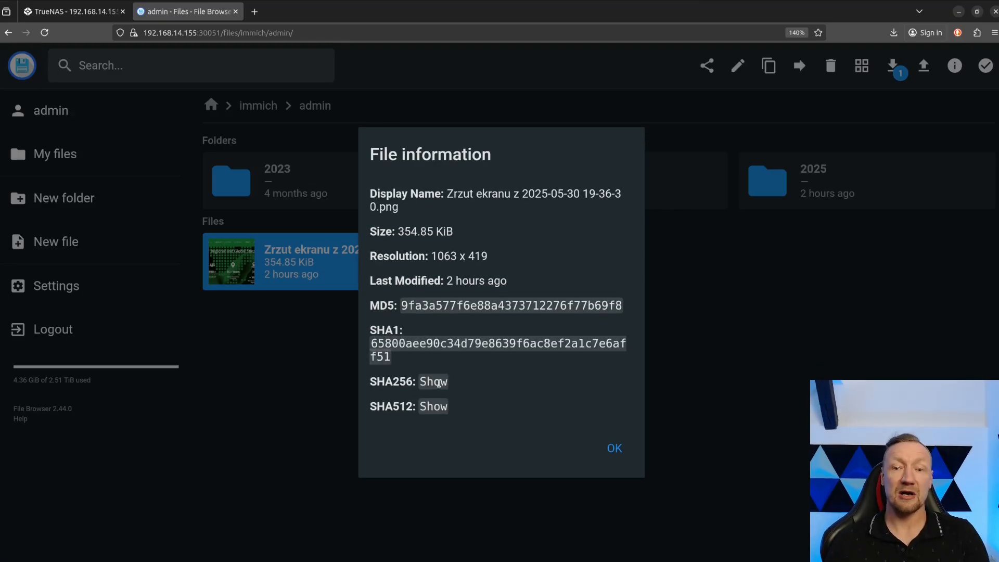
click(438, 383)
click(441, 415)
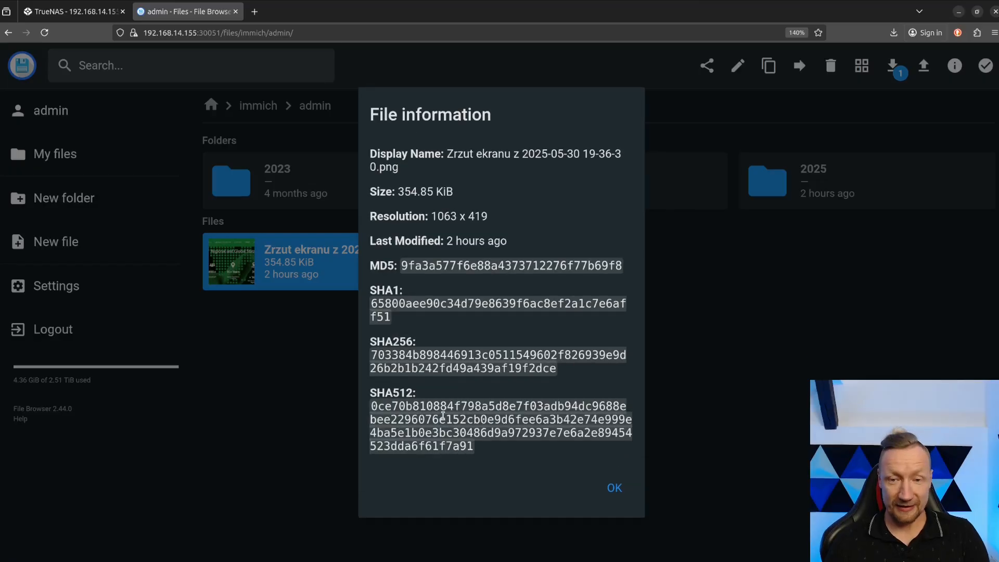
click(613, 489)
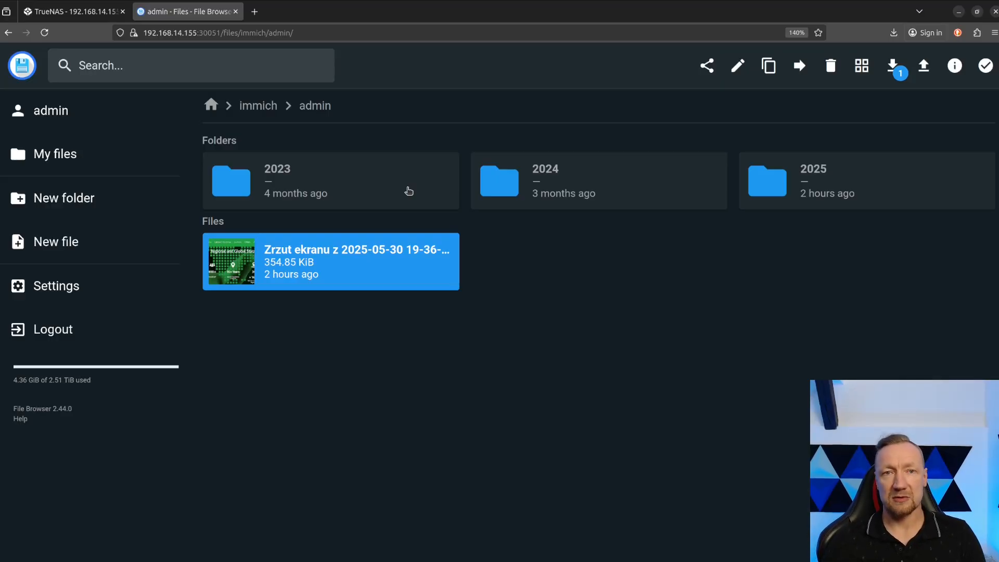
Start a new File Browser user with the username user1 and enter the account password.
click(112, 123)
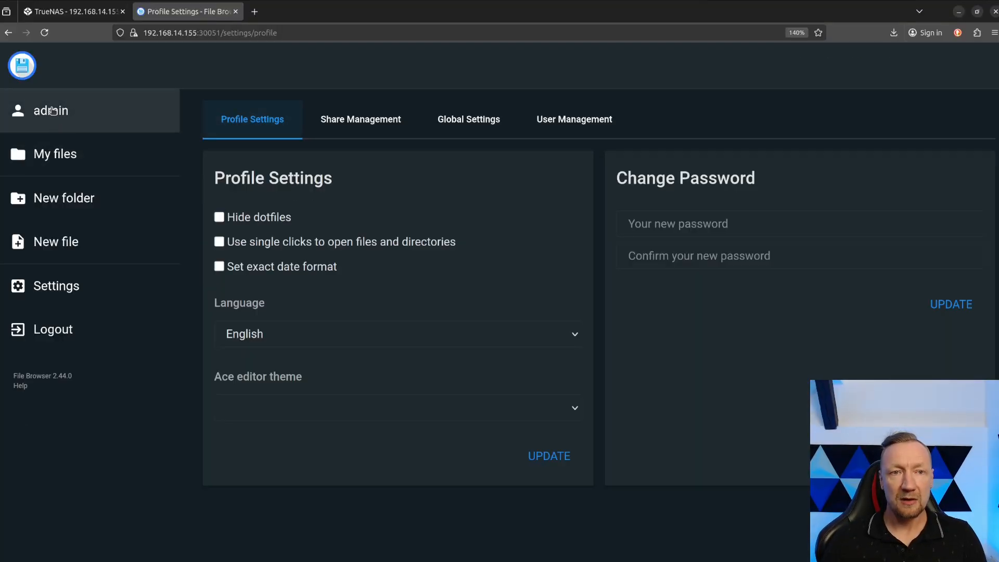
click(594, 131)
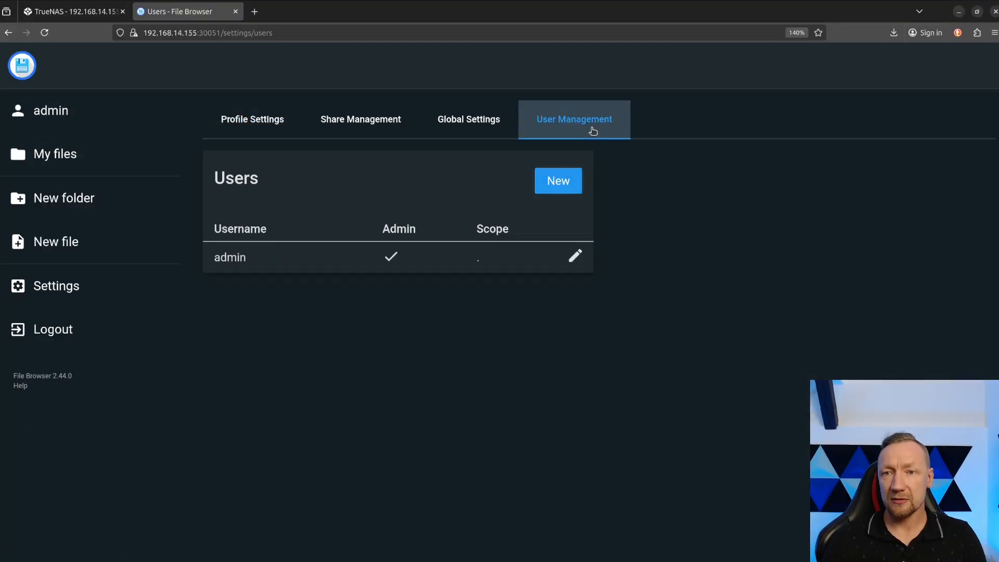
click(558, 181)
click(255, 247)
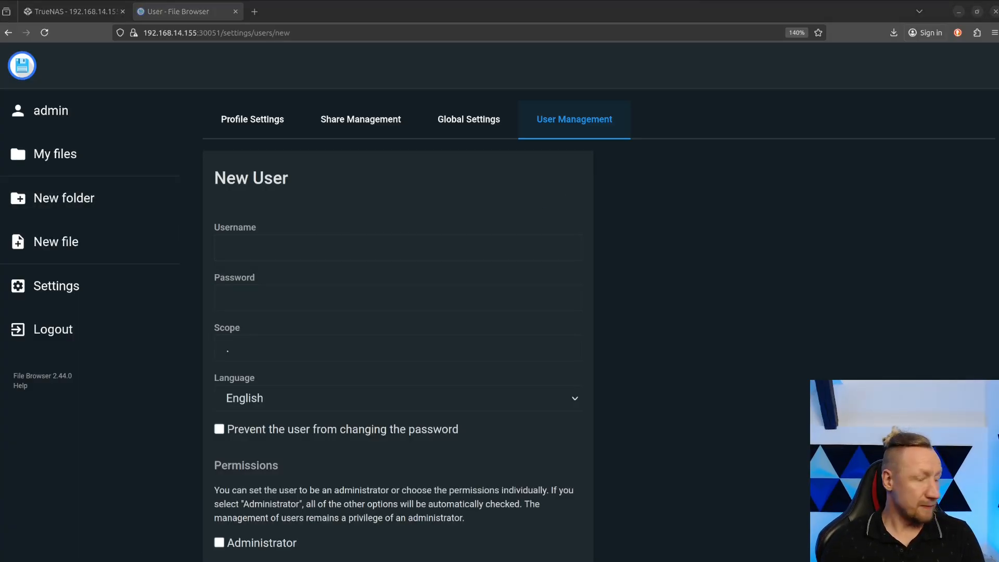
click(275, 241)
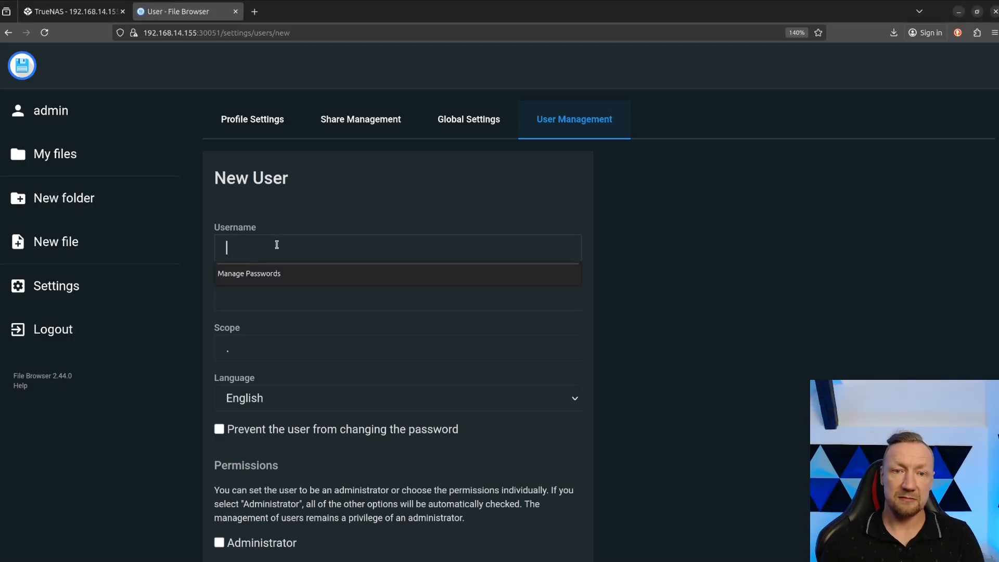
text(user1)
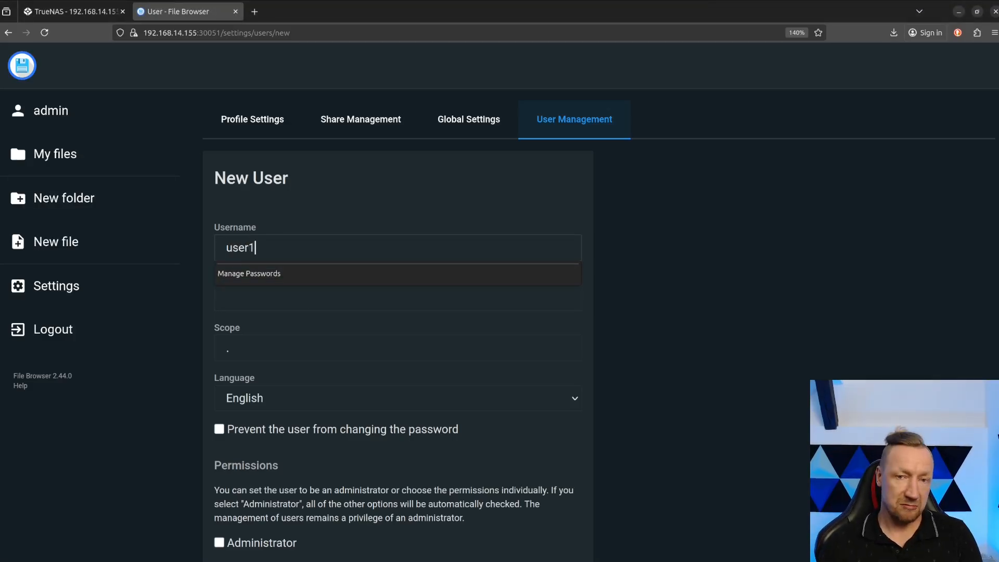
click(258, 300)
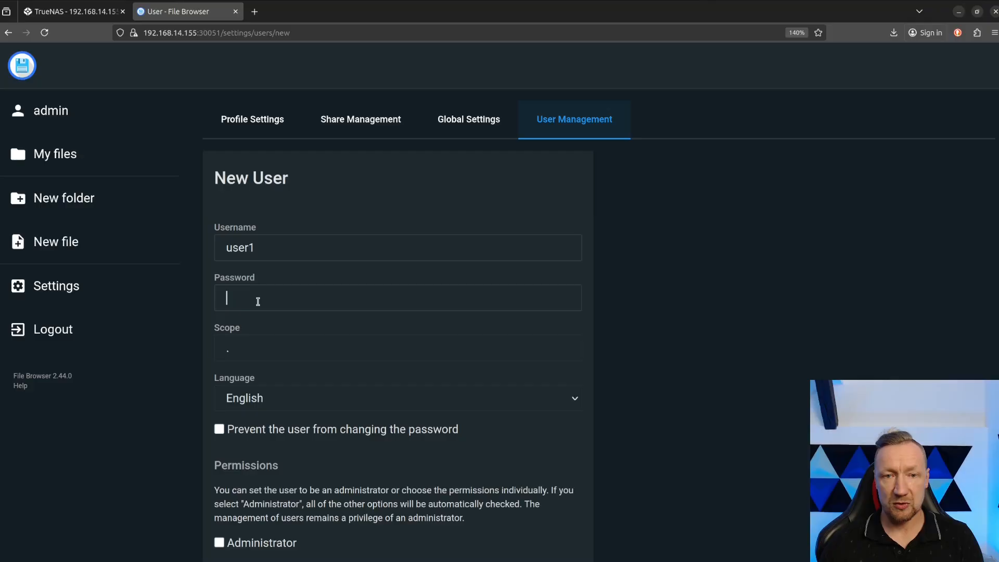
key(ctrl+v)
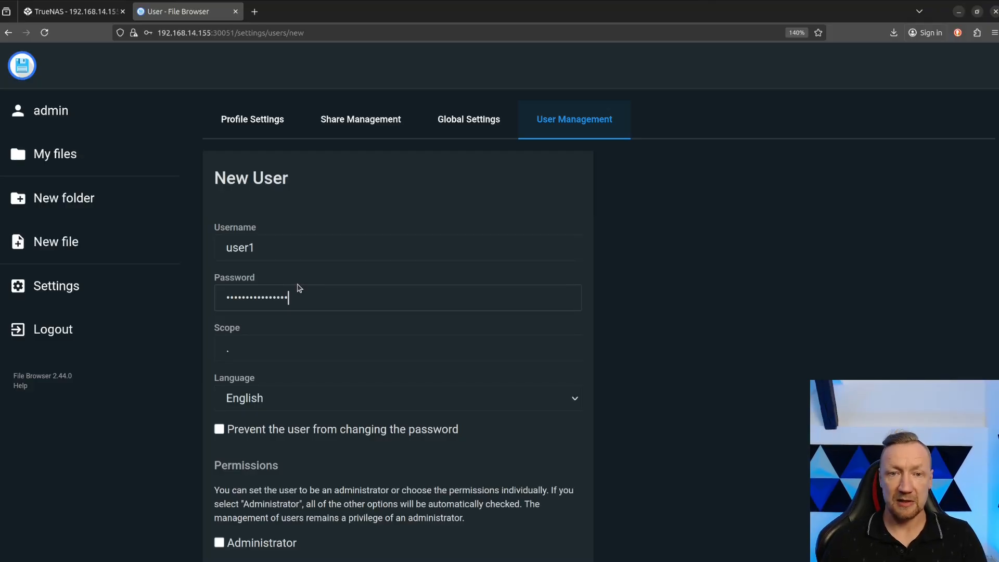
Set the new user's scope to /immich.
click(244, 349)
key(BackSpace)
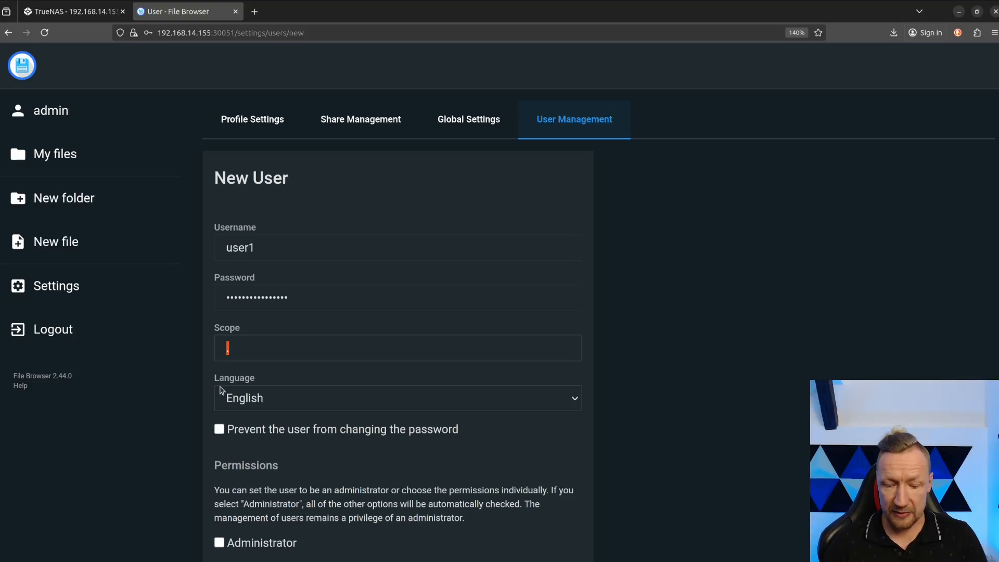
text(/immih)
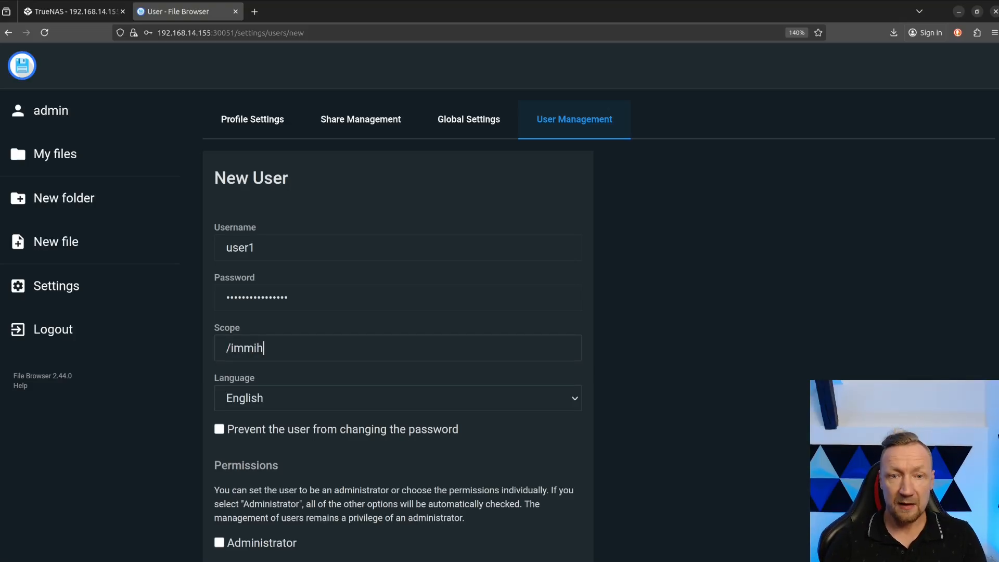
key(BackSpace)
key(BackSpace)
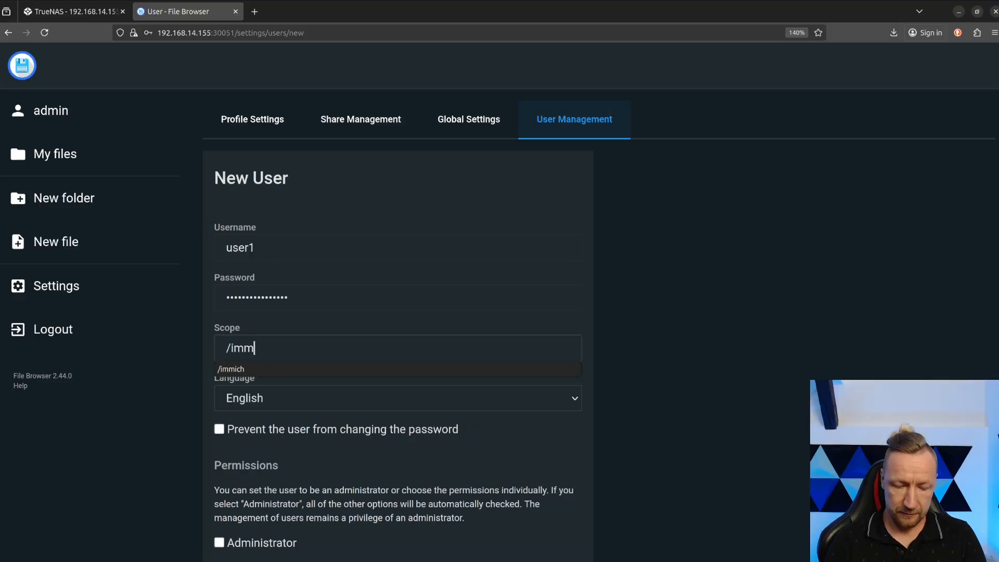
text(ich)
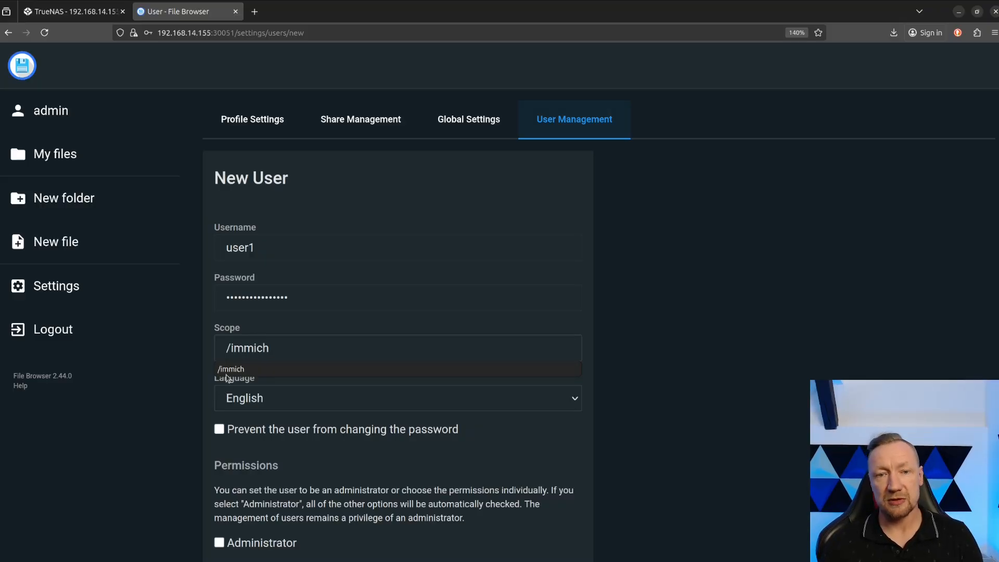
click(277, 353)
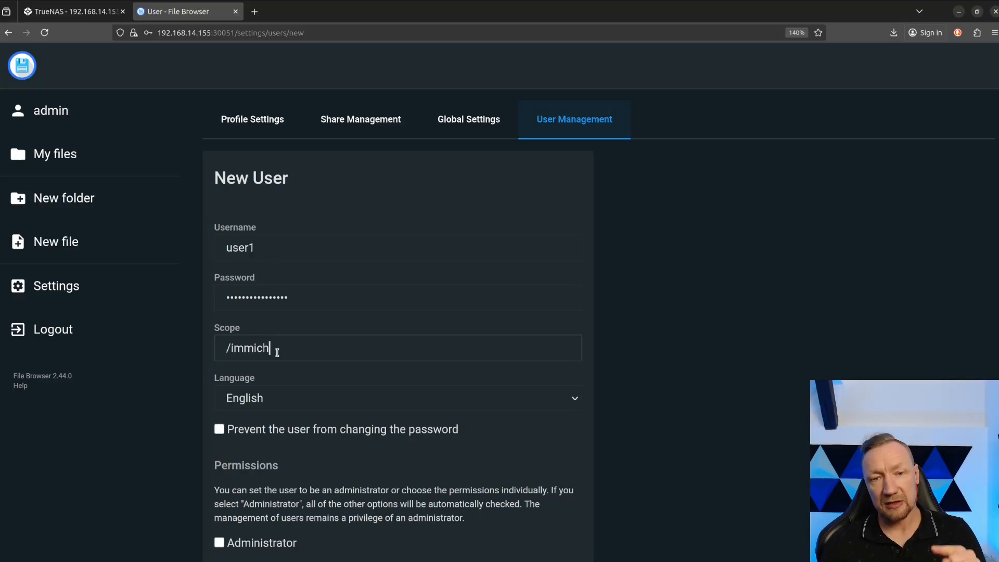
Review the new user's permissions and save the user with the default ones, without storing the password in the browser.
scroll(328, 407, down, 5)
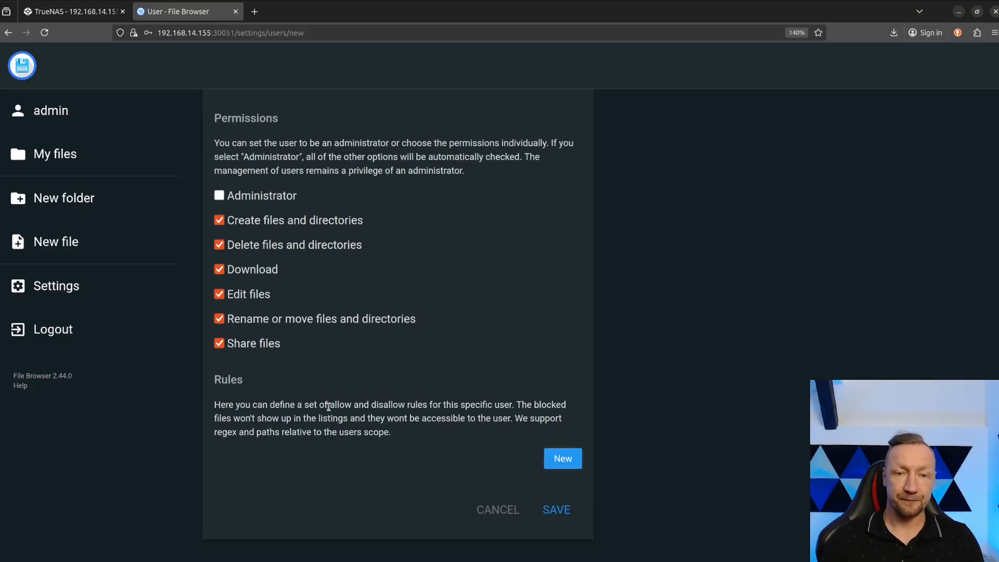
scroll(428, 327, up, 5)
scroll(499, 455, down, 4)
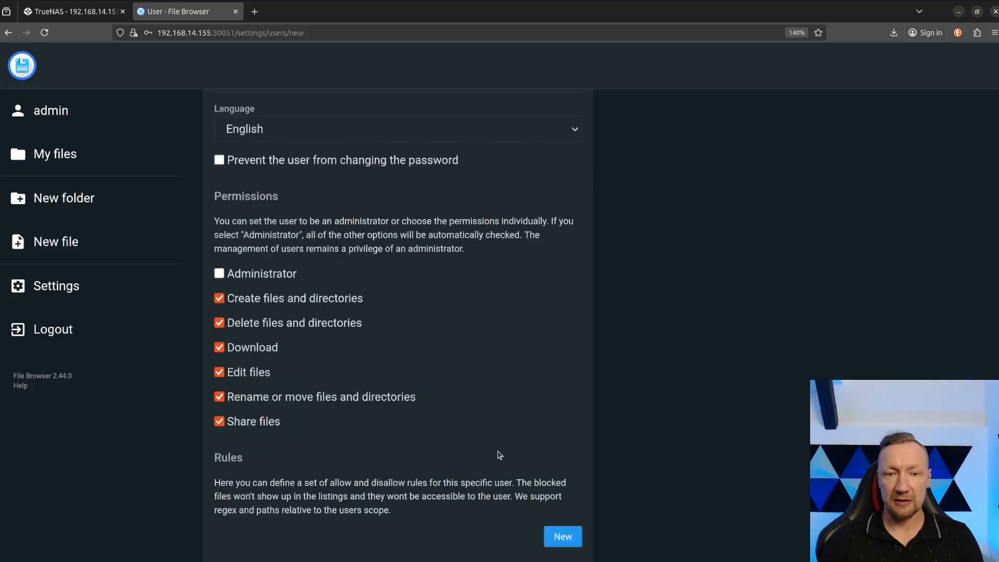
scroll(499, 455, down, 2)
click(565, 512)
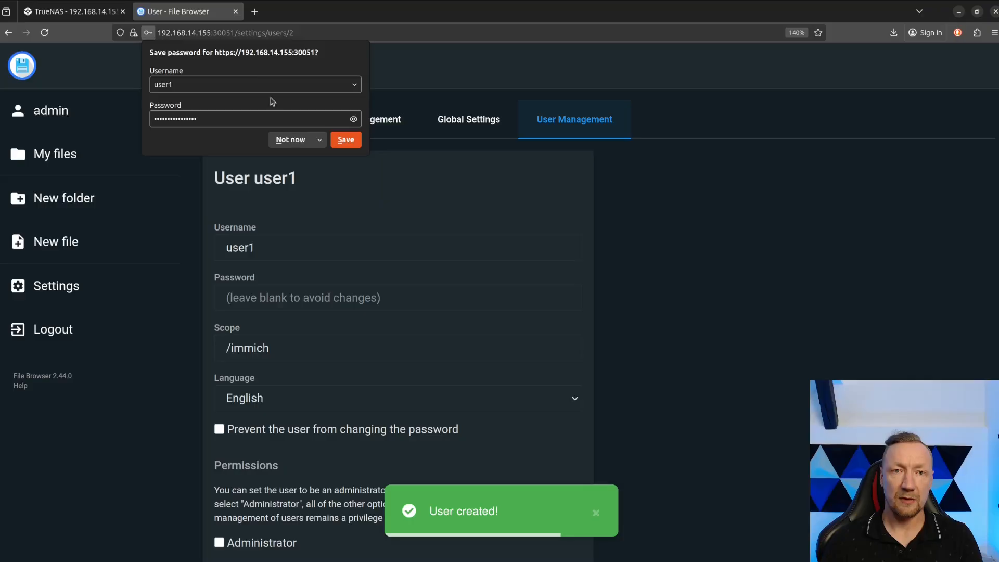
click(296, 20)
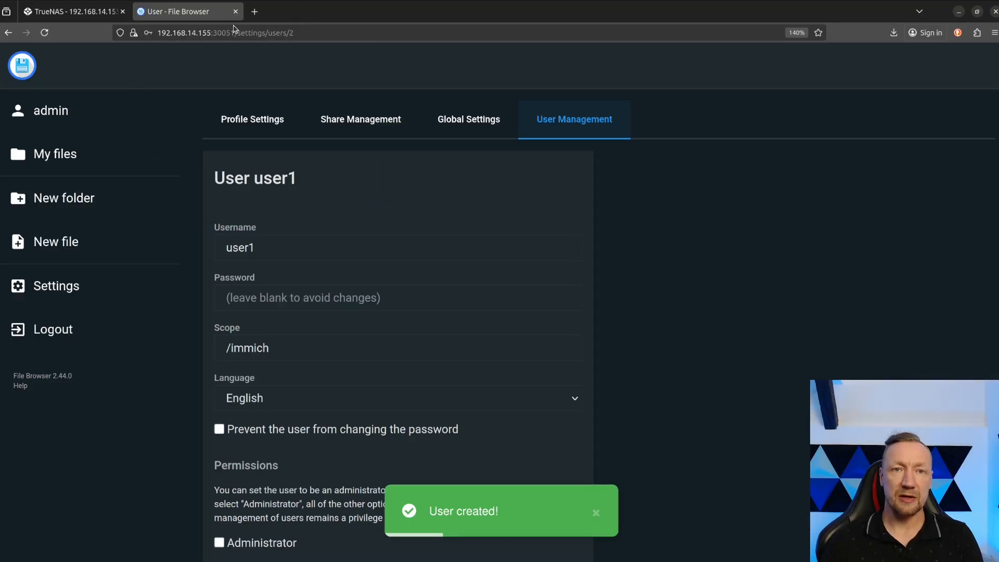
double_click(221, 32)
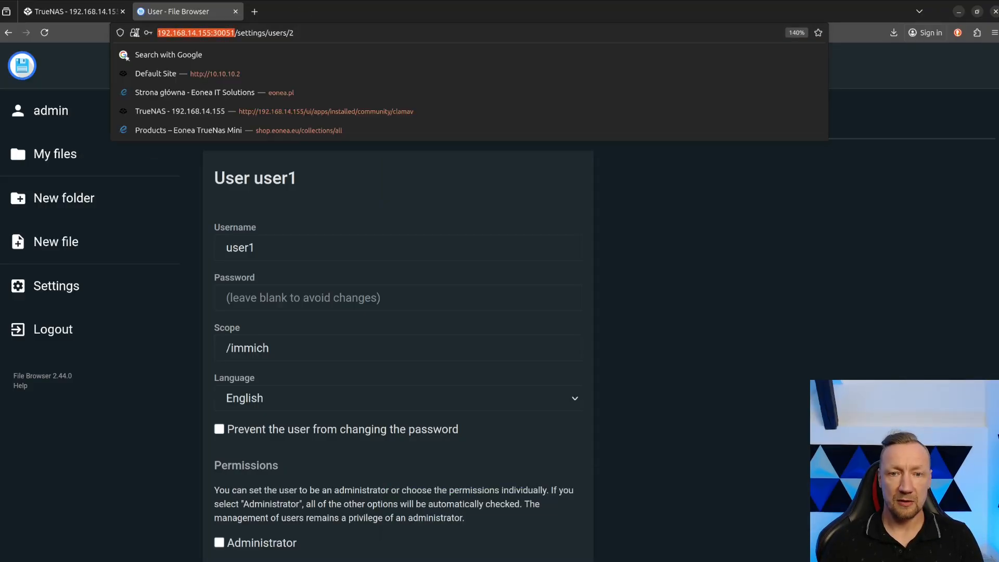
drag(136, 32, 135, 33)
key(ctrl+c)
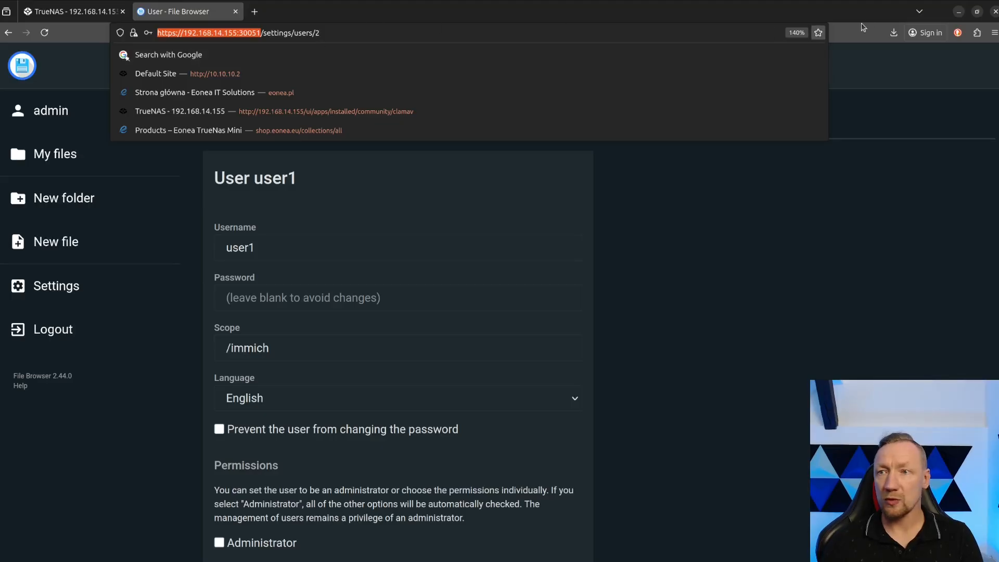
key(Escape)
click(994, 32)
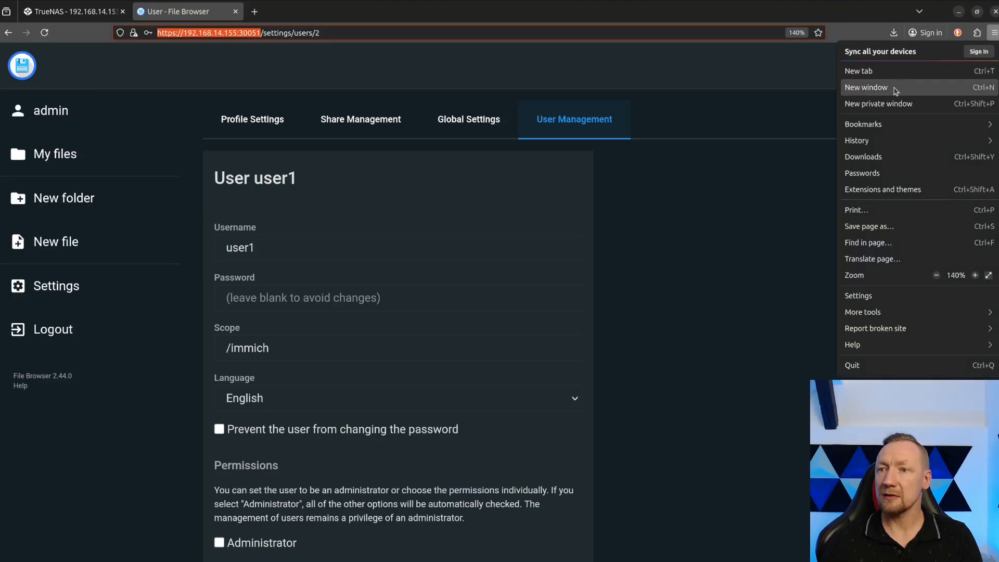
click(892, 106)
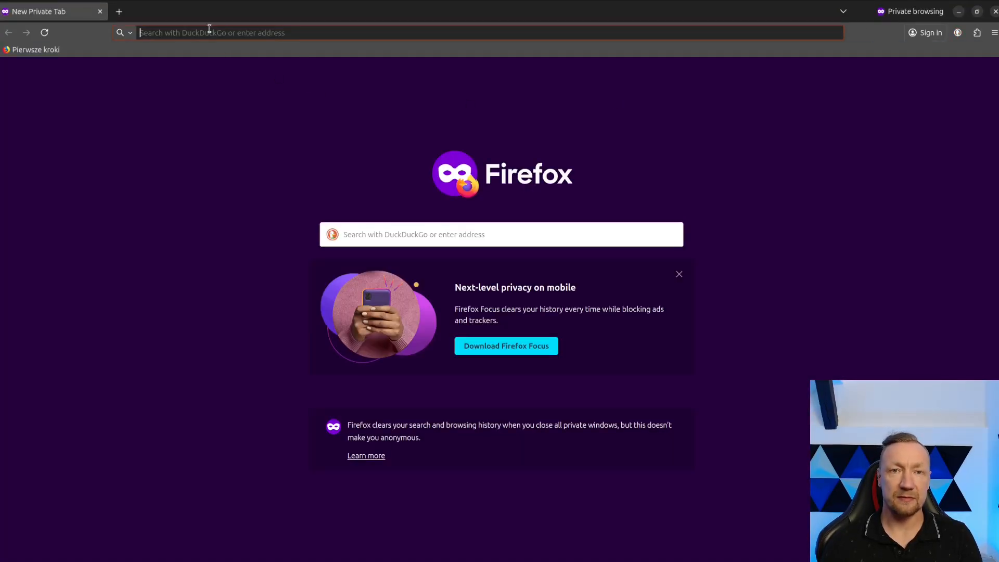
click(209, 31)
key(ctrl+v)
key(Return)
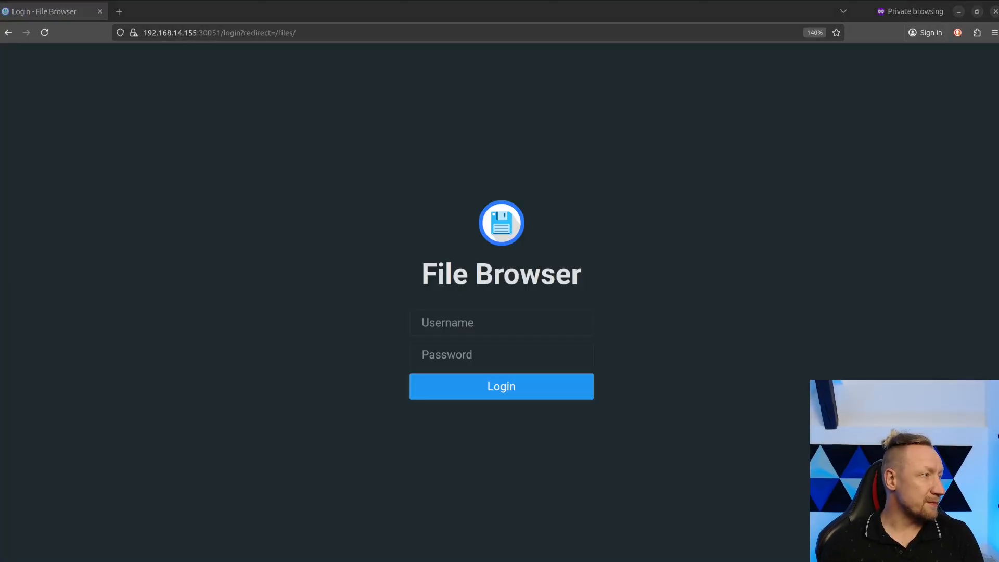
Log in to File Browser as user1 with the account password.
click(486, 322)
text(user1)
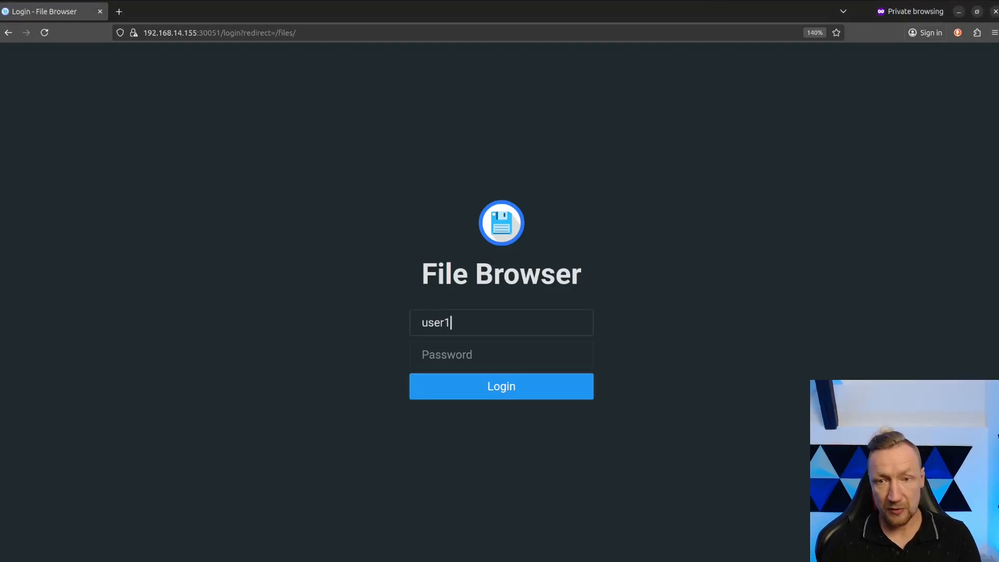
key(Tab)
key(ctrl+v)
click(531, 383)
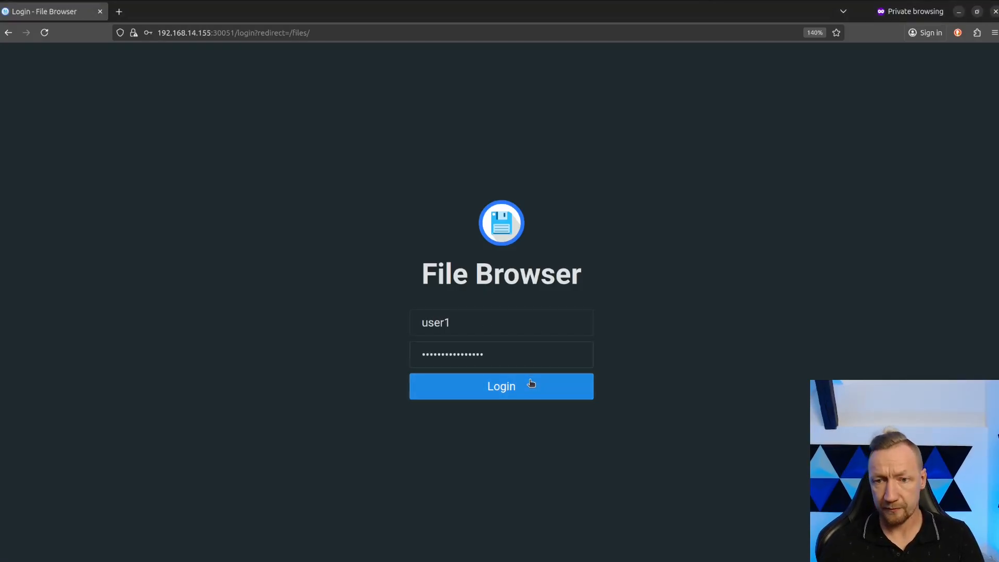
Compare user1's root files with the immich folder in the admin session and close user1's private window.
double_click(264, 25)
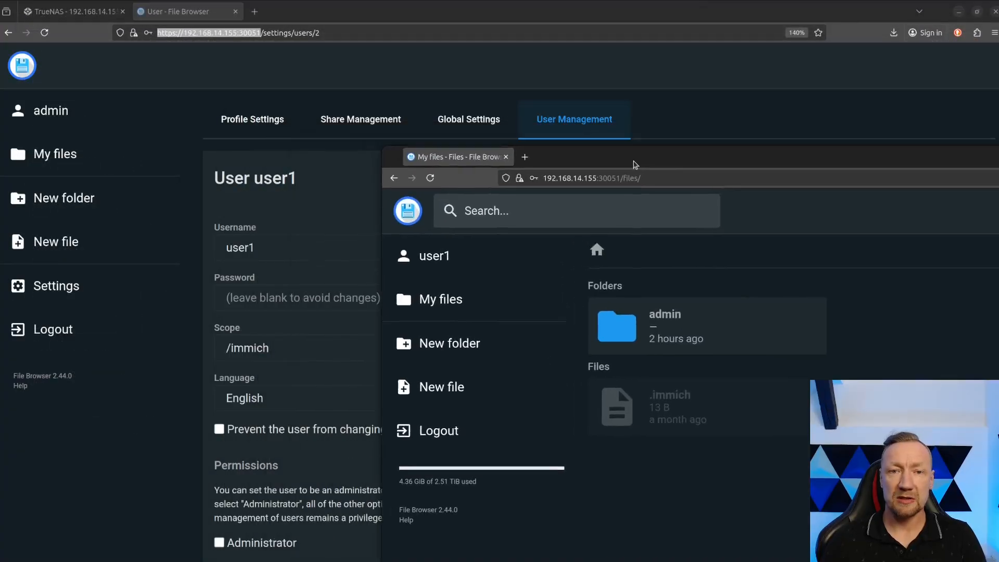
click(49, 111)
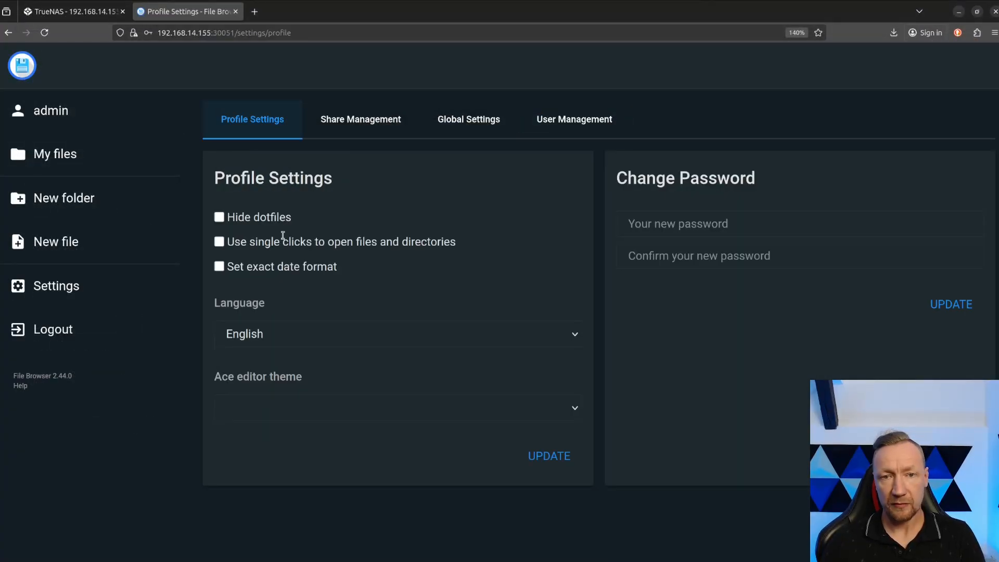
click(47, 155)
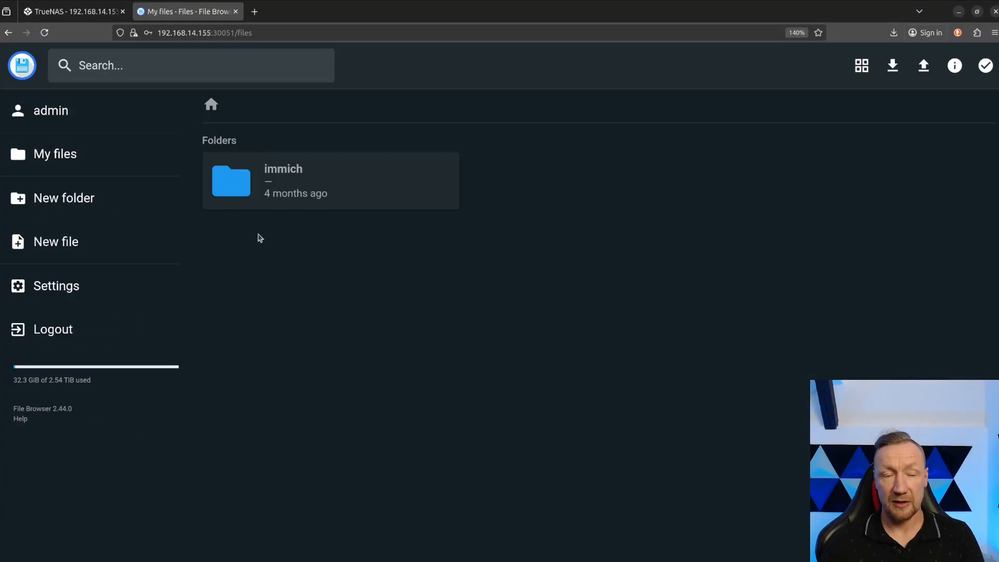
double_click(298, 179)
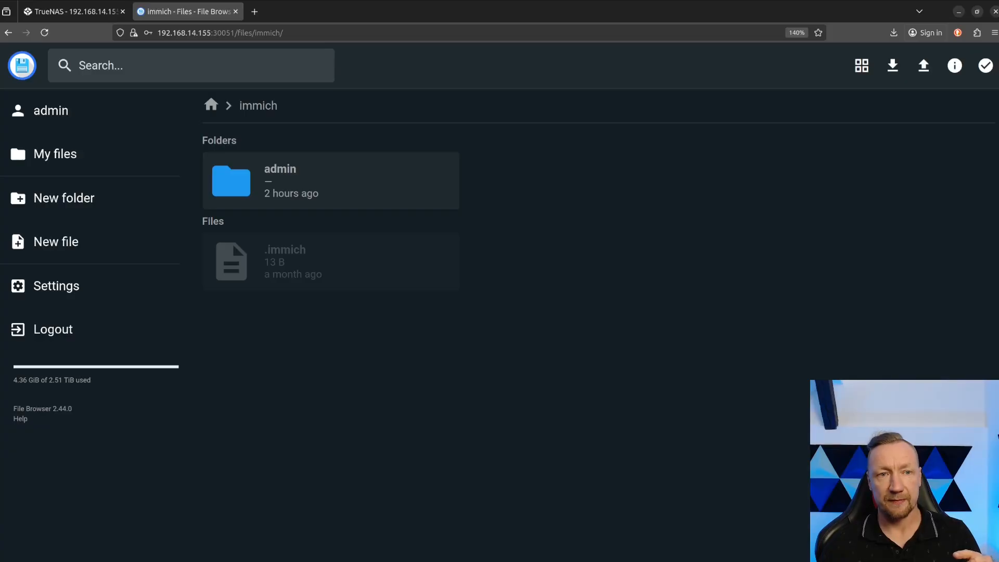
key(super)
click(430, 387)
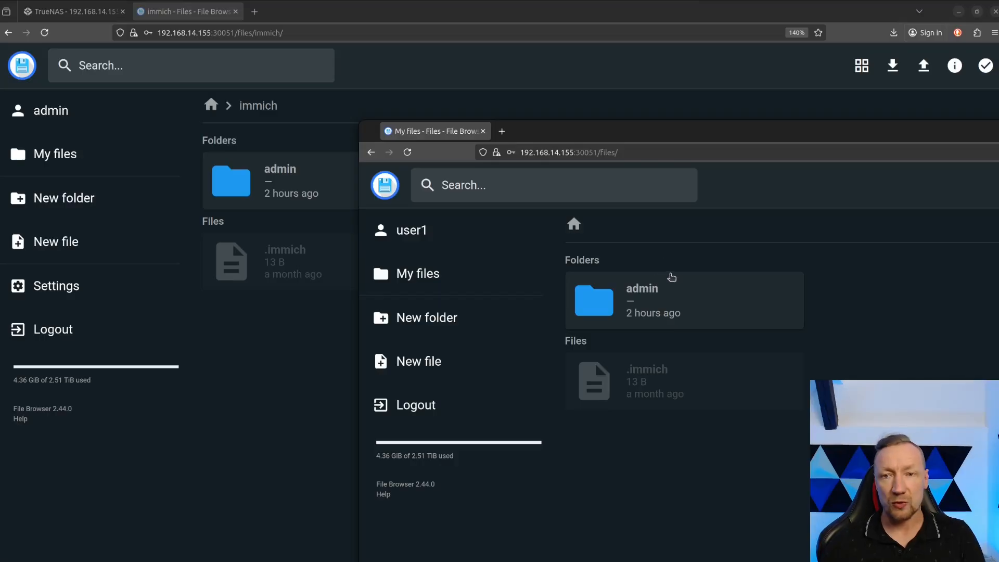
click(483, 131)
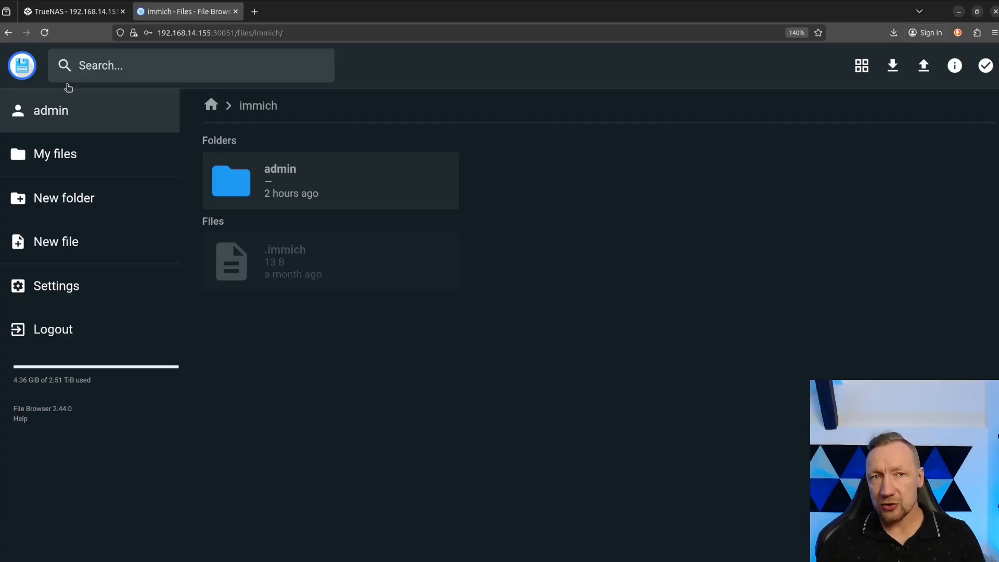
Switch to TrueNAS, open the filebrowser app's configuration for editing and go to its additional storage settings.
click(42, 20)
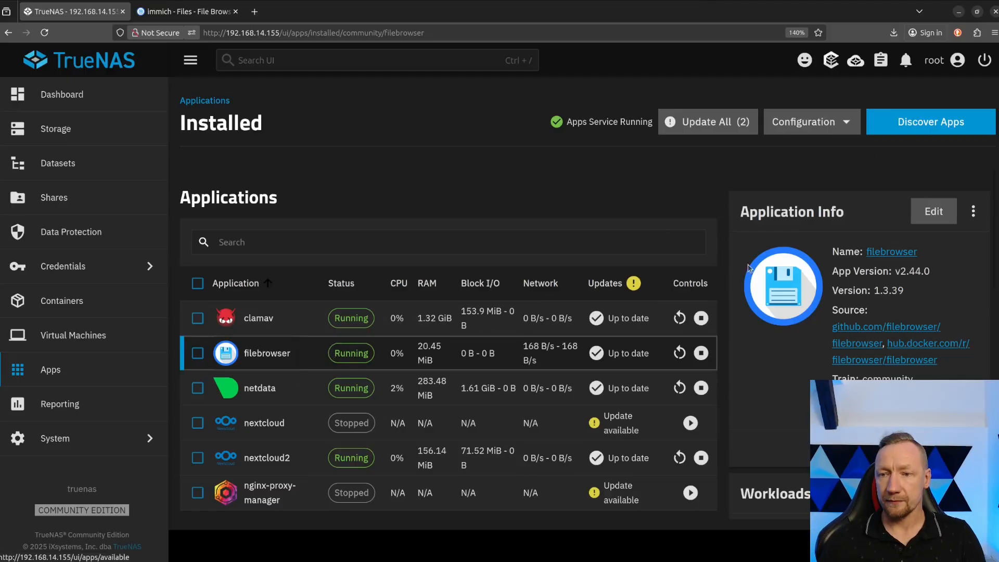
click(933, 210)
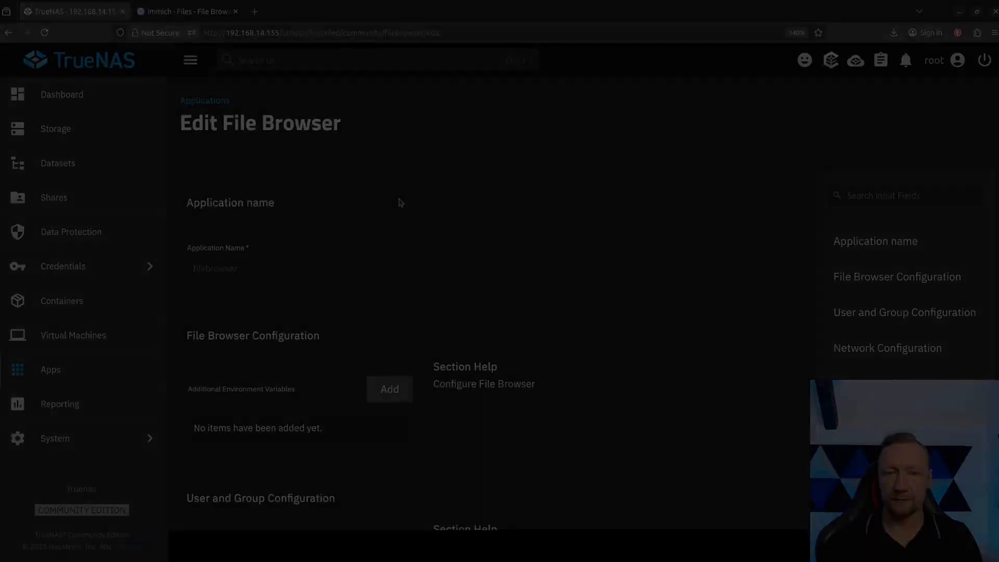
scroll(401, 202, down, 2)
scroll(401, 203, down, 12)
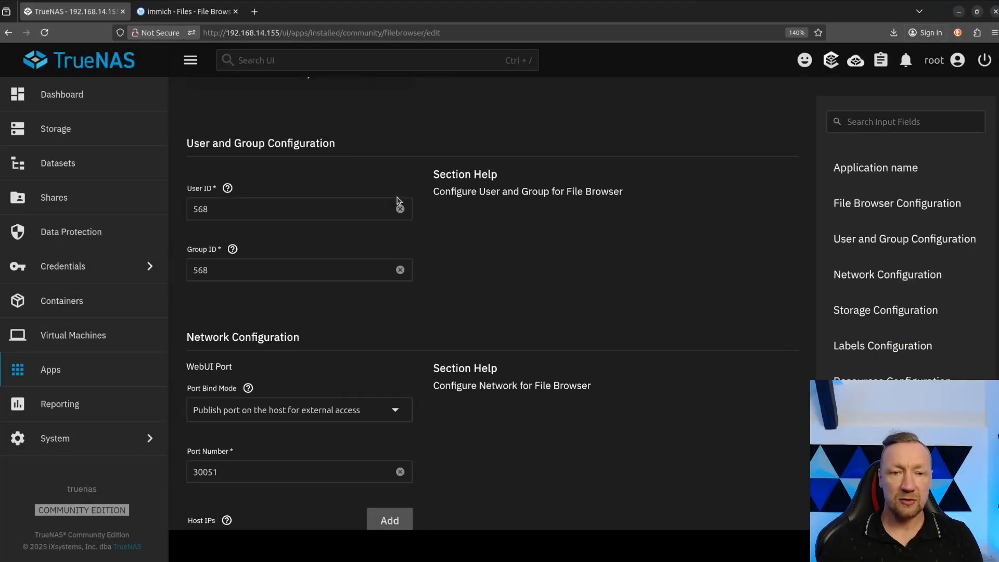
scroll(397, 201, down, 5)
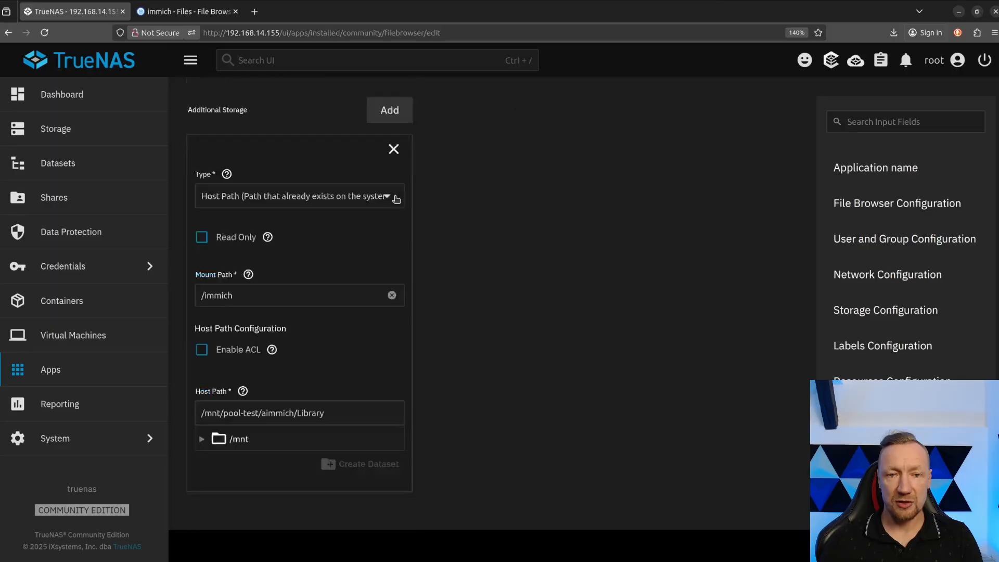
scroll(395, 198, up, 4)
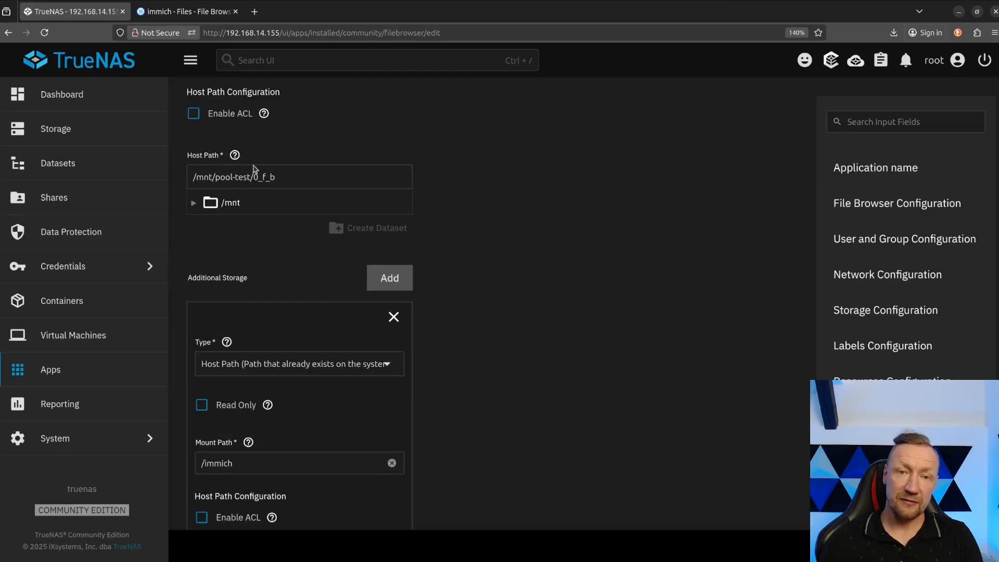
scroll(250, 294, down, 2)
scroll(312, 286, down, 4)
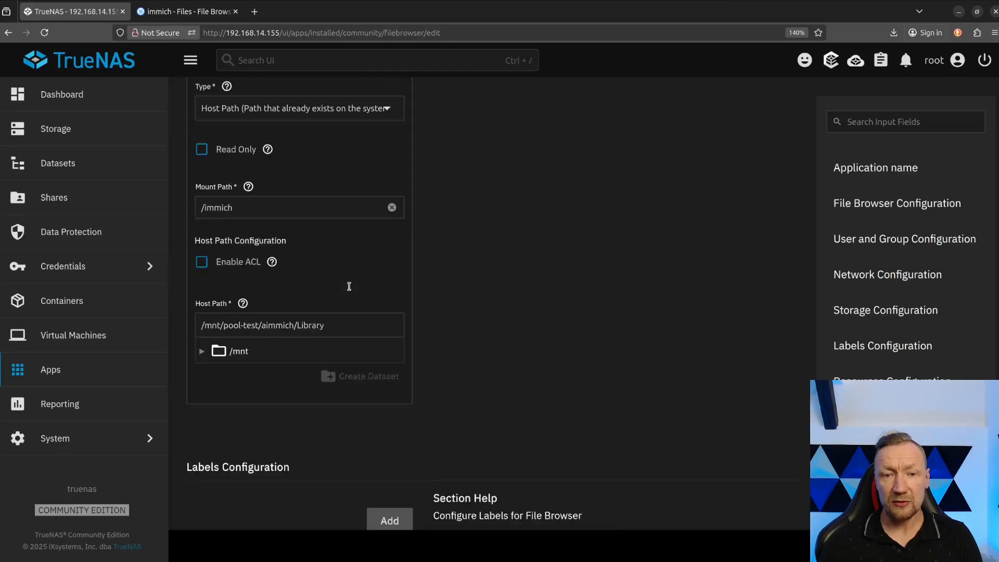
scroll(270, 267, up, 3)
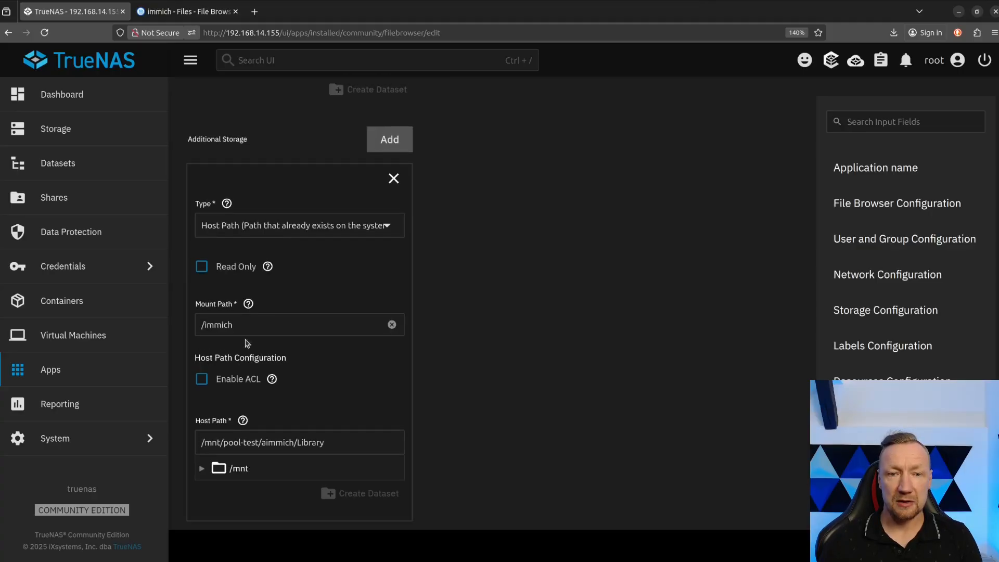
Add a second additional storage entry of type SMB/CIFS Share with the mount path /smb.
click(378, 145)
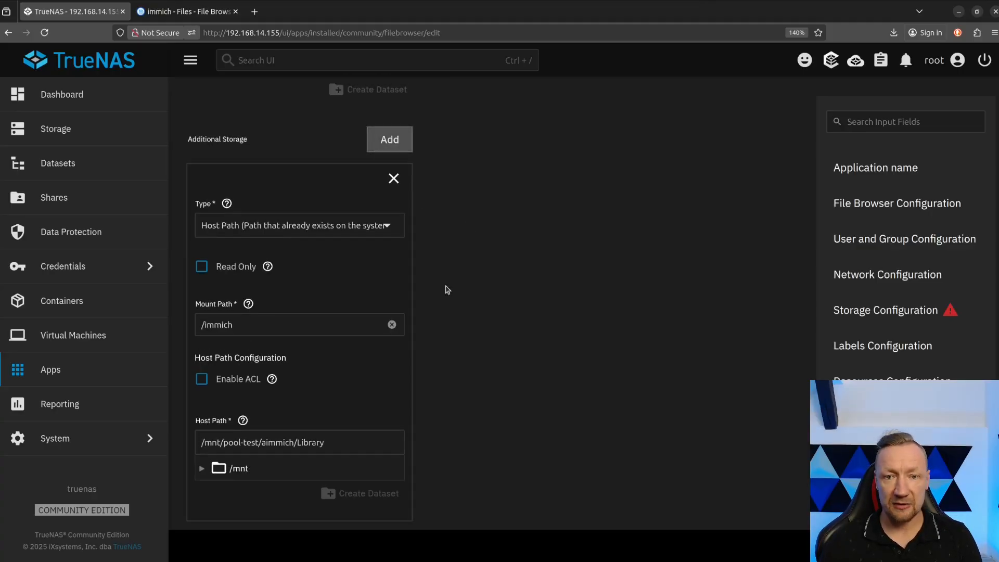
scroll(440, 298, down, 5)
click(290, 389)
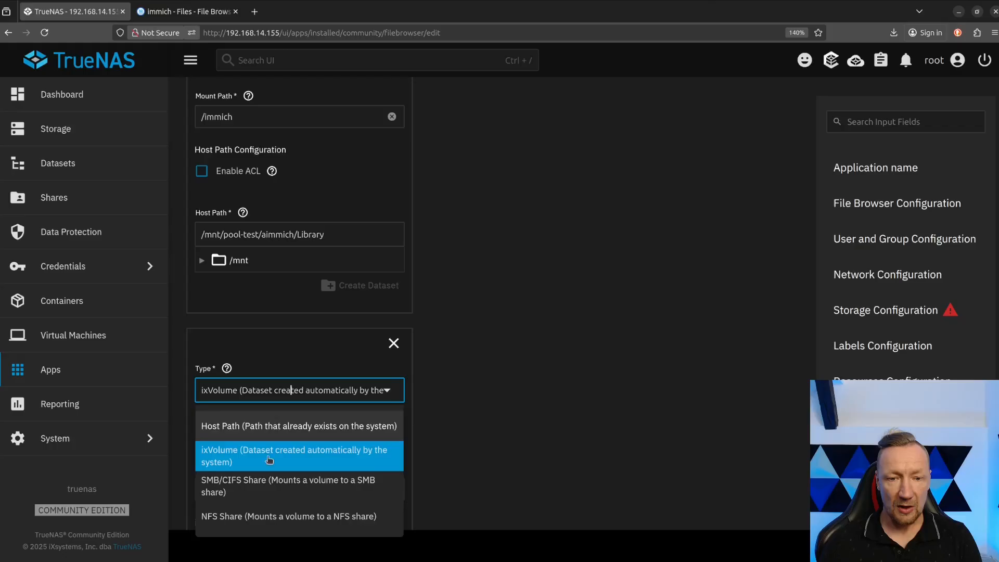
click(242, 486)
scroll(447, 419, down, 2)
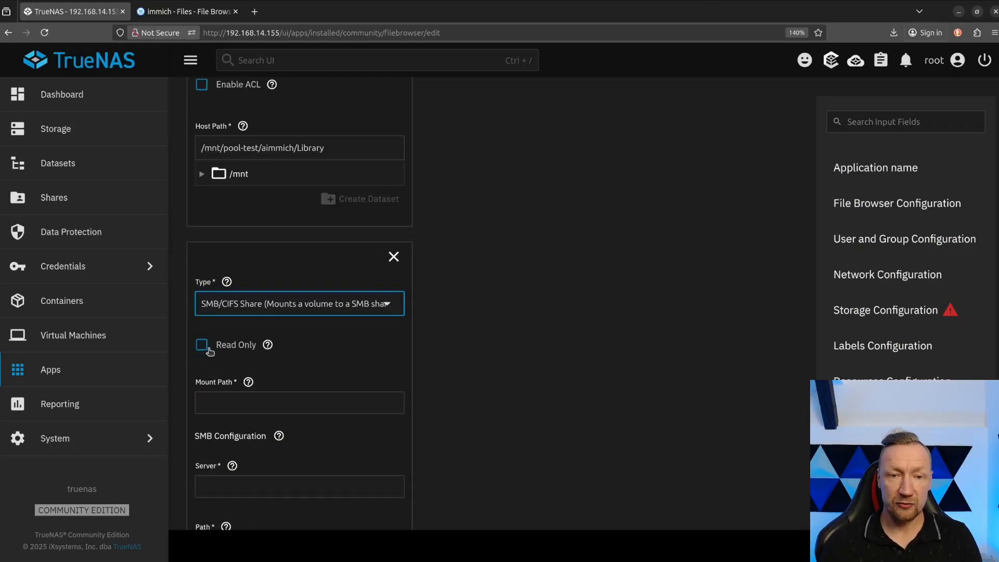
click(238, 400)
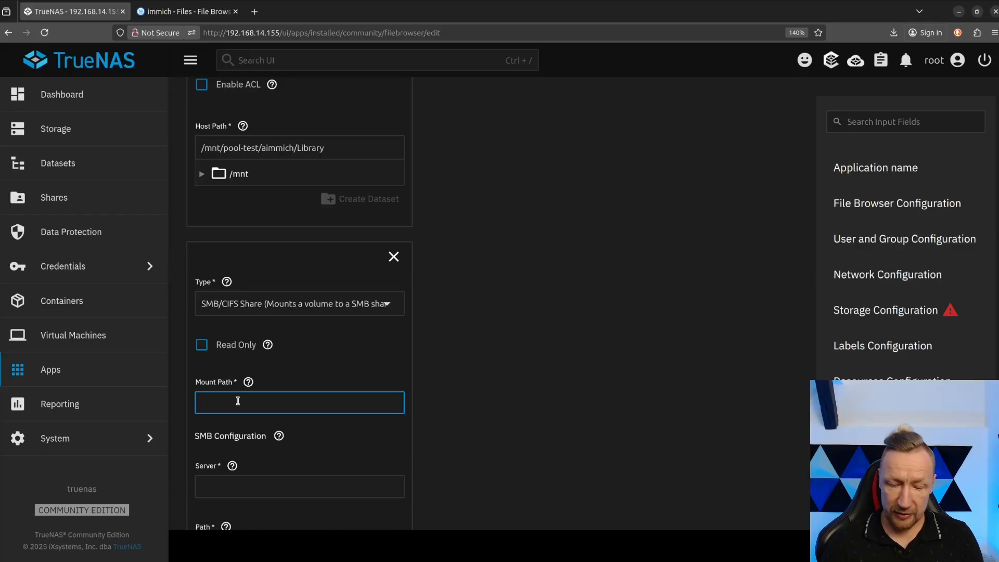
text(/smb)
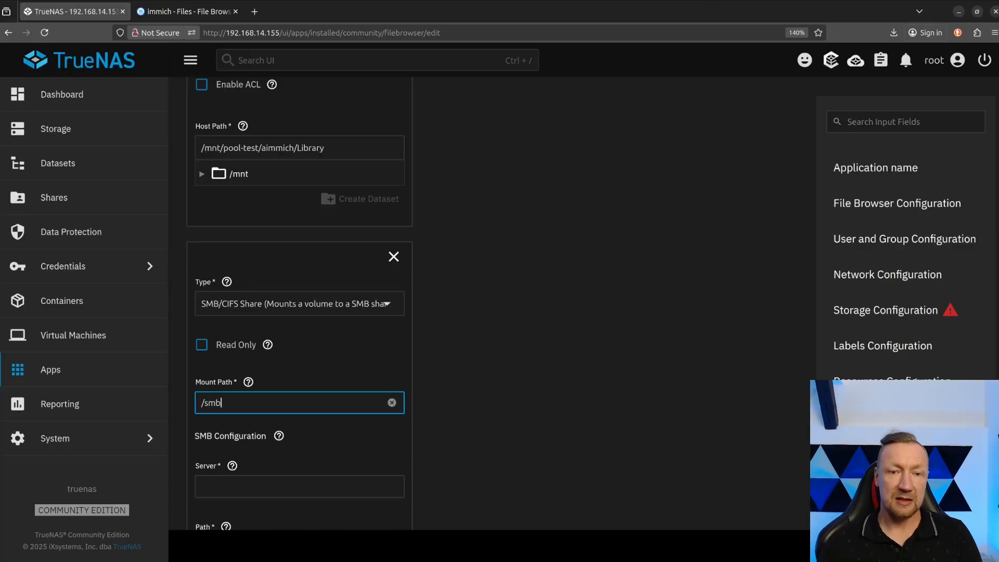
scroll(414, 402, down, 5)
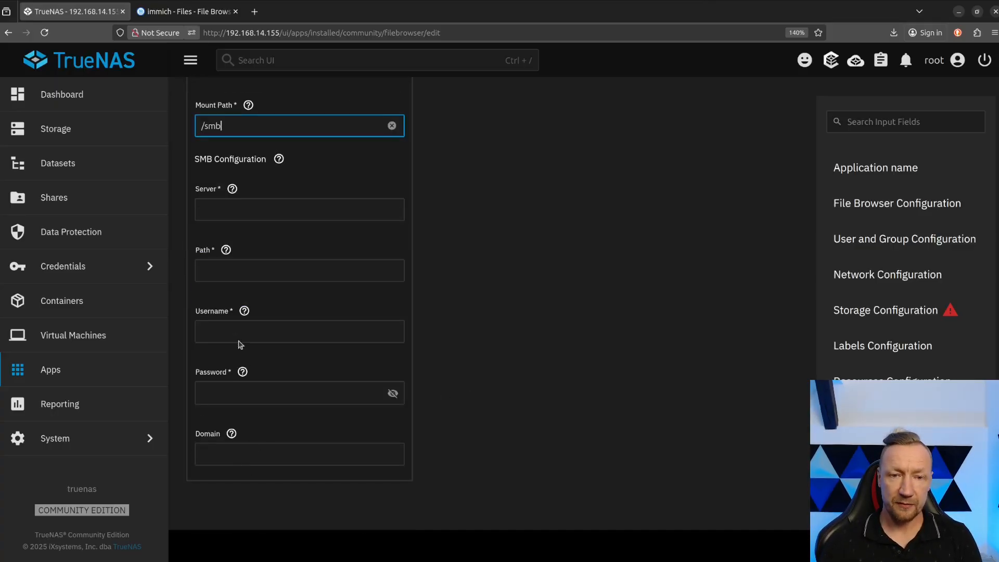
Set the SMB share's server to 192.168.14.156 and its path to dataset1.
click(227, 272)
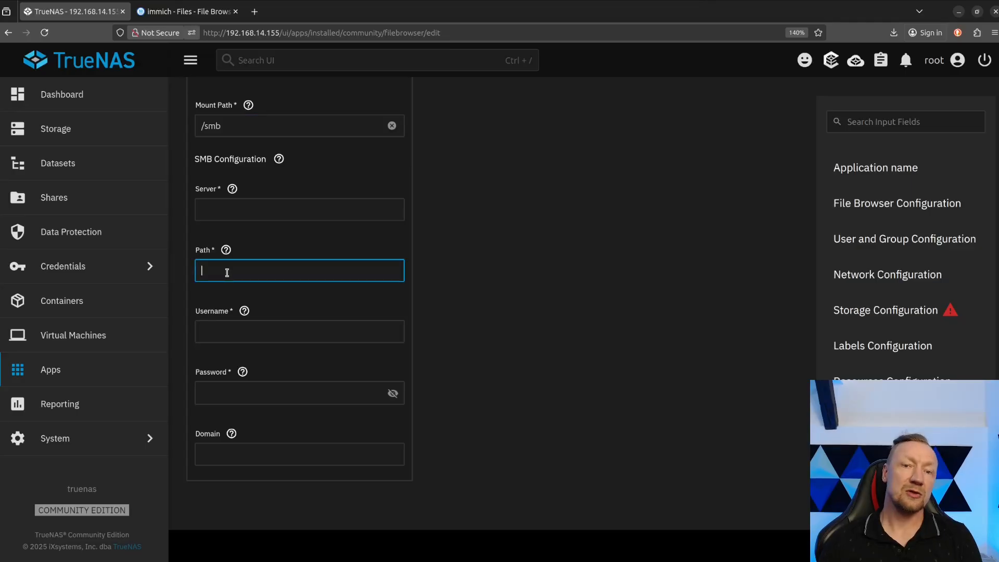
click(214, 209)
text(192)
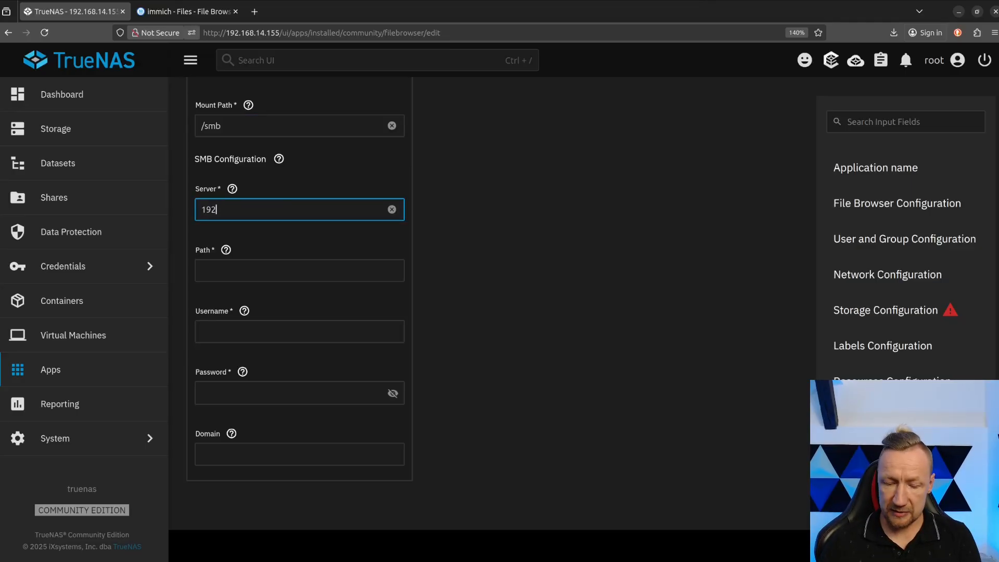
text(.168.)
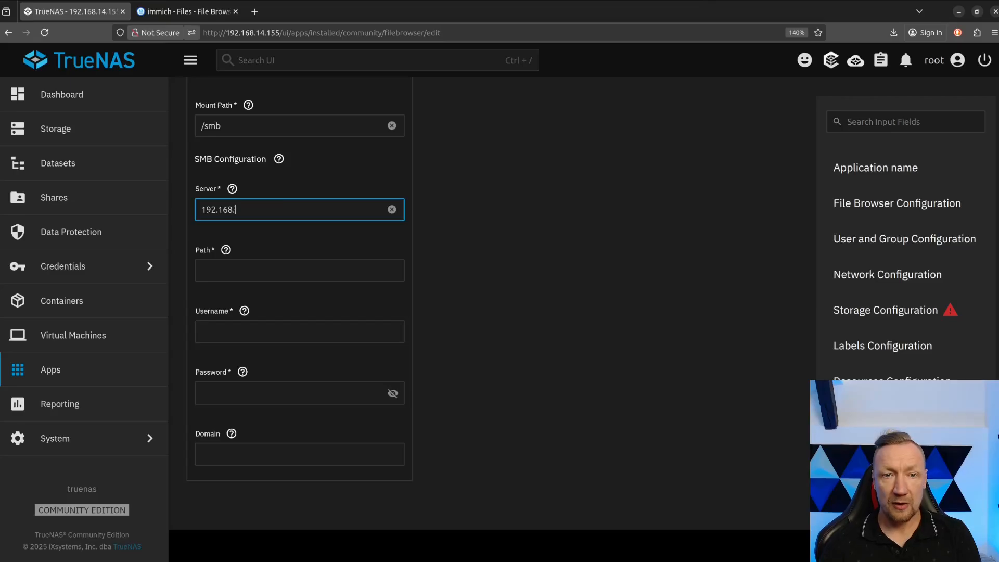
text(14.156)
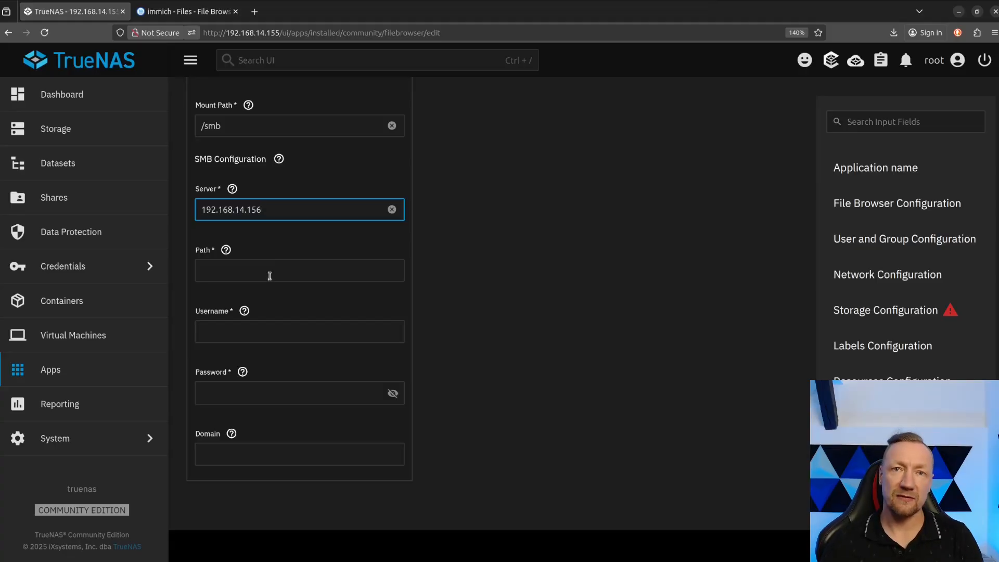
click(244, 276)
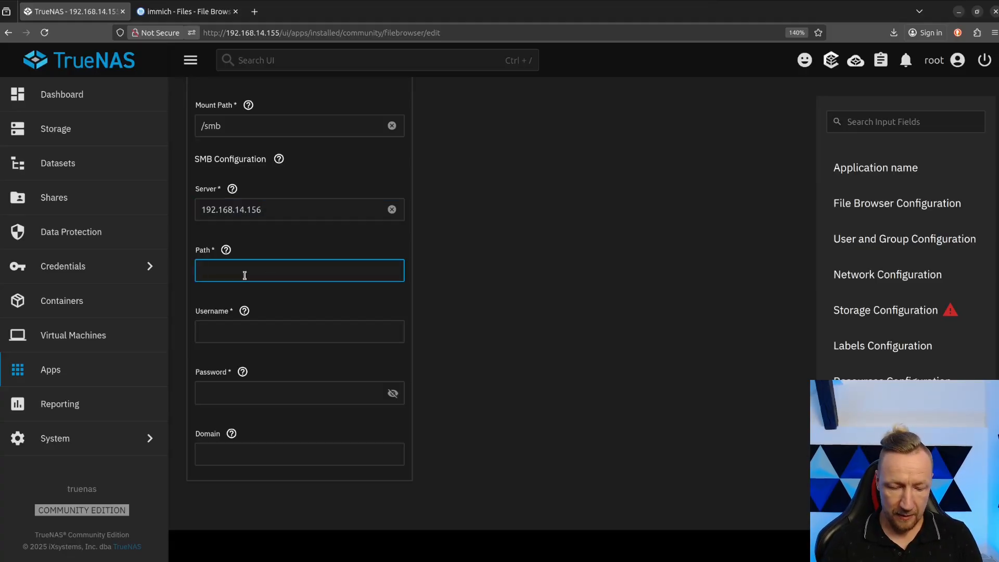
text(dataset)
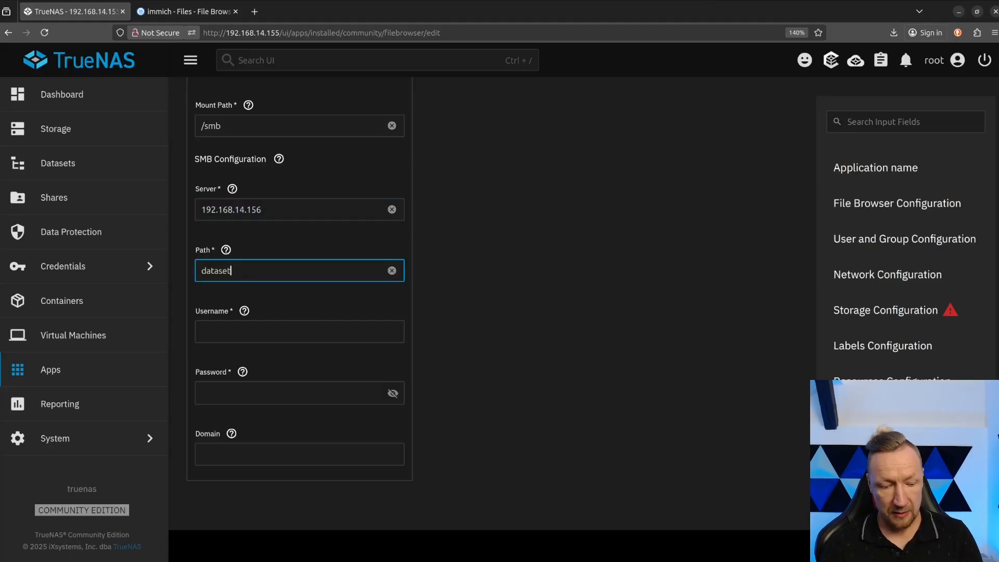
text(1)
Enter user1 as the SMB username with the account password, and update the filebrowser app with the new storage.
click(241, 337)
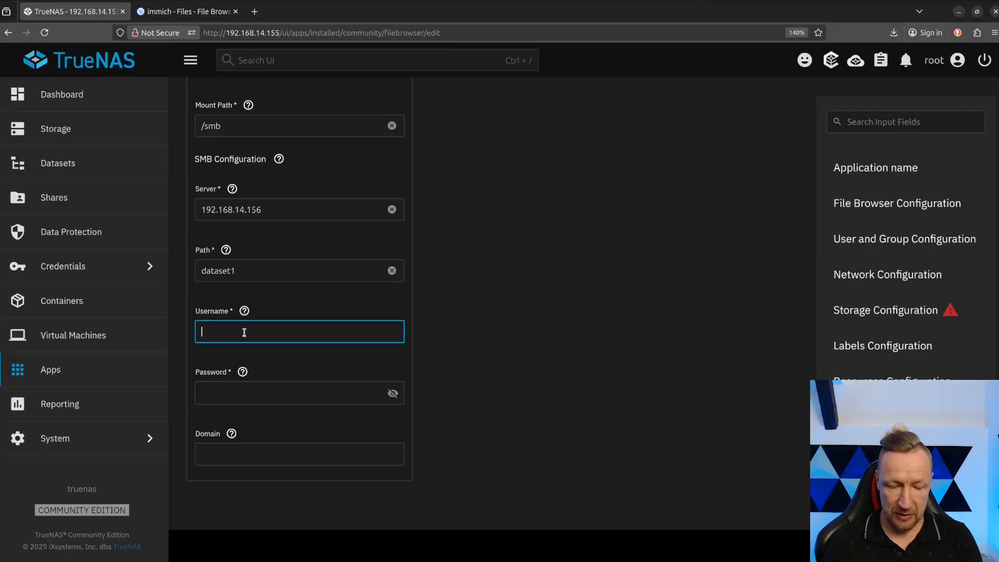
text(user)
key(Tab)
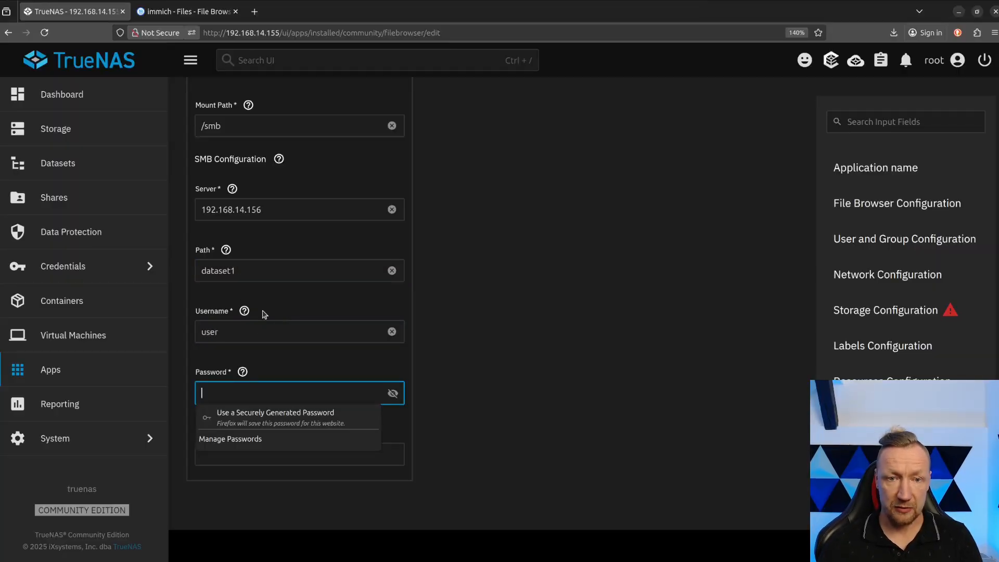
click(240, 334)
text(1)
click(242, 372)
click(239, 385)
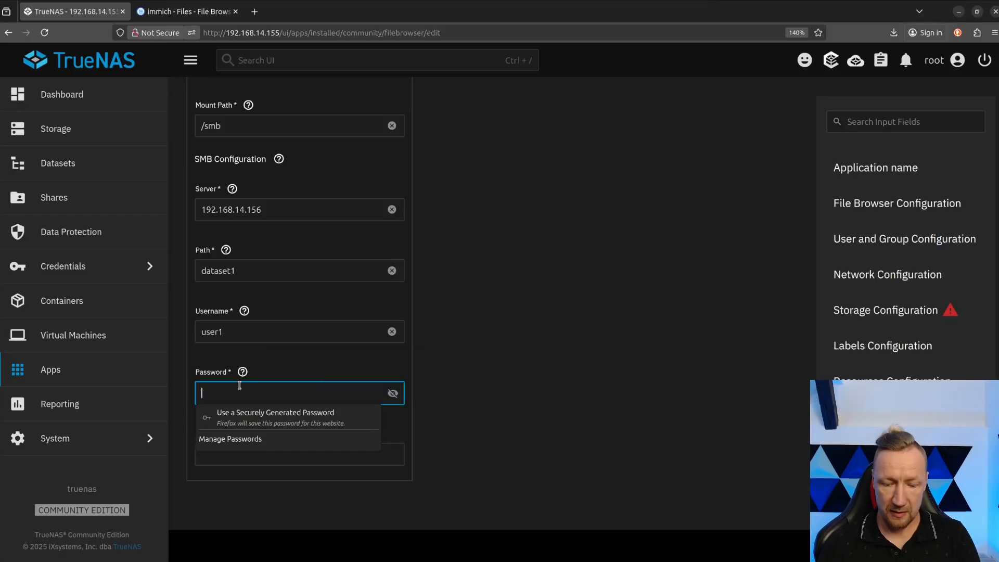
text(********)
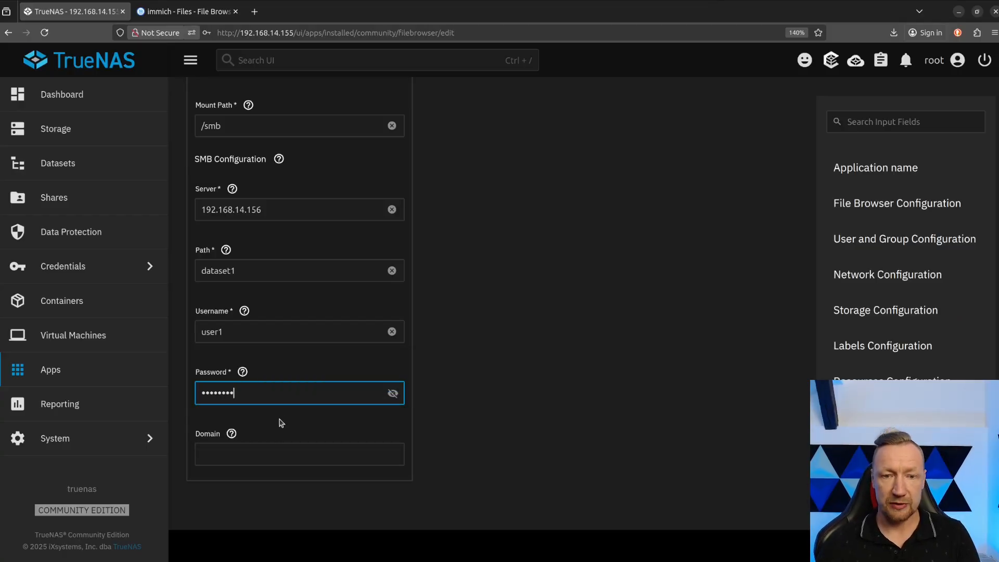
scroll(281, 417, down, 6)
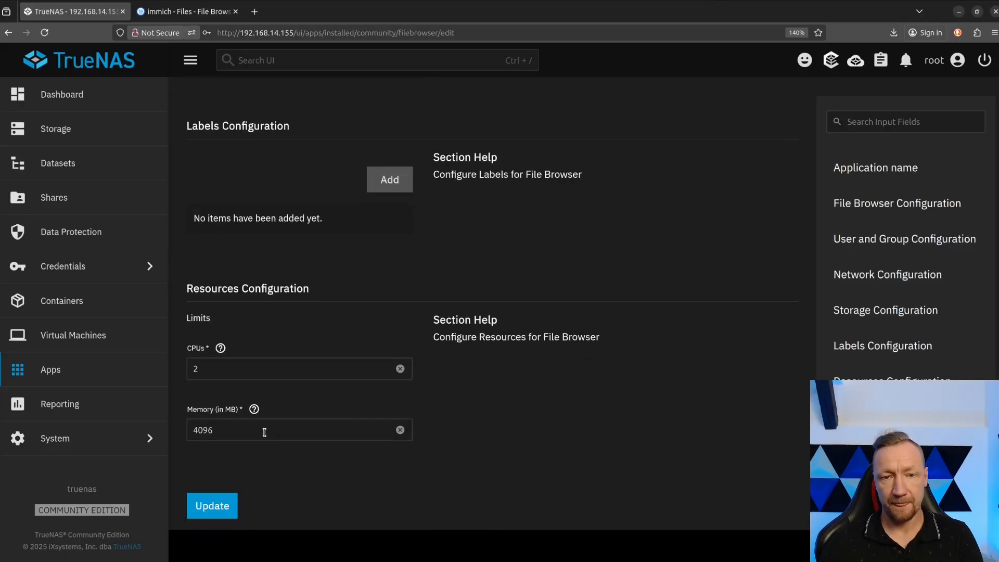
click(216, 504)
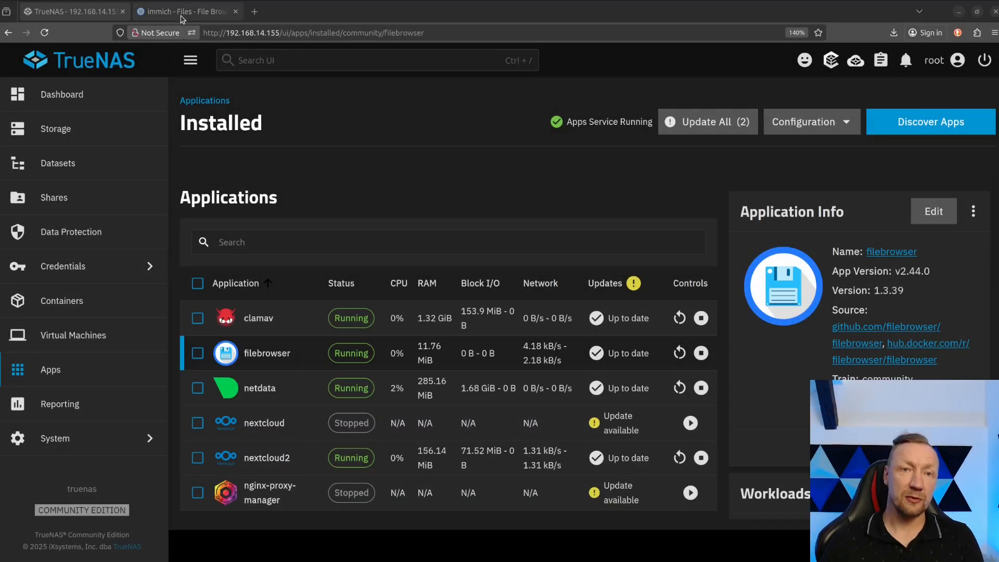
Switch to File Browser, reload it, inspect the contents of the smb folder and return to the root files.
click(183, 11)
key(F5)
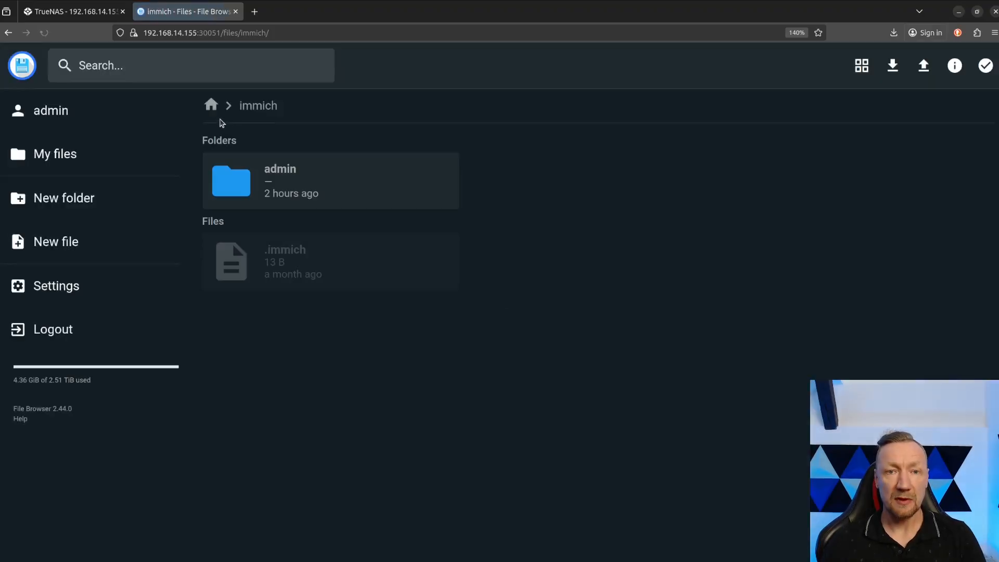
click(210, 113)
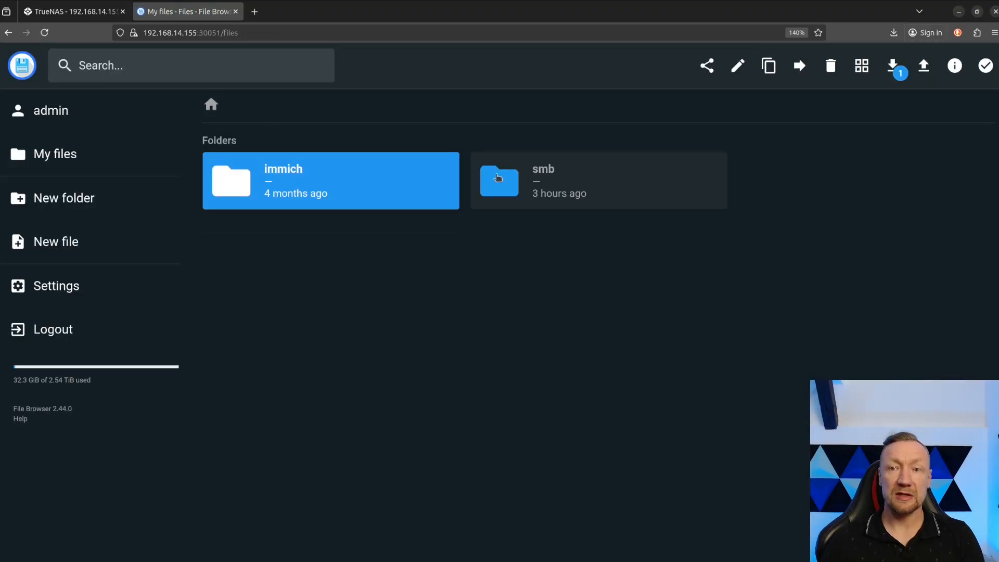
double_click(544, 183)
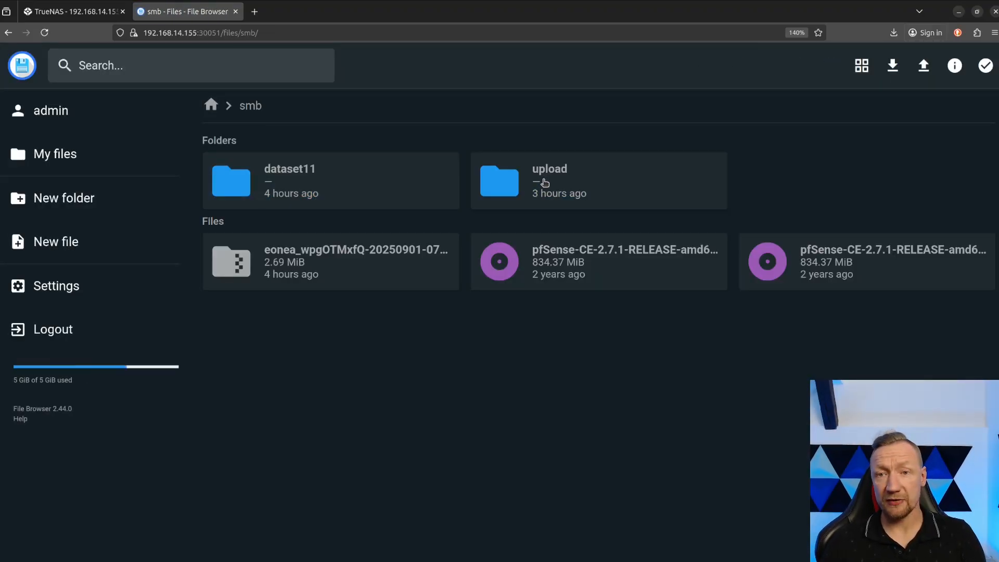
click(211, 104)
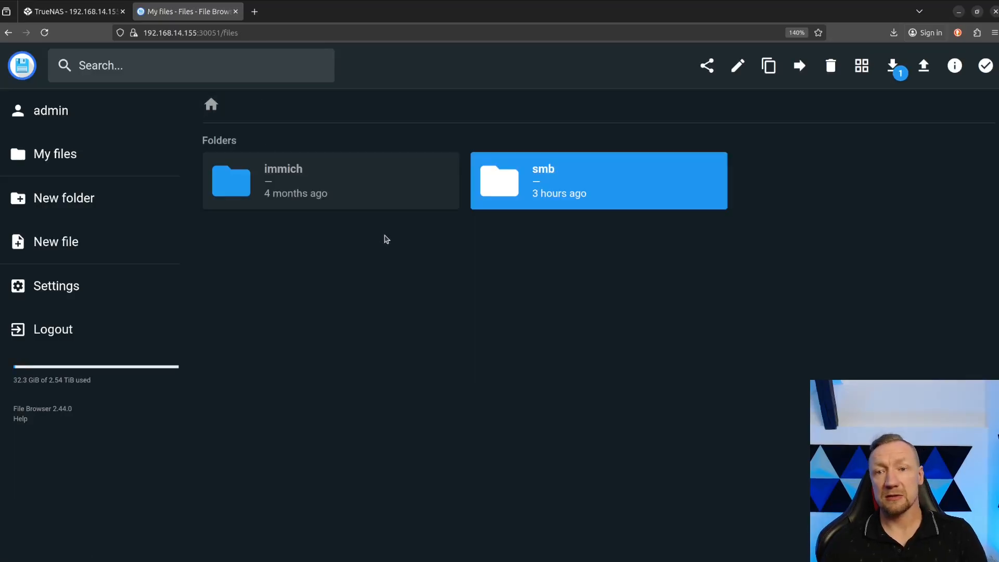